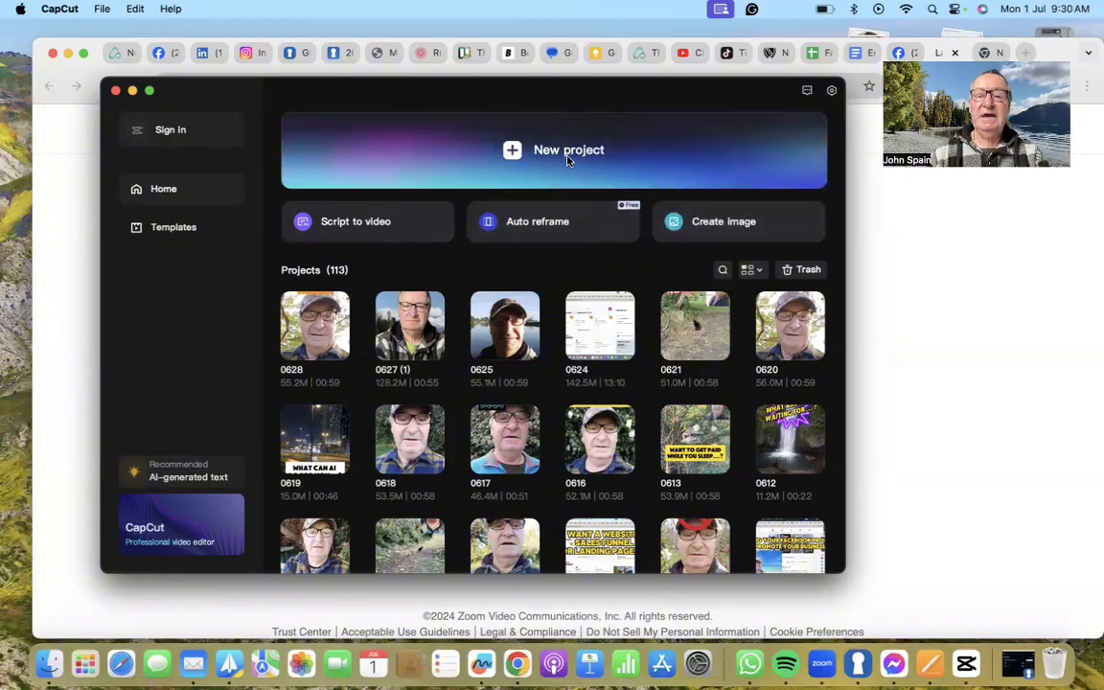
click(517, 150)
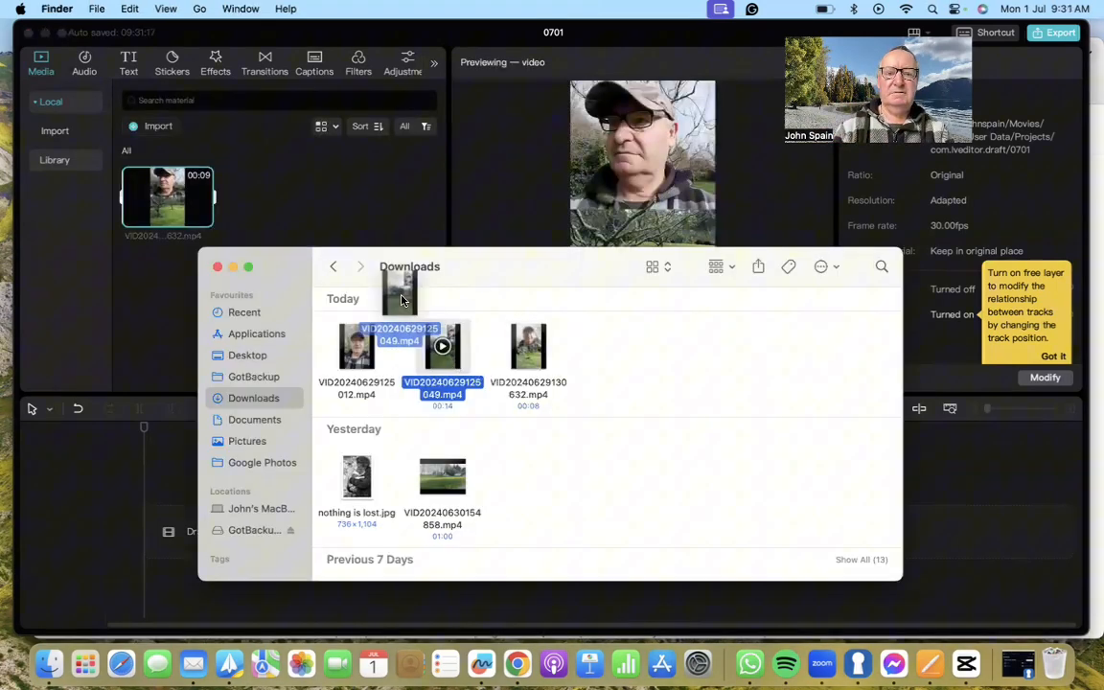
drag(390, 341, 303, 196)
drag(370, 335, 372, 207)
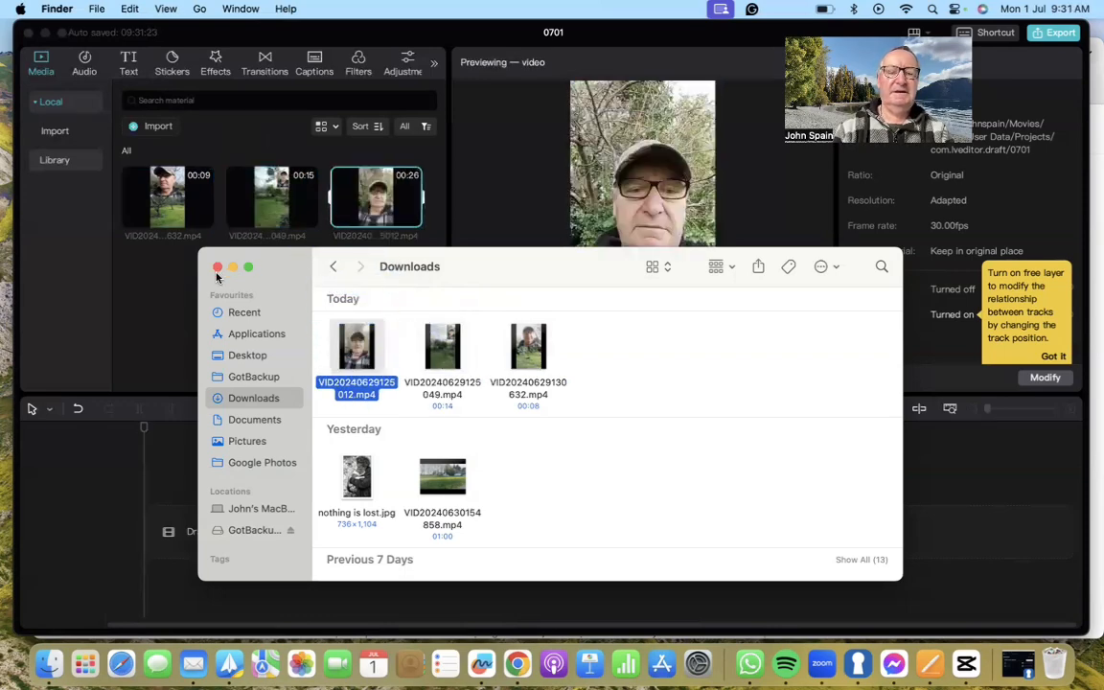
click(218, 268)
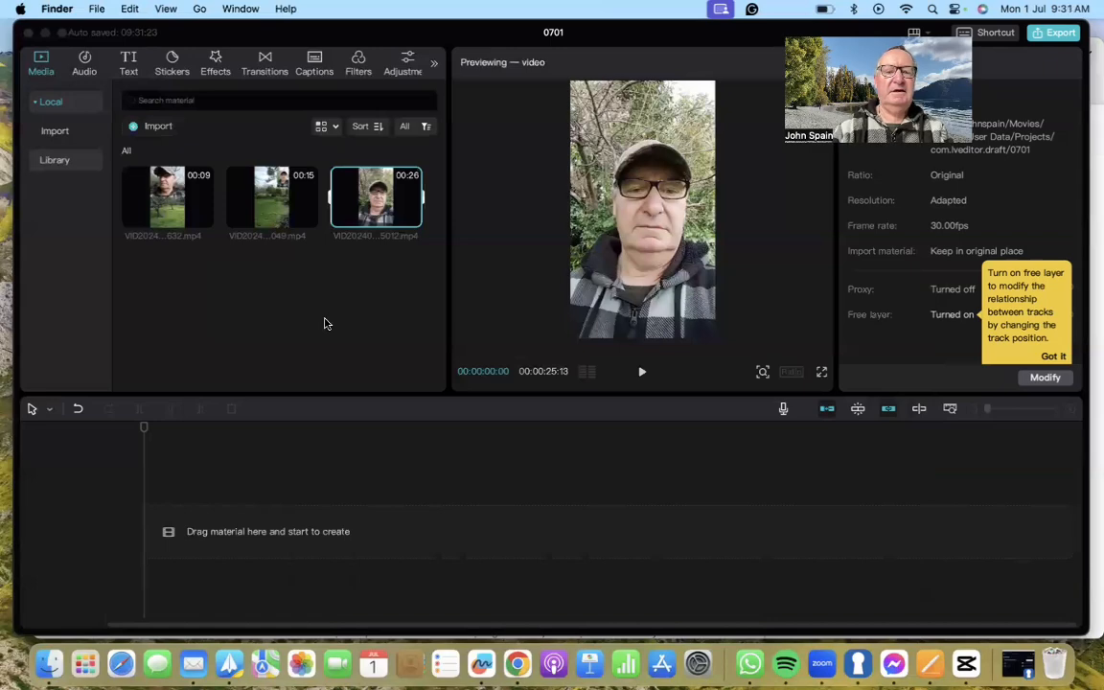
click(412, 205)
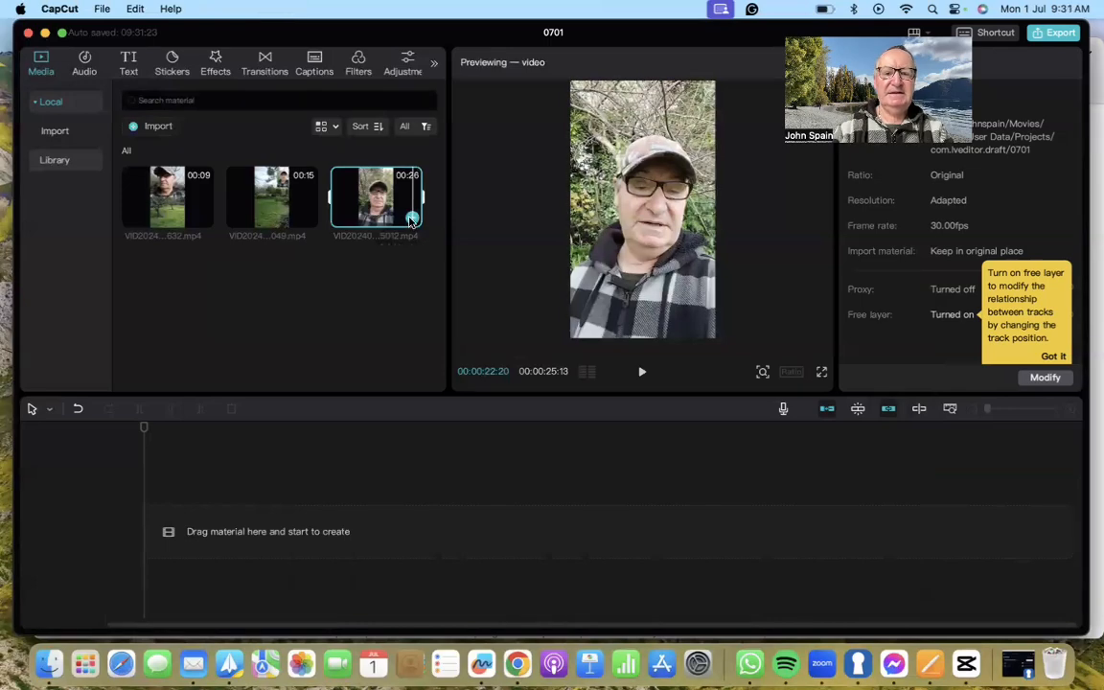
click(412, 220)
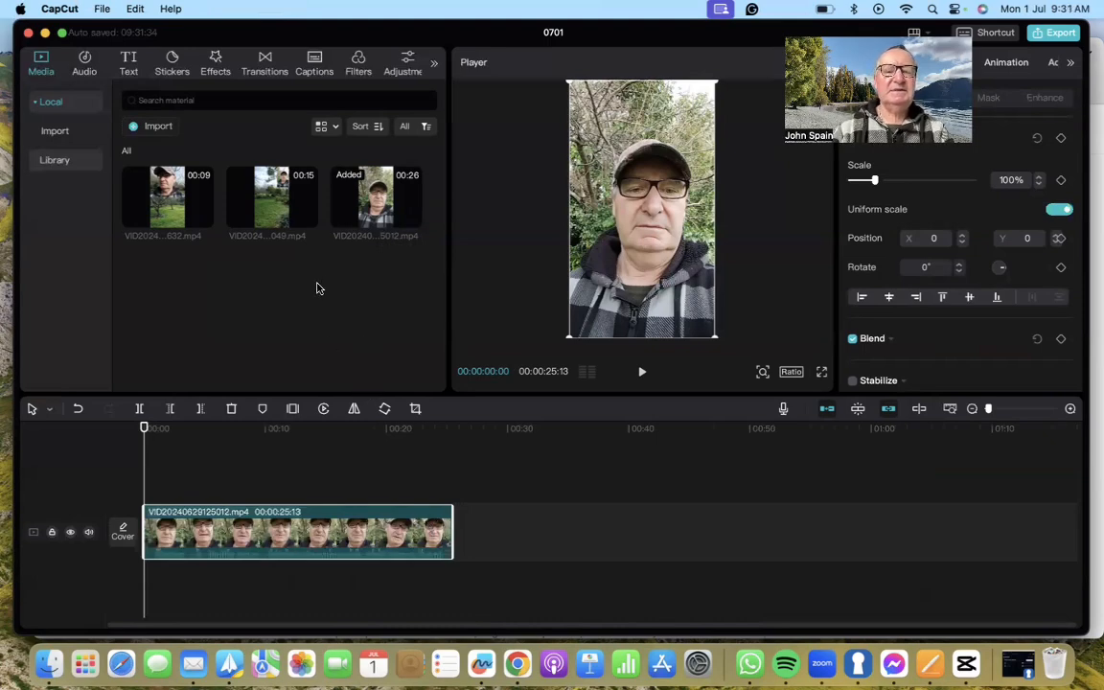
click(307, 219)
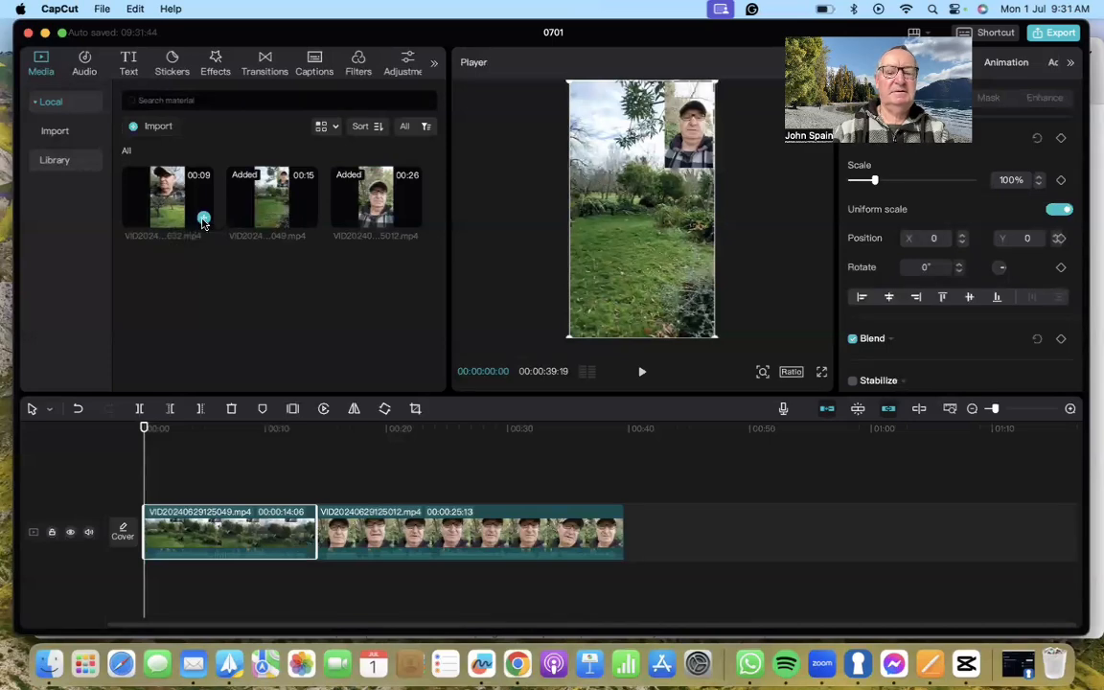
click(204, 218)
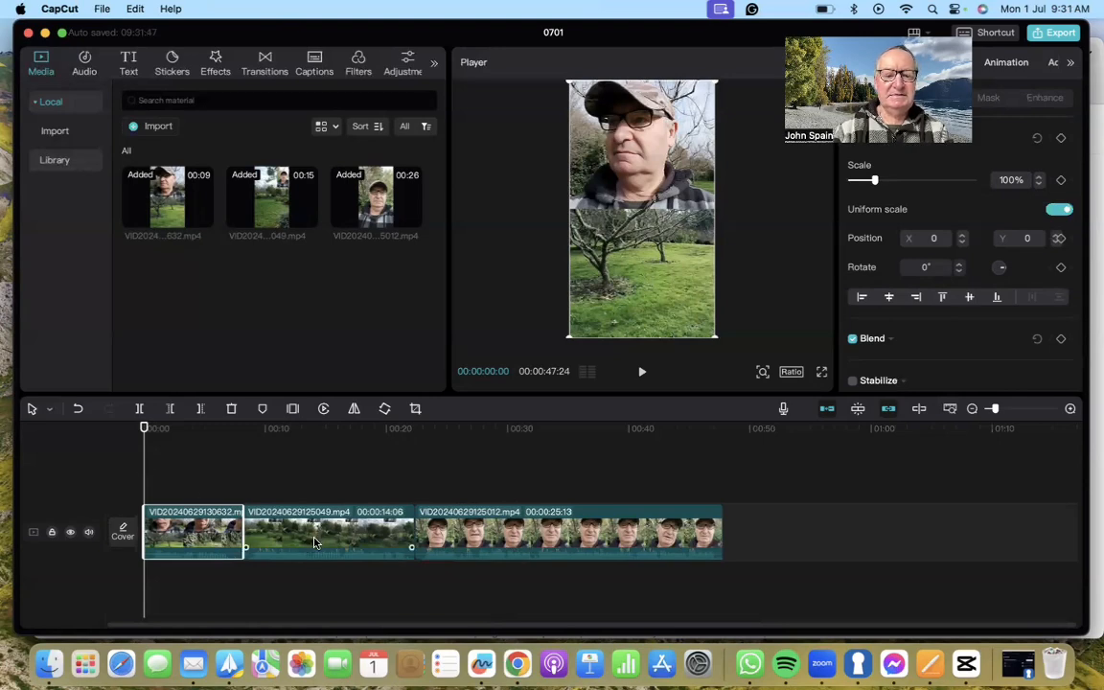
drag(314, 544, 552, 544)
drag(210, 532, 688, 538)
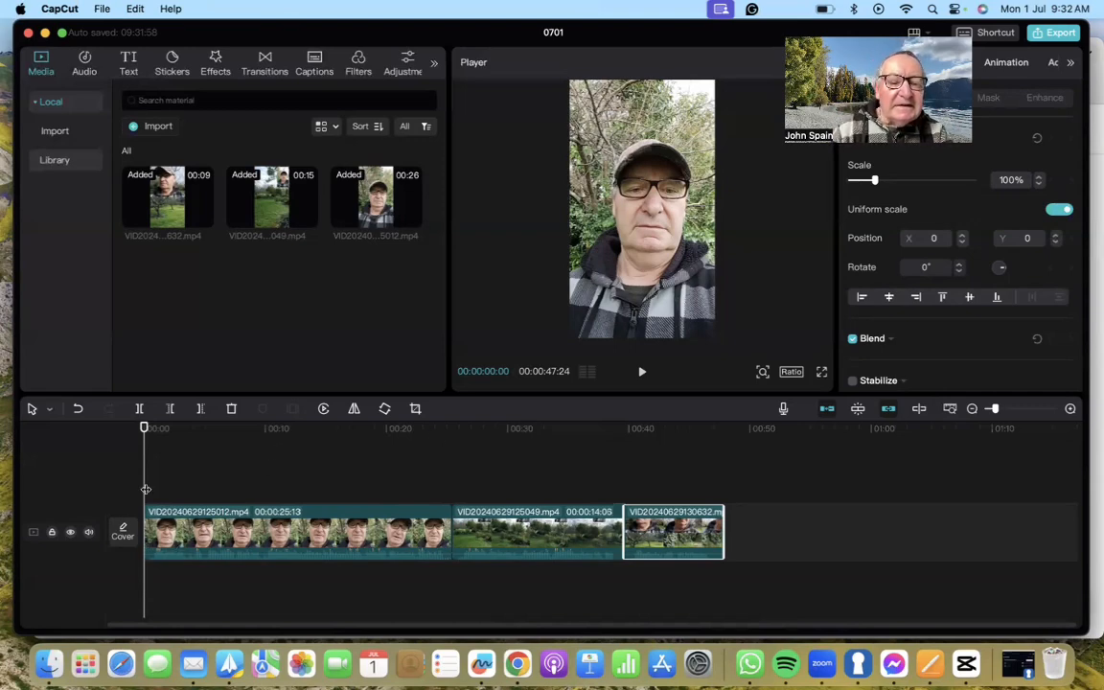
- Trim the first clip, cutting everything before about 00:00:00:24 and, after checking playback, everything past about 00:00:24:06 on the timeline
mouse_move(143, 458)
mouse_down()
mouse_move(198, 463)
mouse_move(152, 465)
mouse_up()
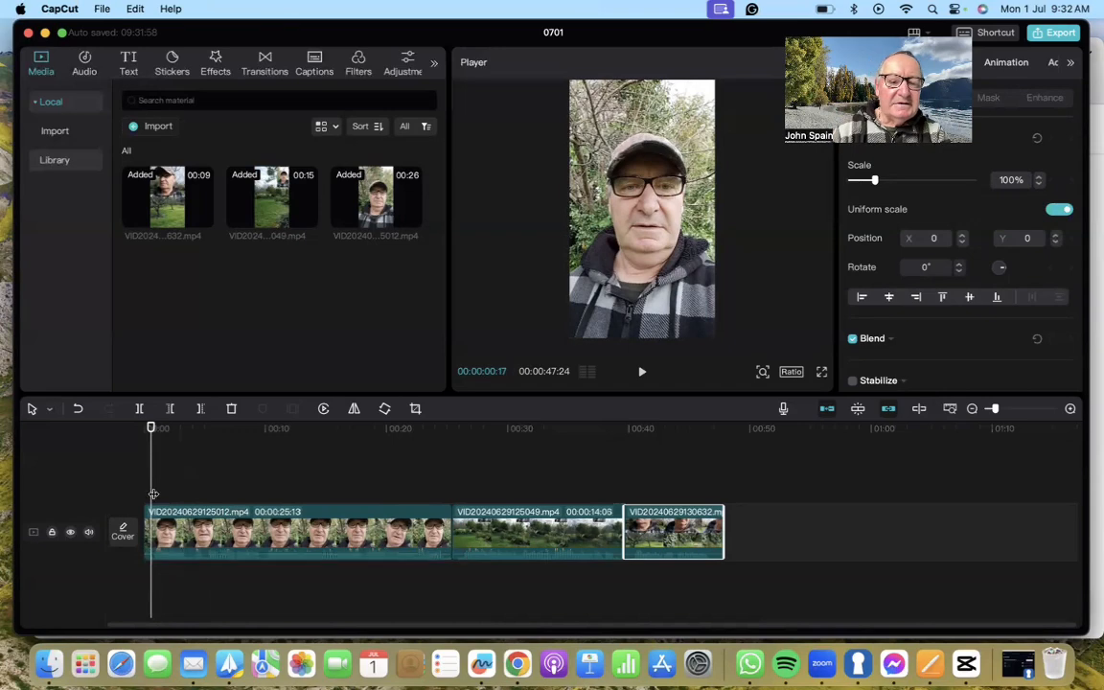
drag(150, 459, 185, 460)
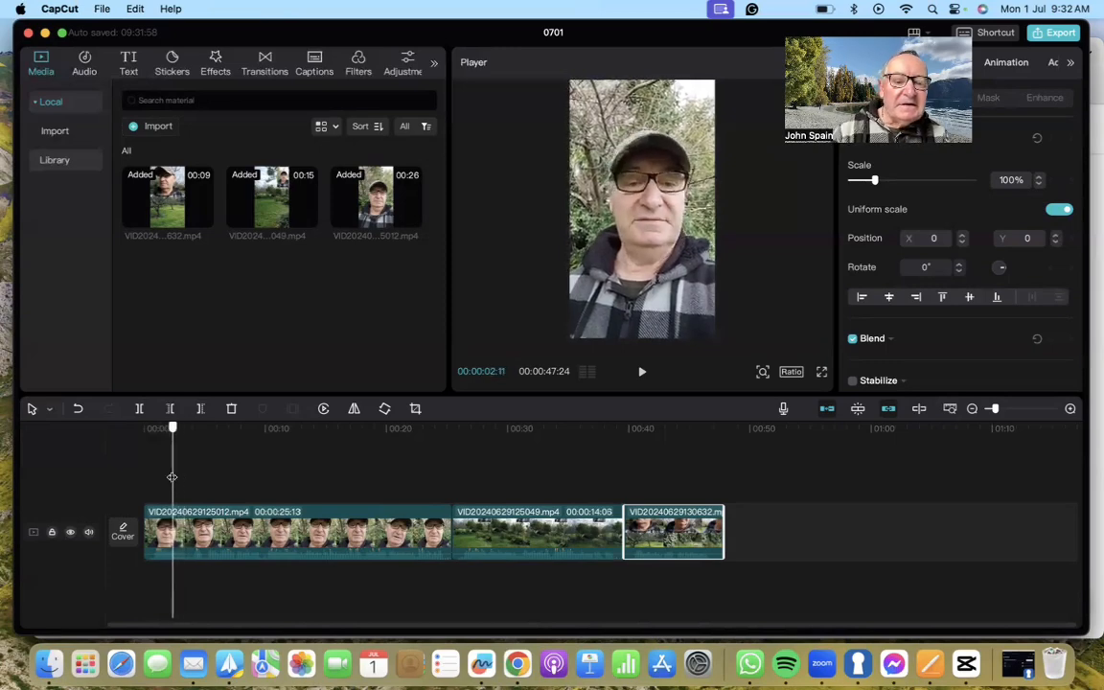
click(151, 479)
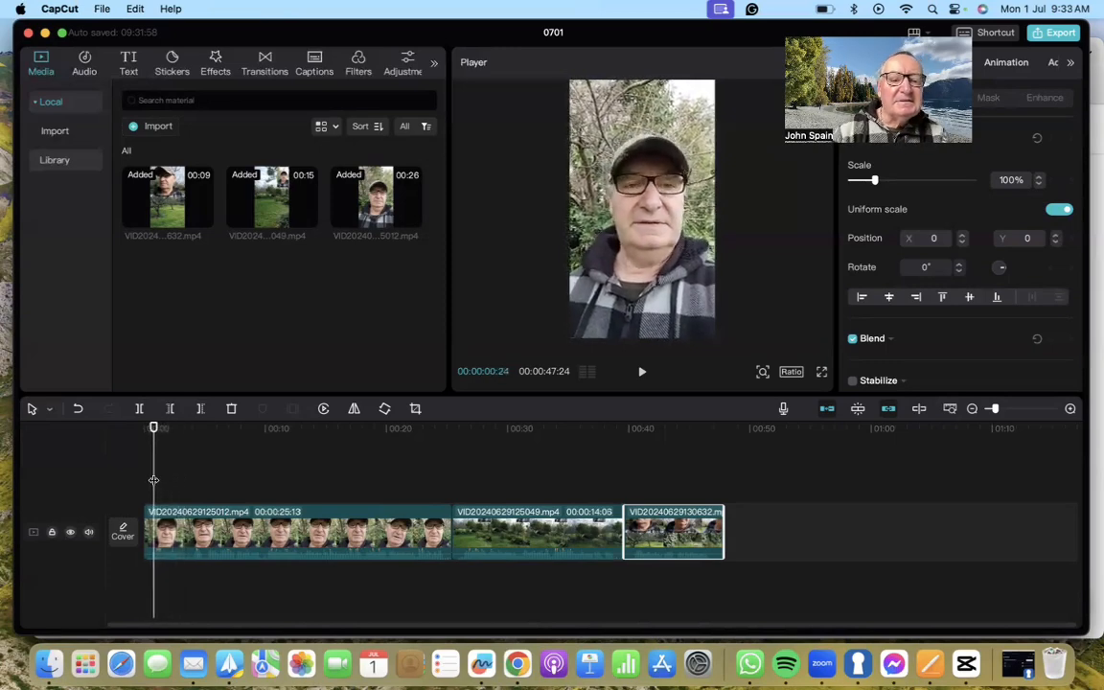
click(171, 410)
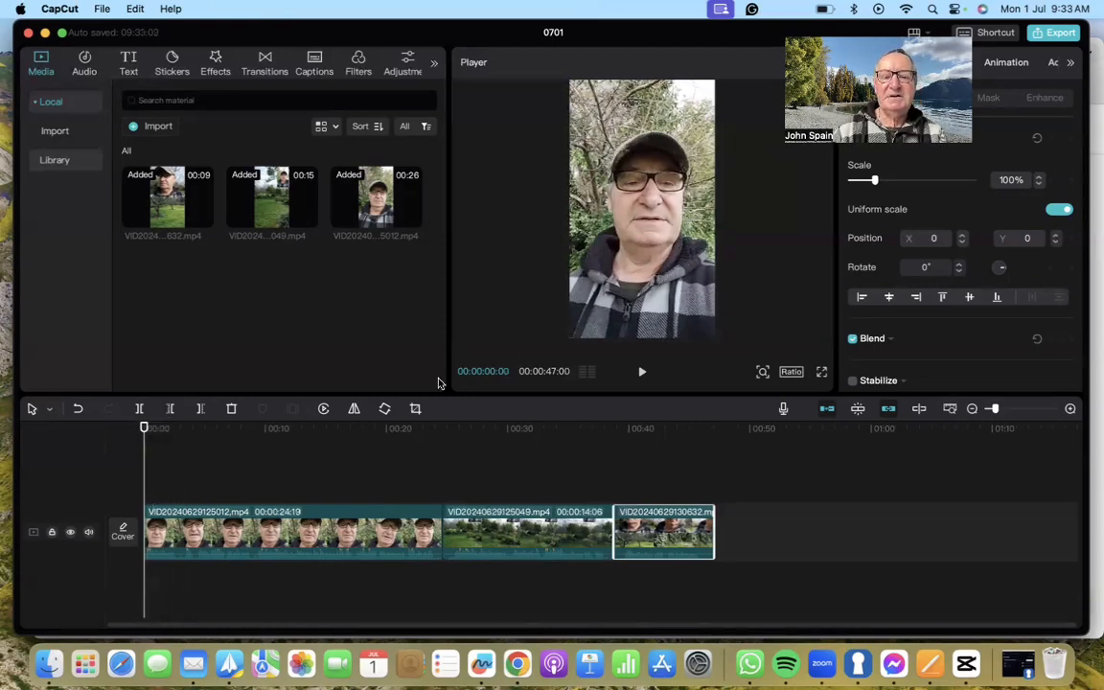
click(641, 373)
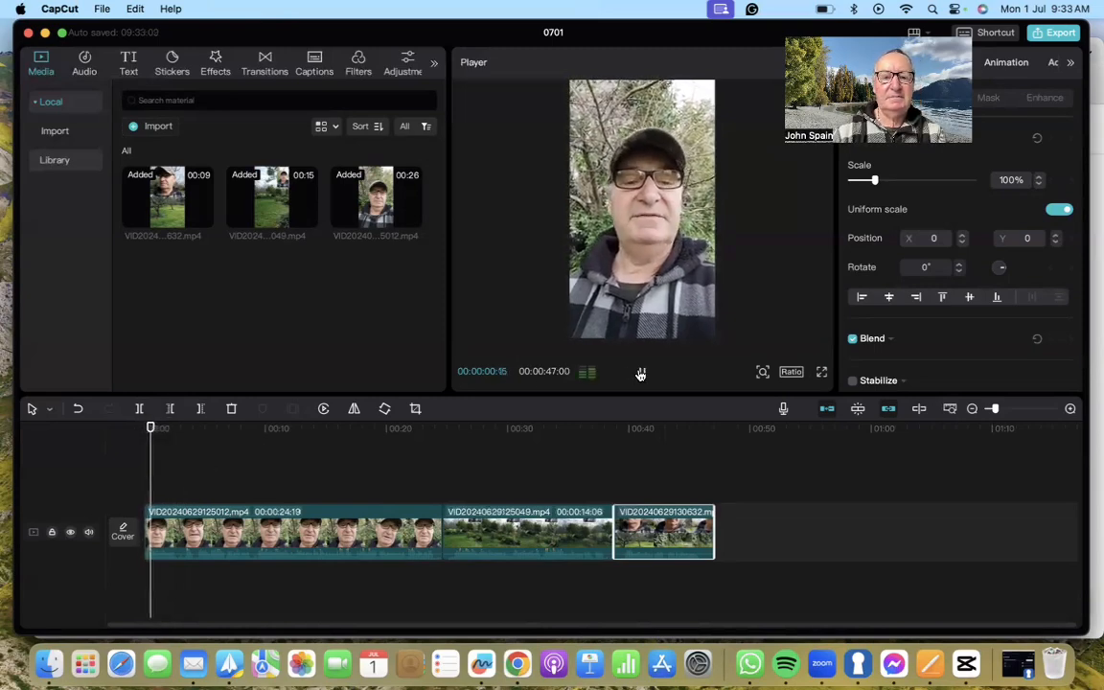
click(640, 373)
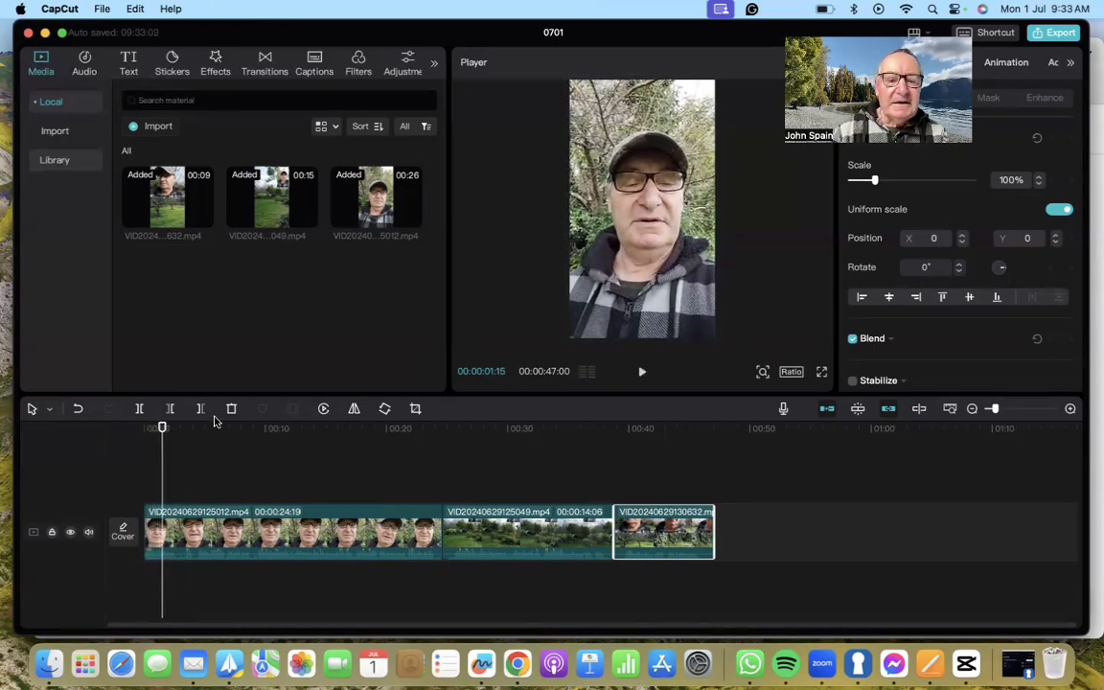
drag(163, 451, 436, 450)
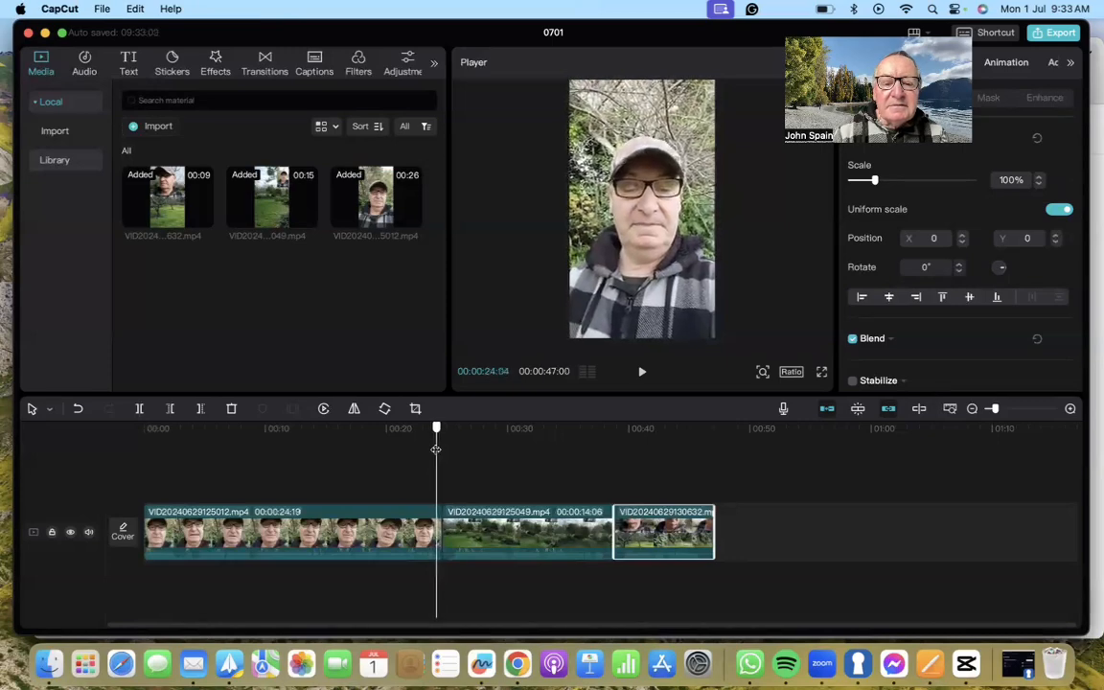
click(202, 409)
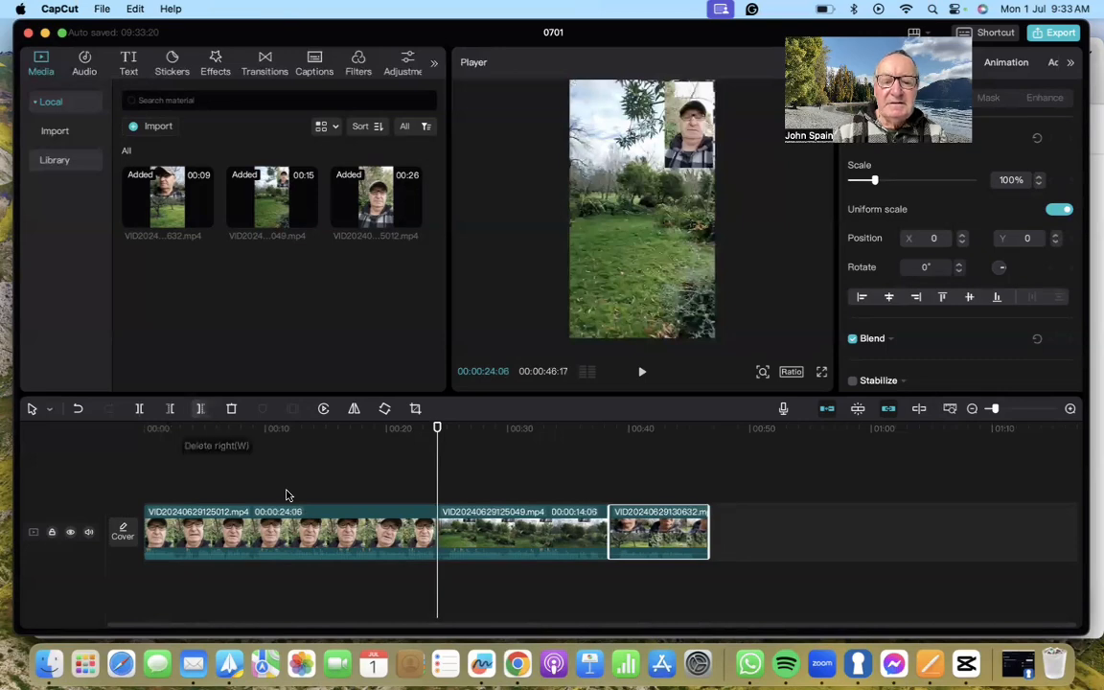
- Trim the second clip, cutting its start up to about 00:00:24:29 and its end from about 00:00:36:28 on the timeline
drag(436, 452, 446, 452)
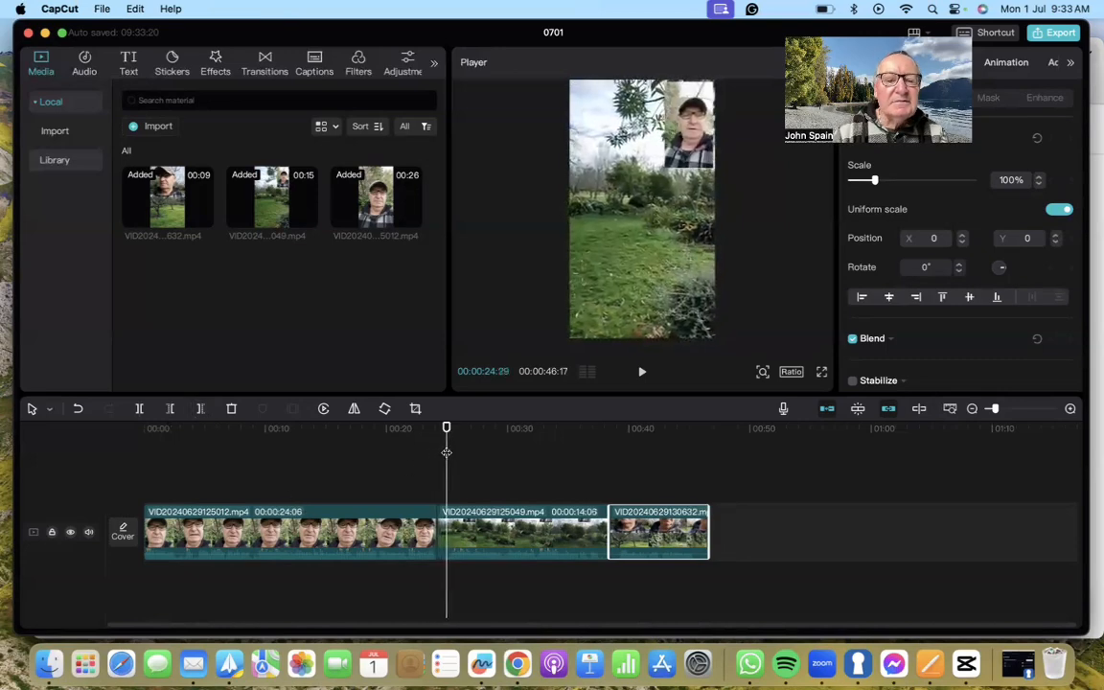
click(170, 409)
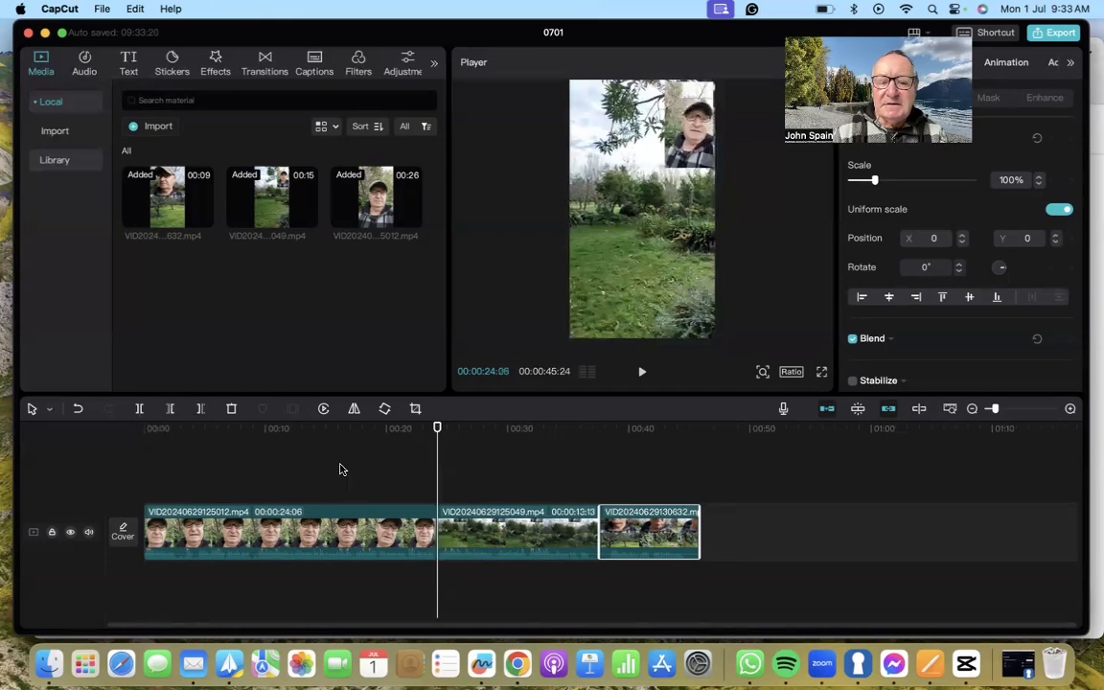
drag(440, 454, 591, 459)
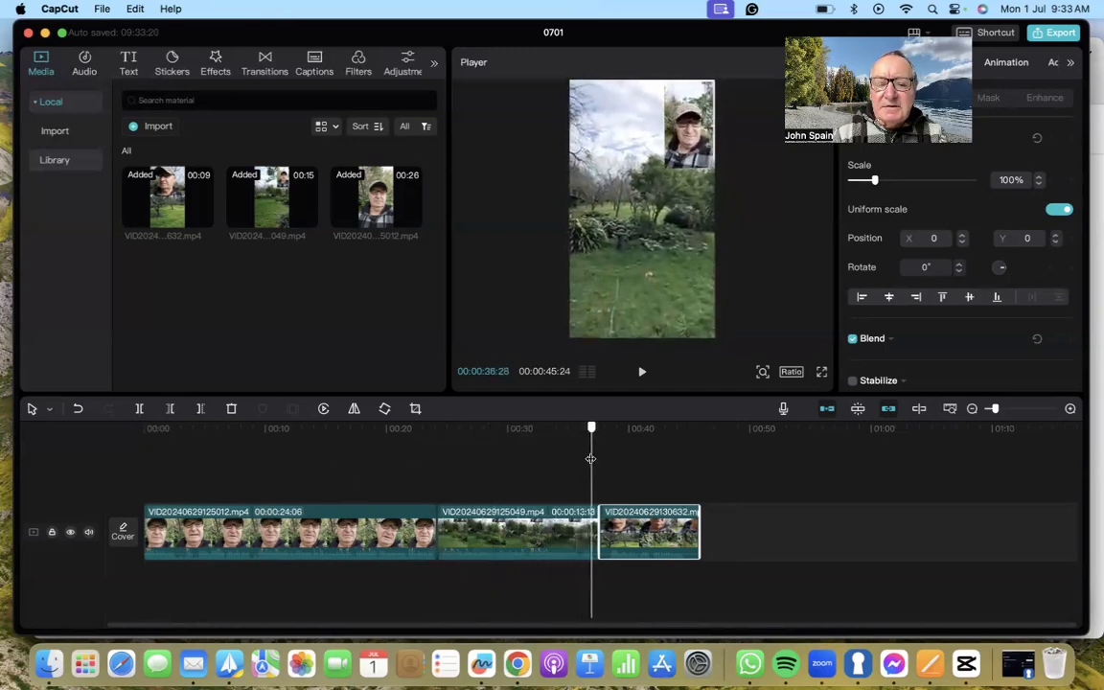
click(200, 408)
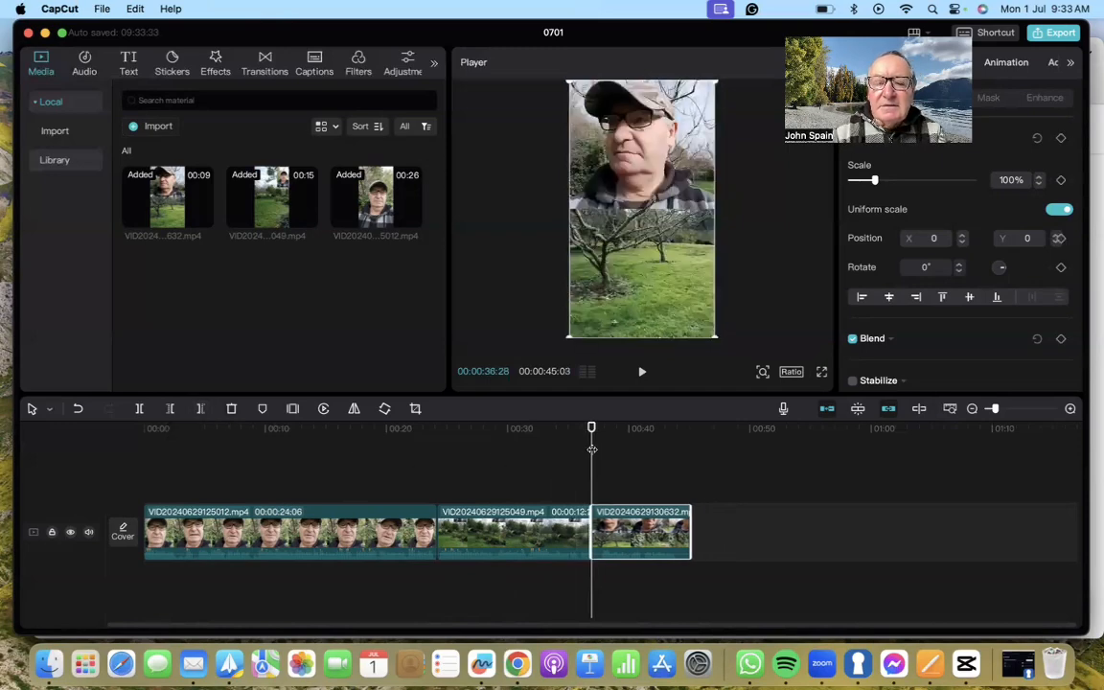
- Trim the third clip, cutting its start up to about 00:00:37:17 and its end from about 00:00:43:12 on the timeline
drag(593, 449, 599, 449)
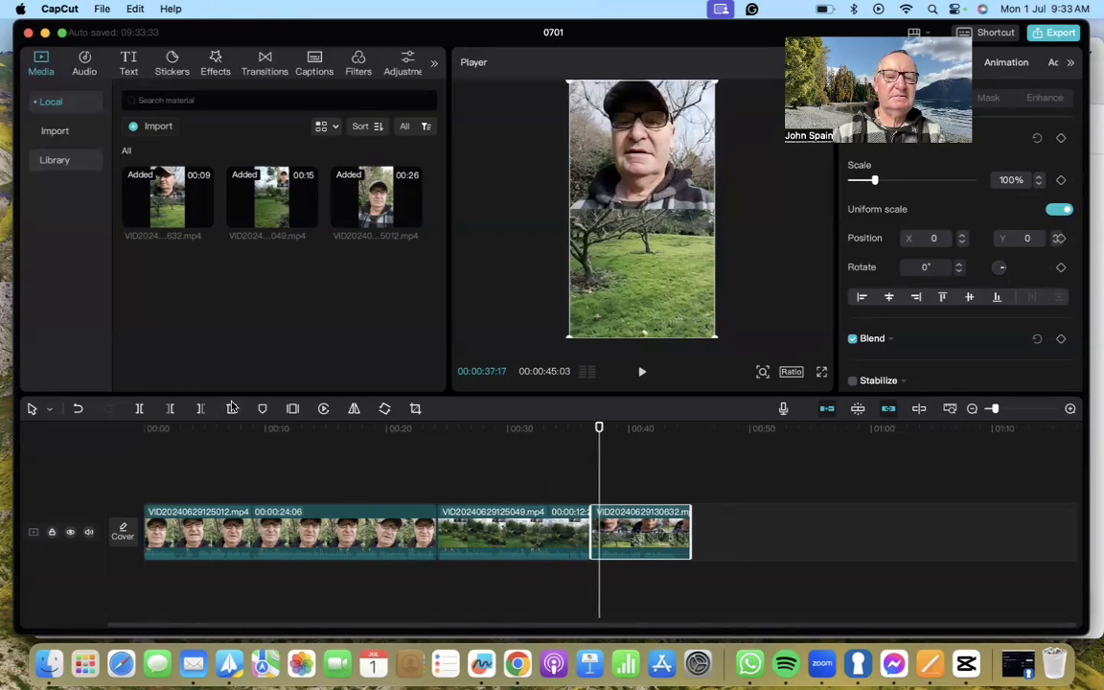
click(173, 410)
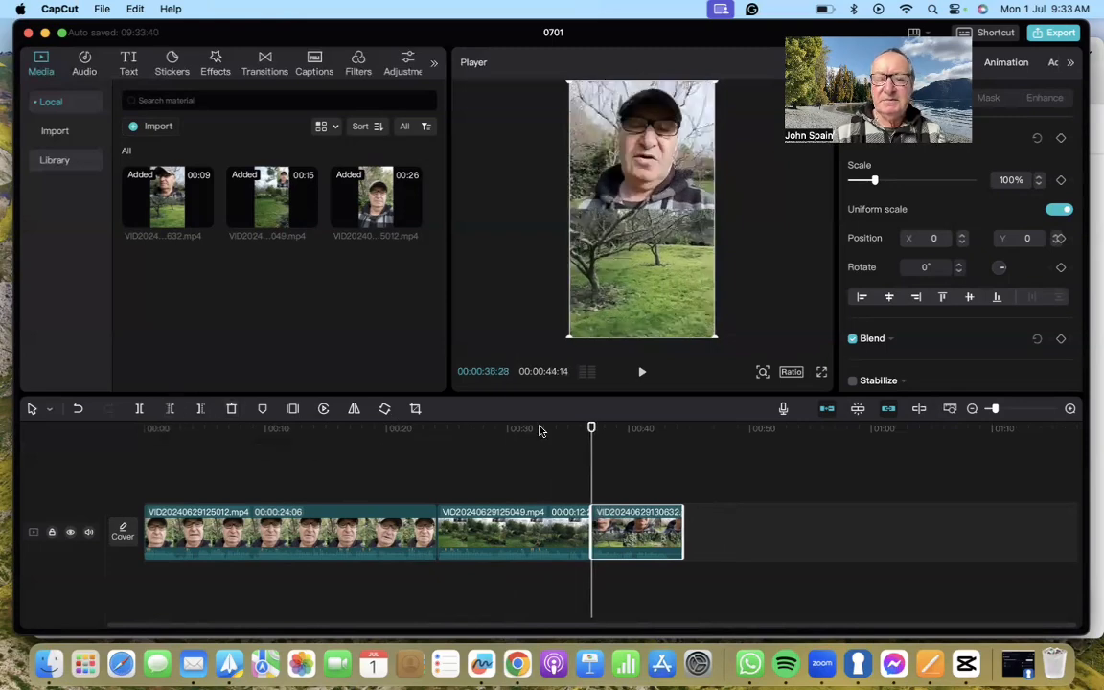
drag(591, 447, 669, 455)
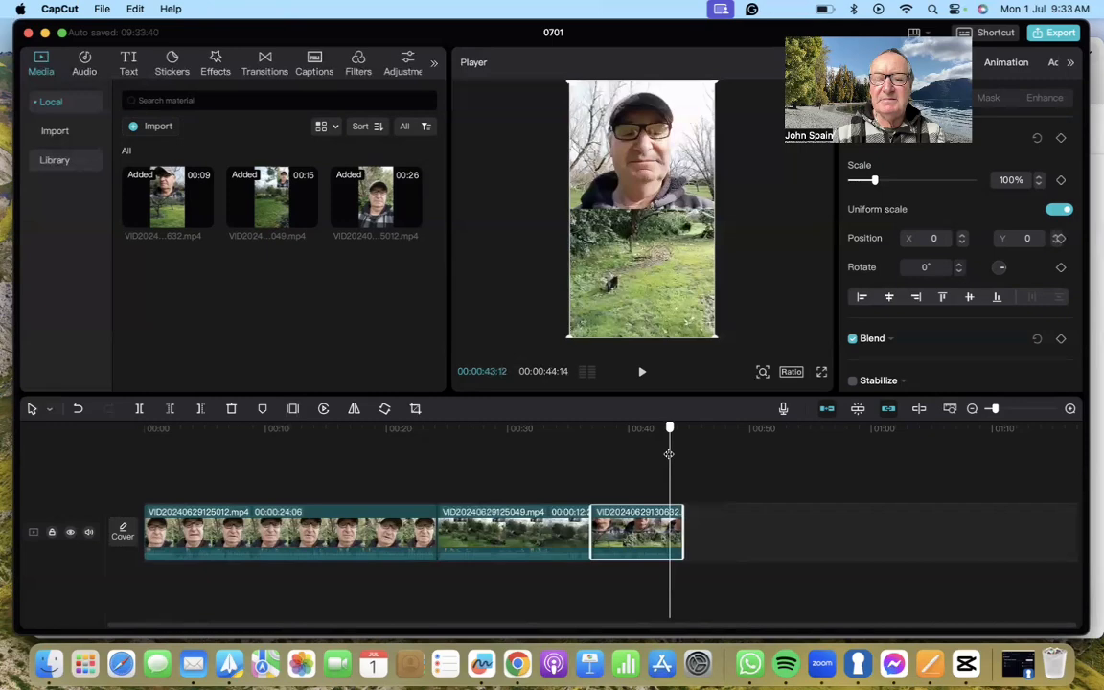
click(201, 409)
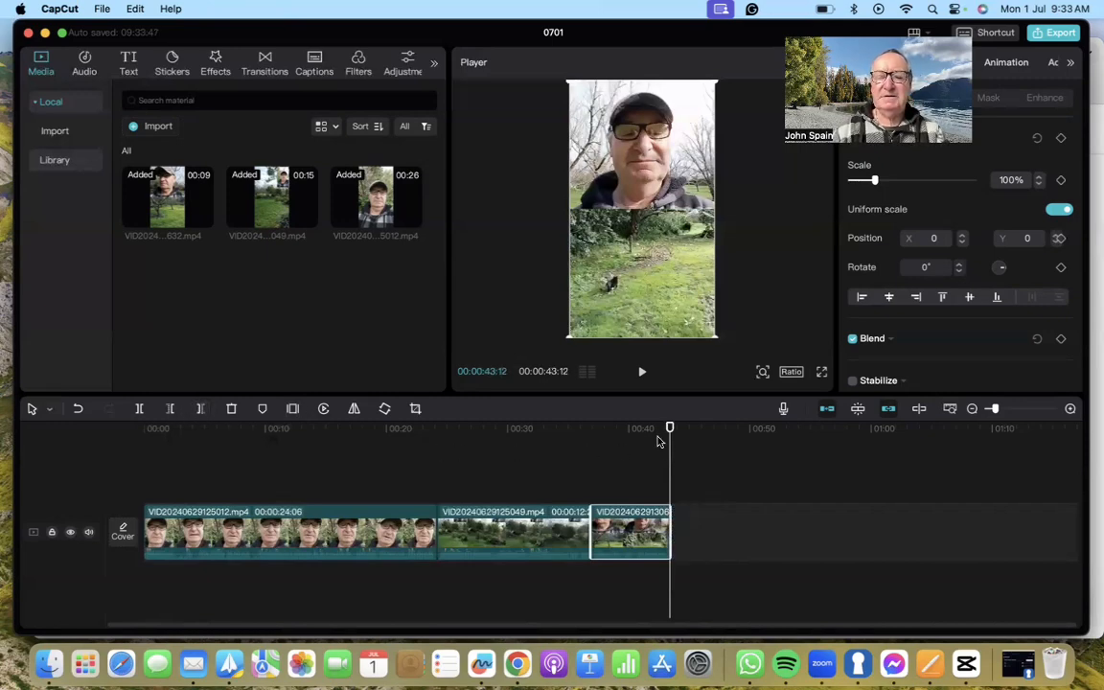
- Return the playhead to the start of the timeline and look through the available aspect ratios
click(643, 372)
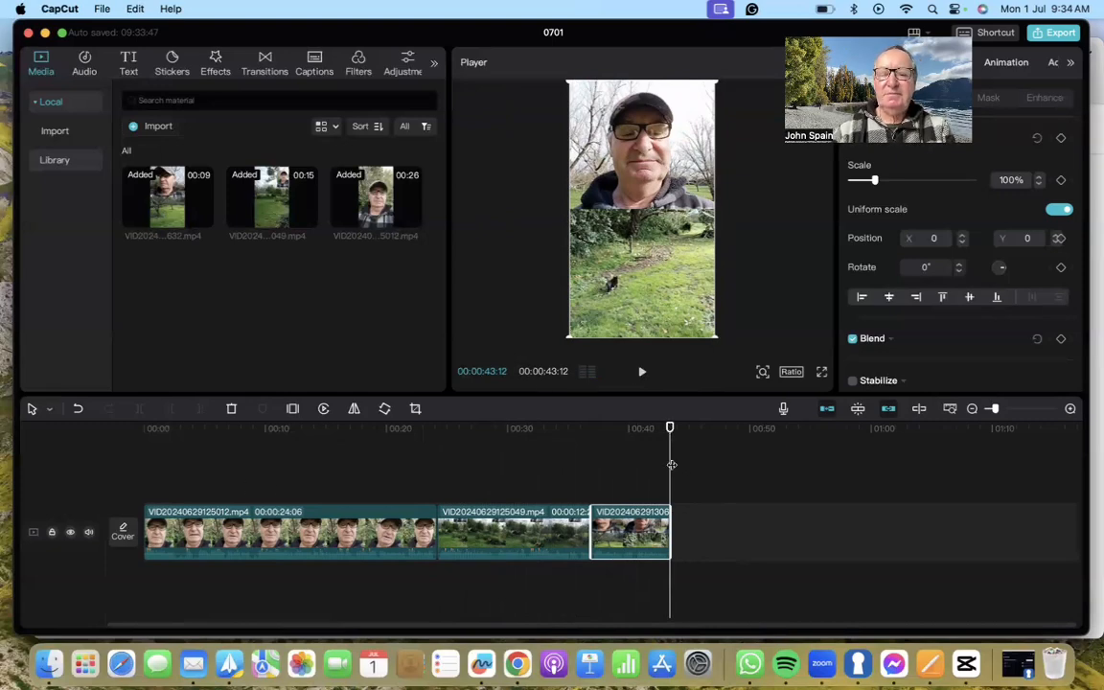
click(138, 481)
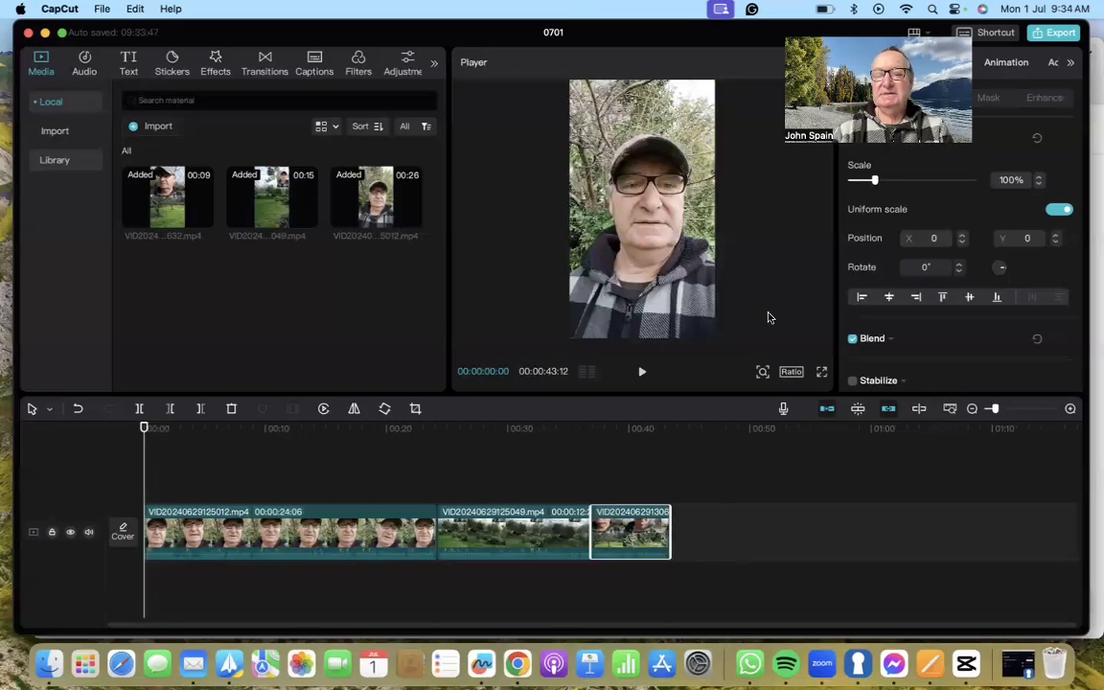
click(786, 374)
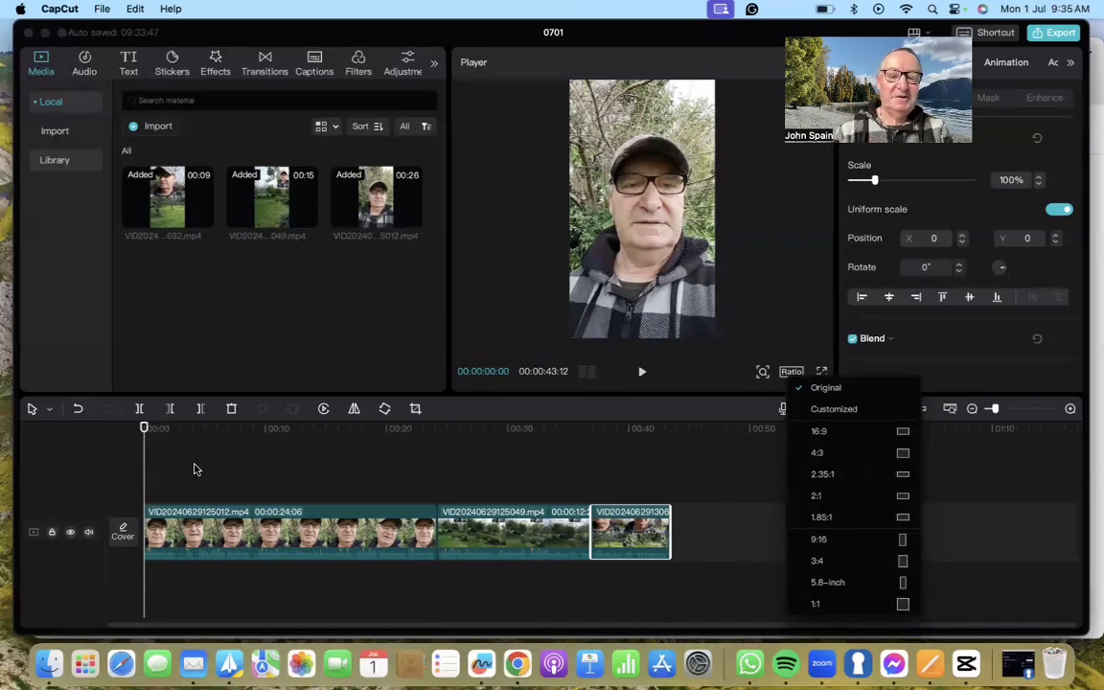
click(608, 412)
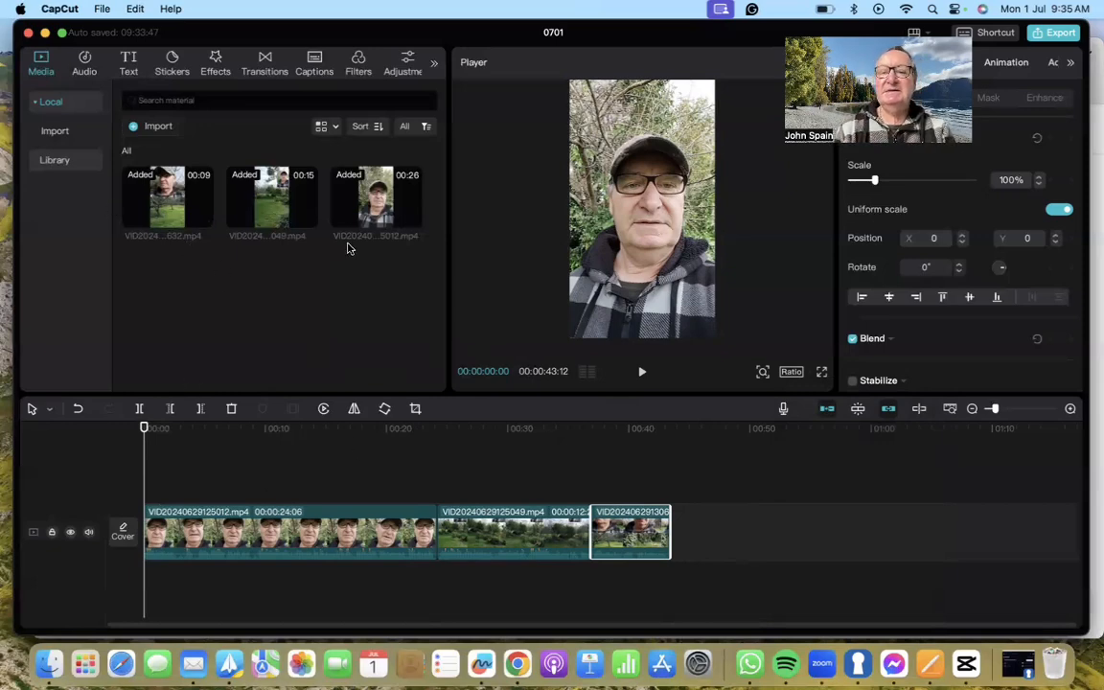
- Generate automatic captions for the video with English as the spoken language
click(130, 65)
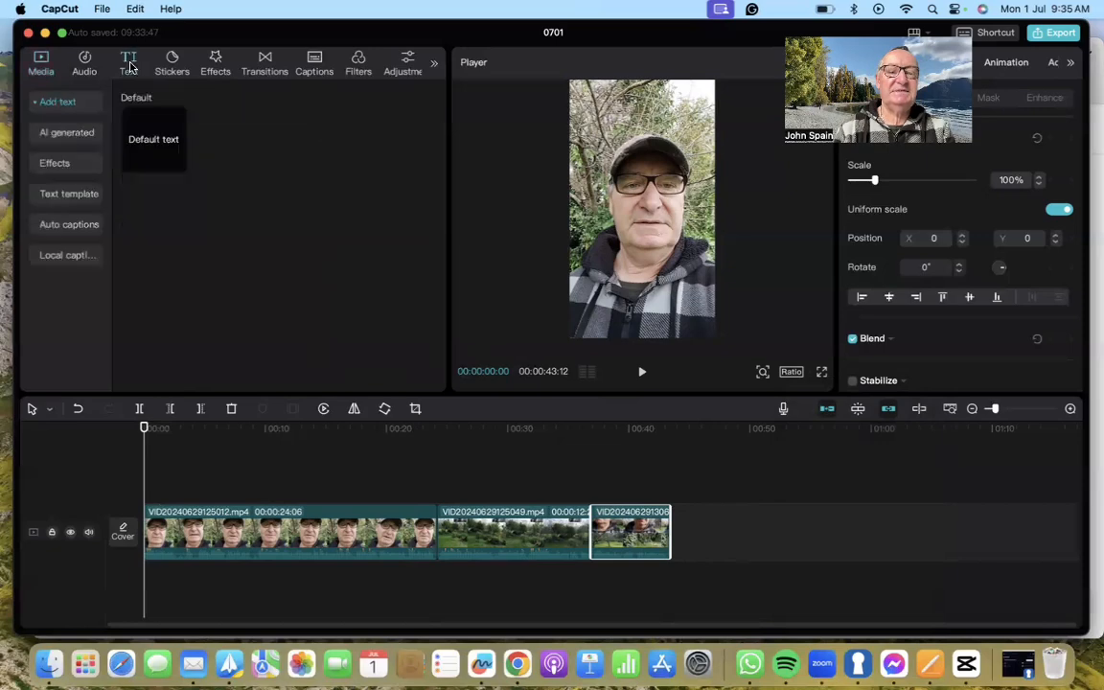
click(62, 227)
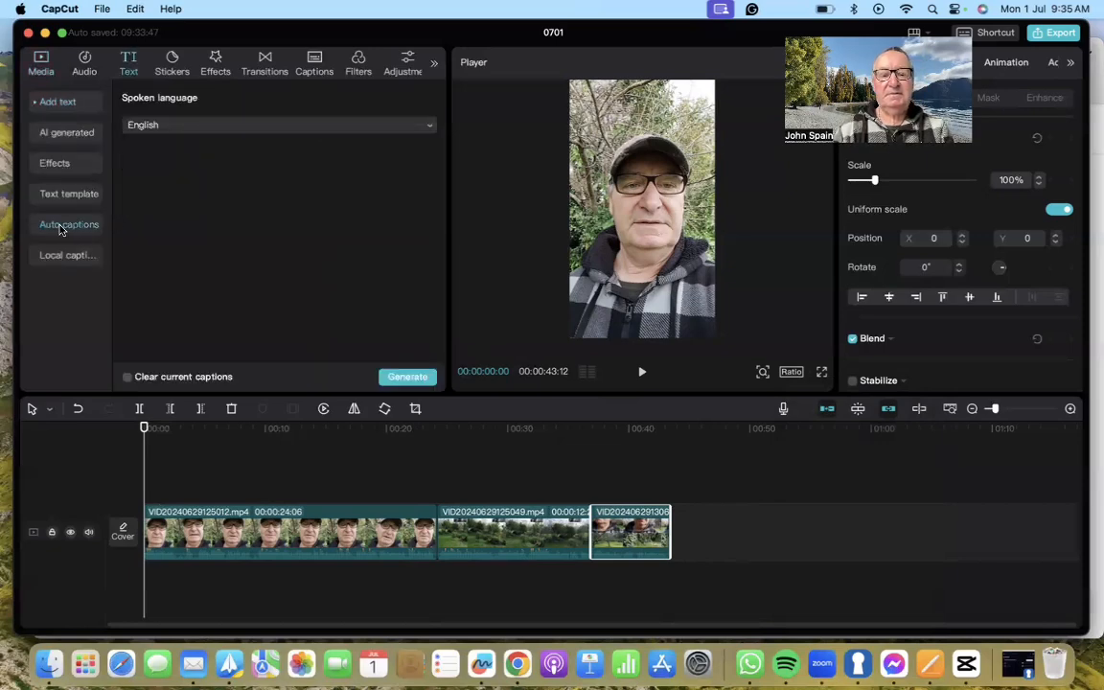
click(406, 376)
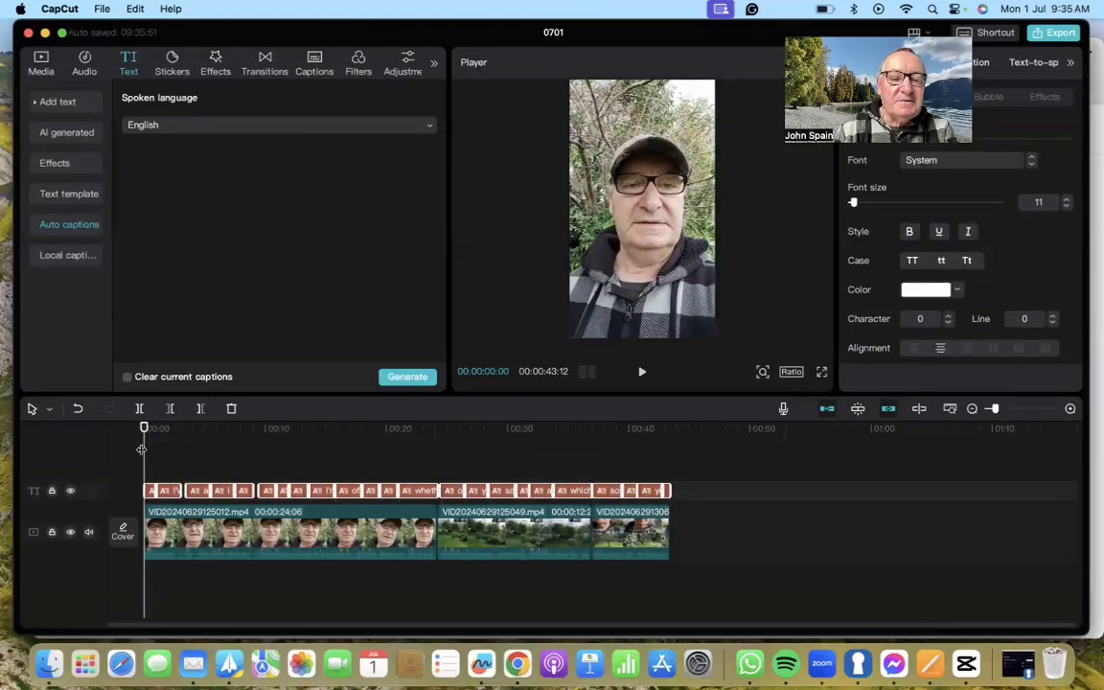
- Move the playhead to the first caption and set the font of all captions to Modern after trying Tactful
mouse_move(143, 449)
mouse_down()
mouse_move(177, 448)
mouse_move(149, 451)
mouse_up()
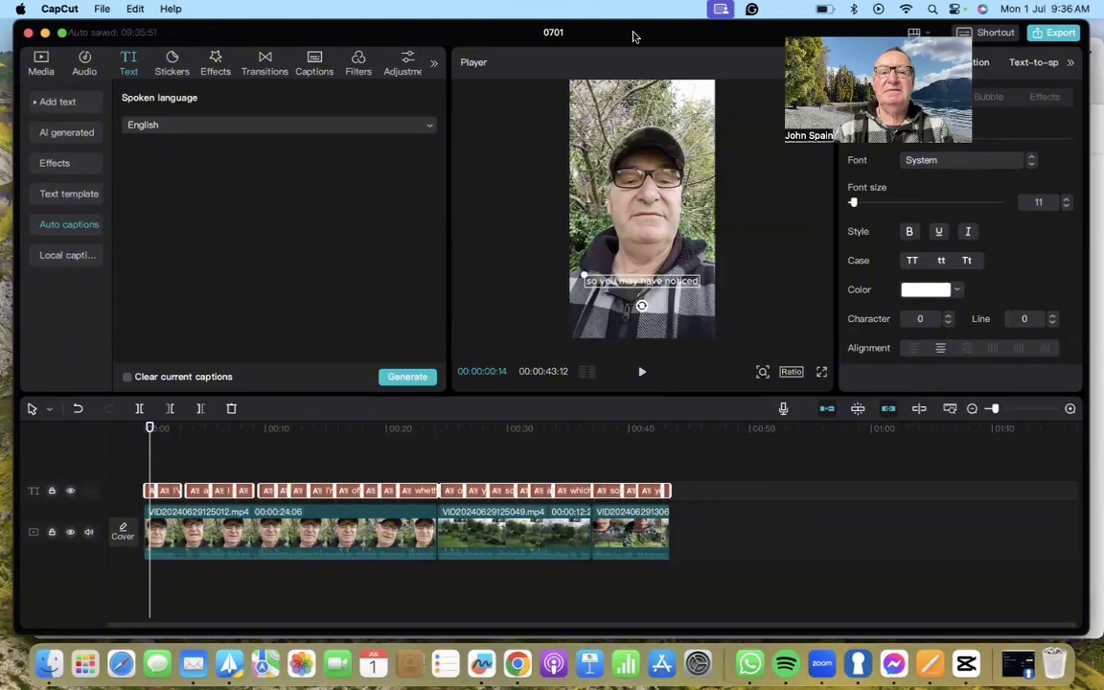
click(936, 167)
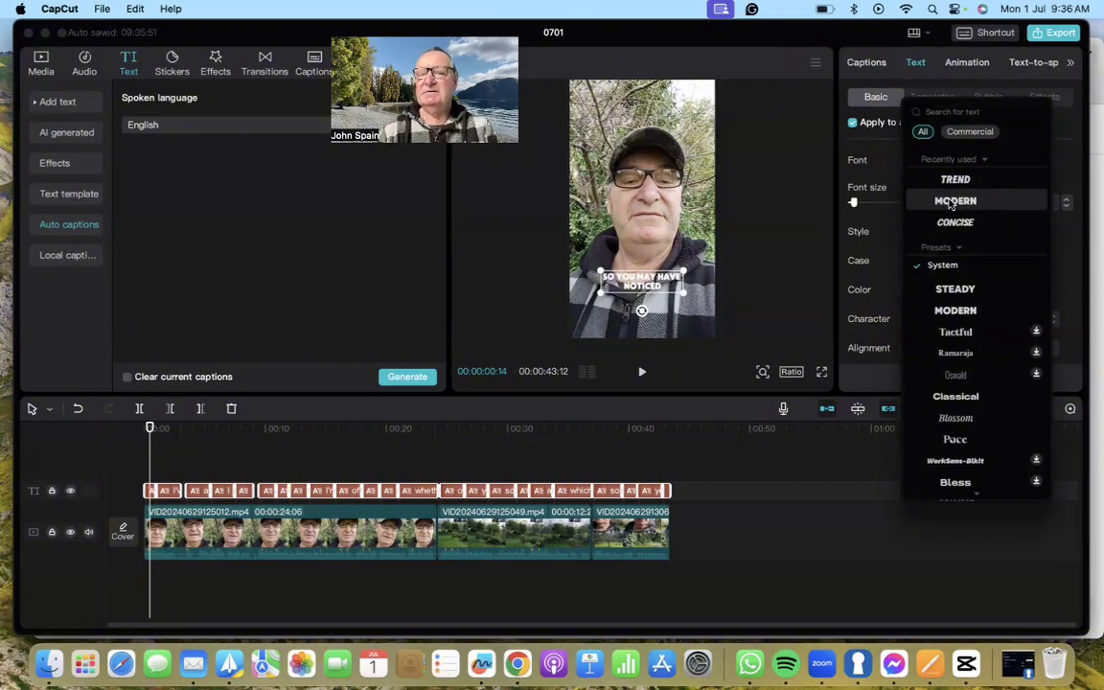
click(955, 332)
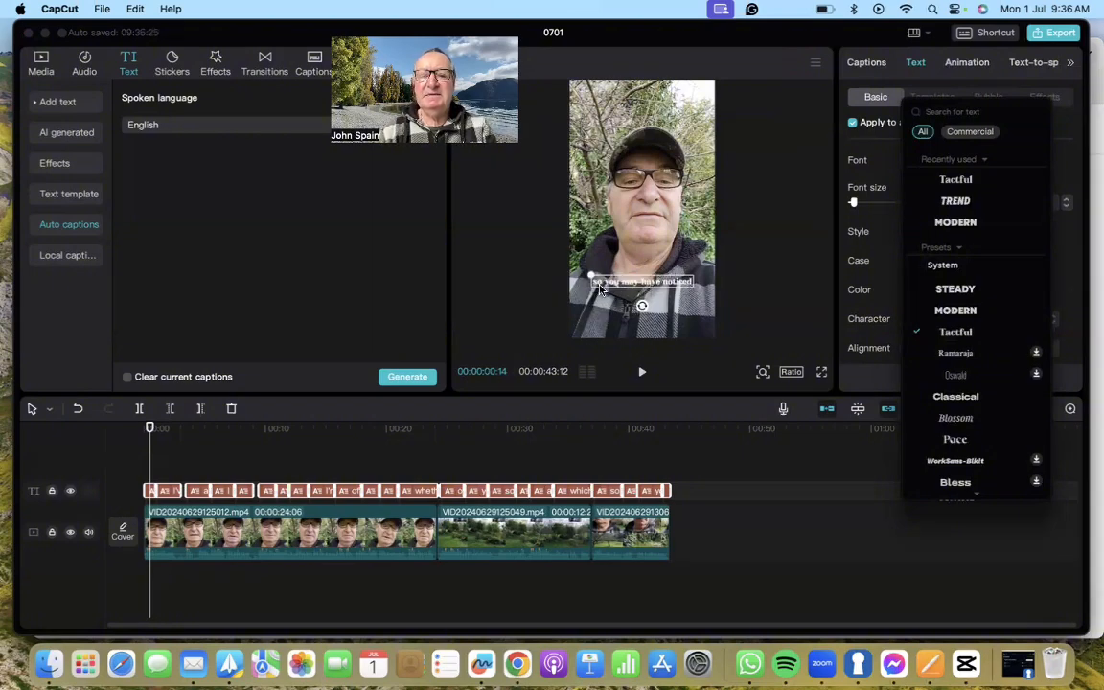
click(966, 222)
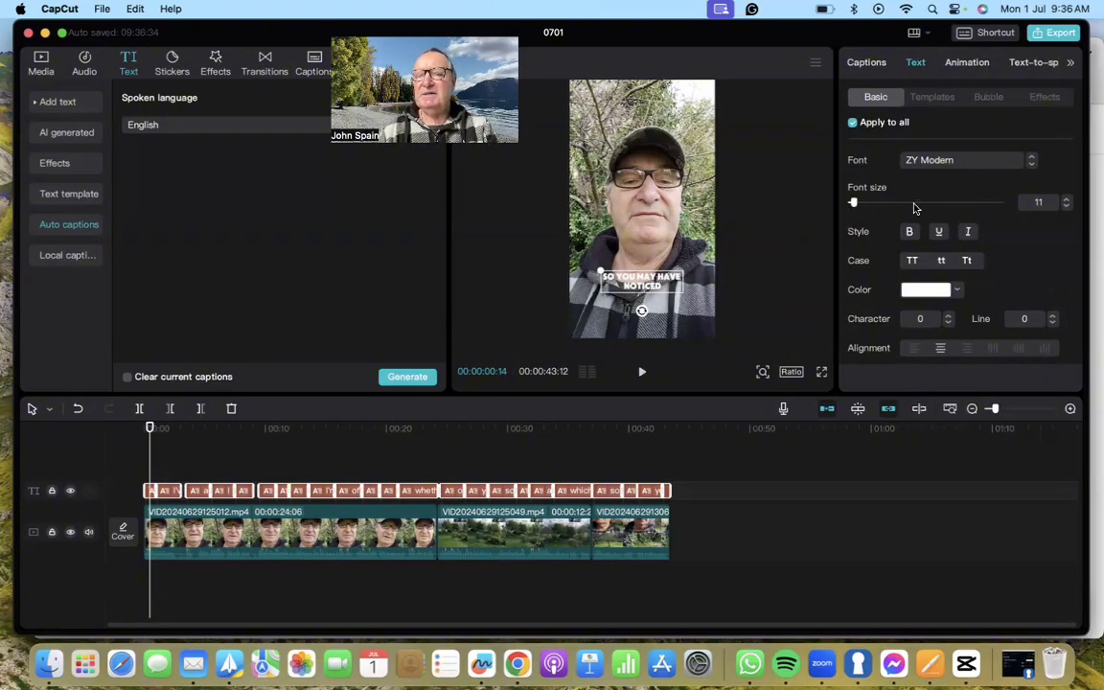
- Apply the preset style with white text on a red background to all captions, after trying the yellow, pink, blue and boxed white styles
scroll(915, 208, down, 5)
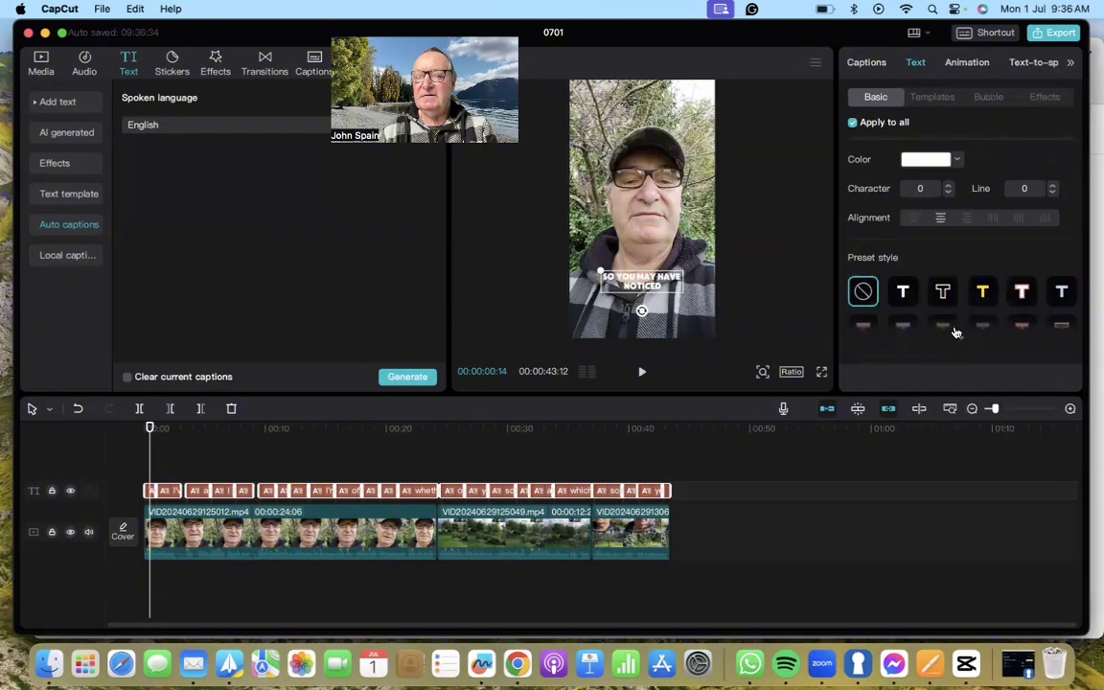
scroll(958, 331, down, 3)
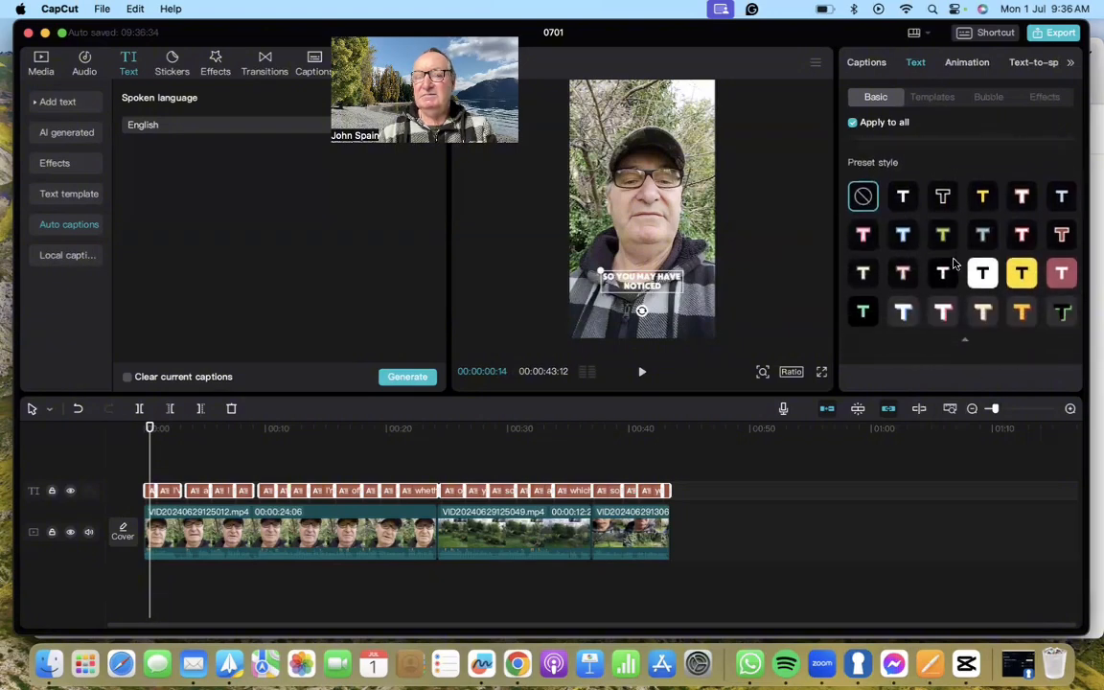
scroll(956, 261, up, 2)
click(982, 261)
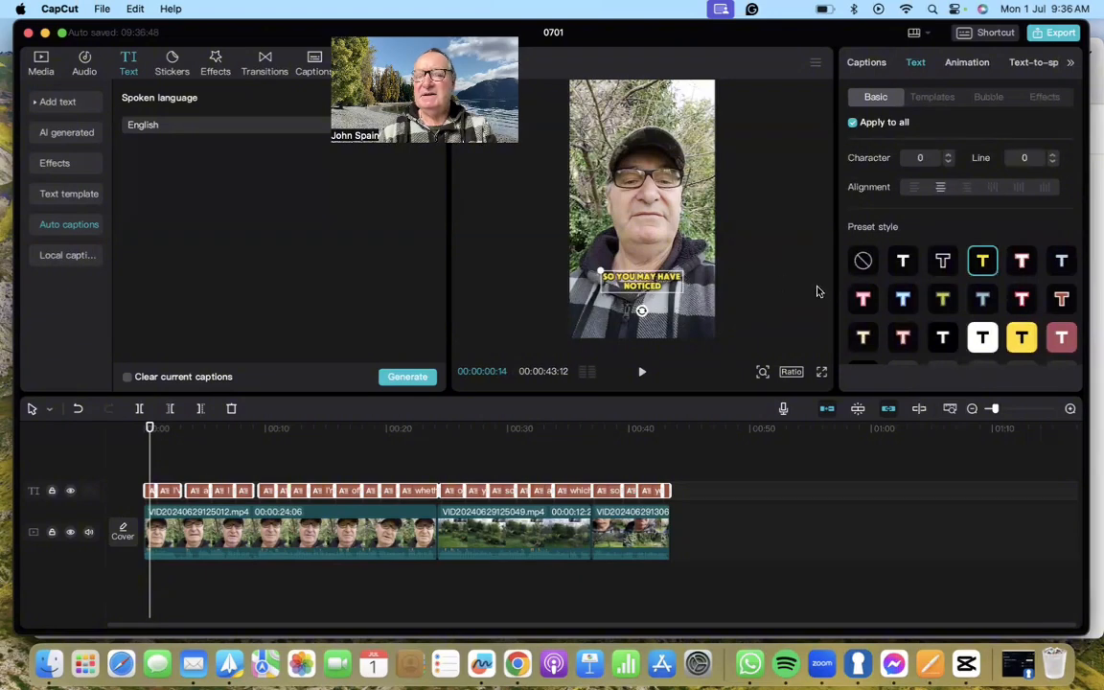
click(866, 298)
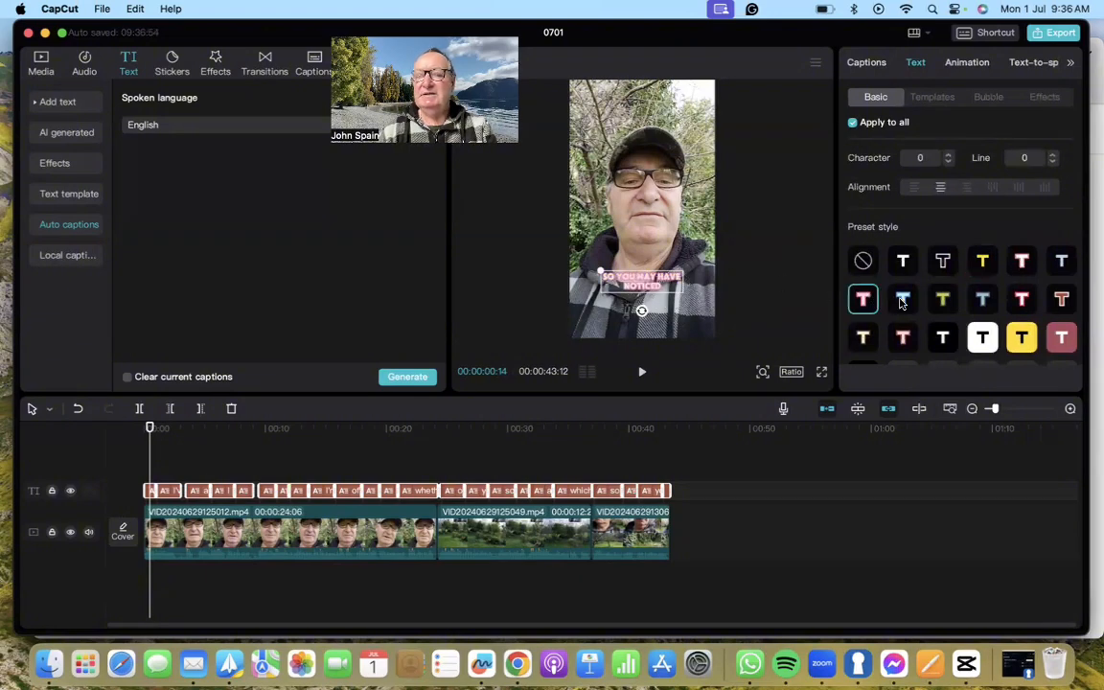
click(902, 301)
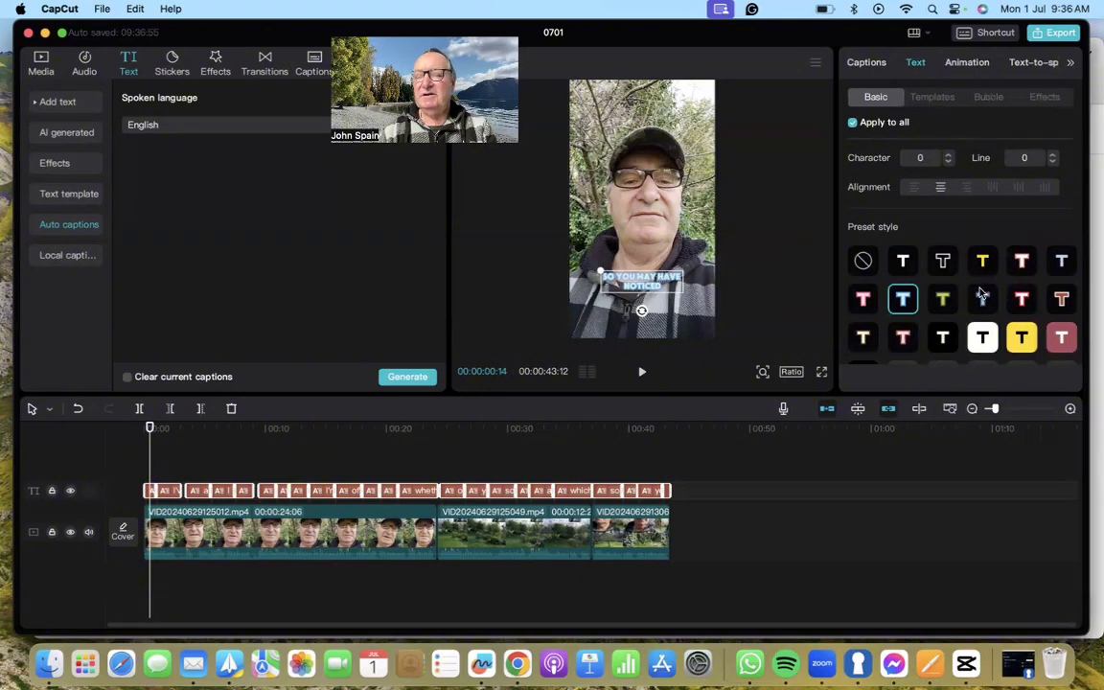
scroll(884, 257, down, 3)
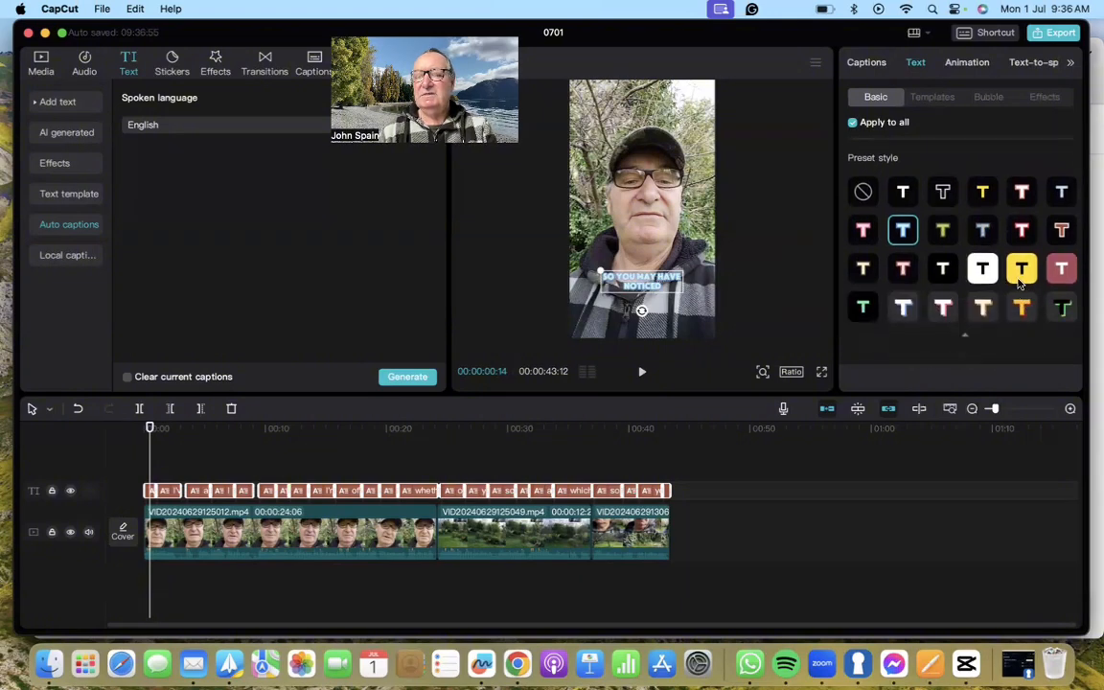
click(1021, 275)
click(982, 270)
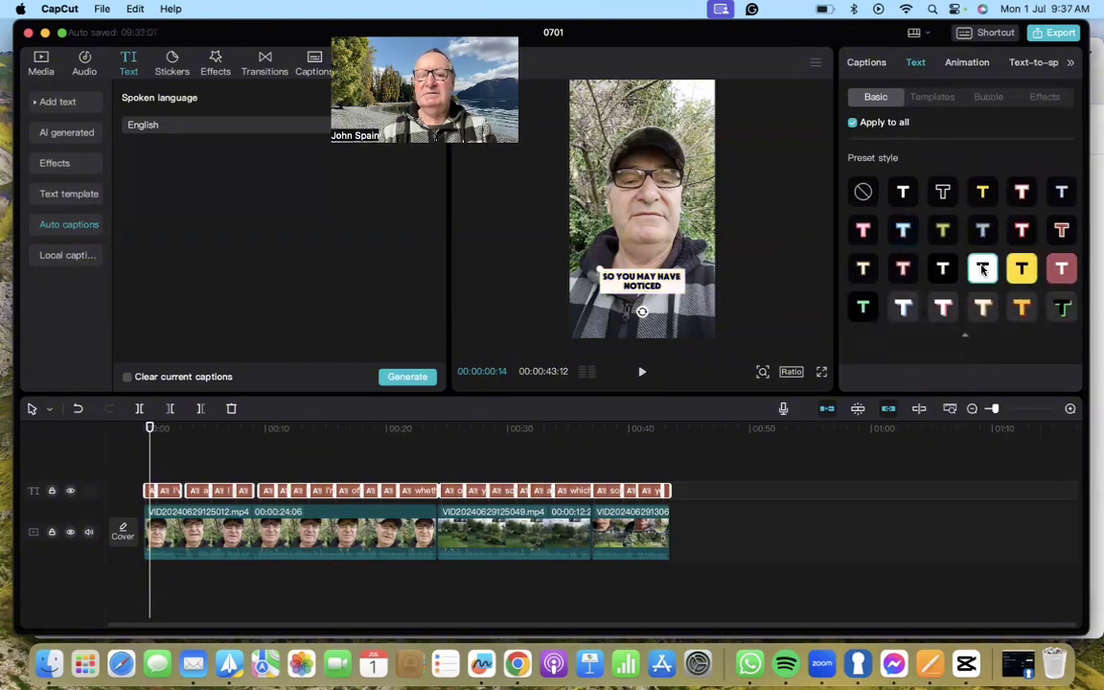
click(1061, 272)
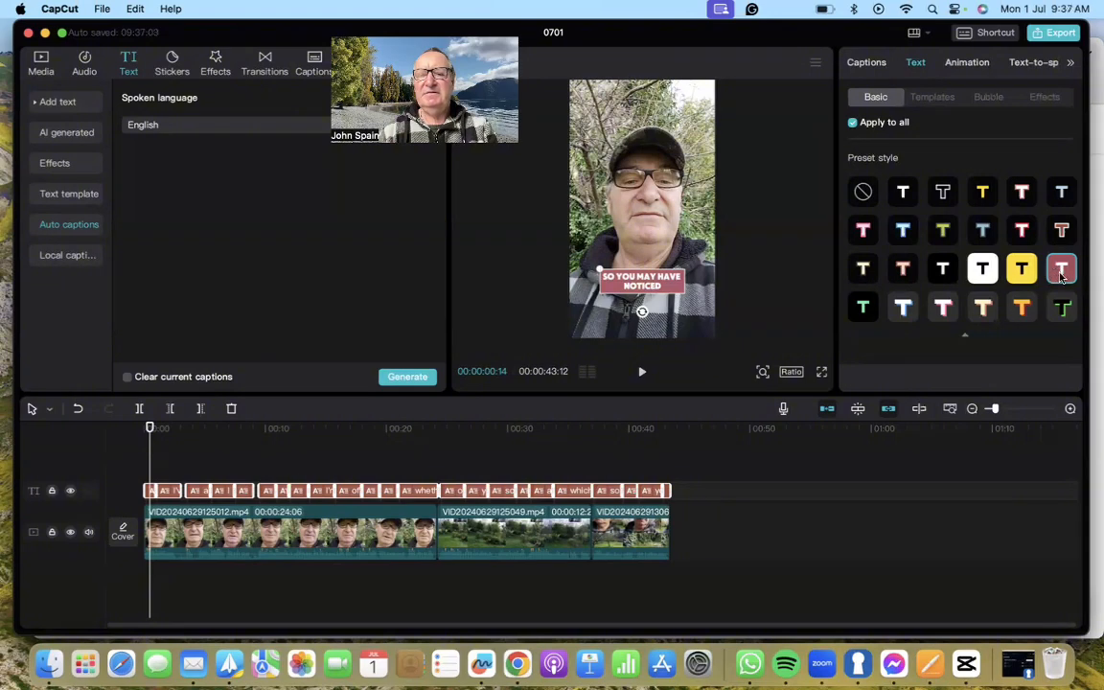
- Set the background colour of all captions to dark green after trying the bright green 00E676
scroll(983, 211, down, 5)
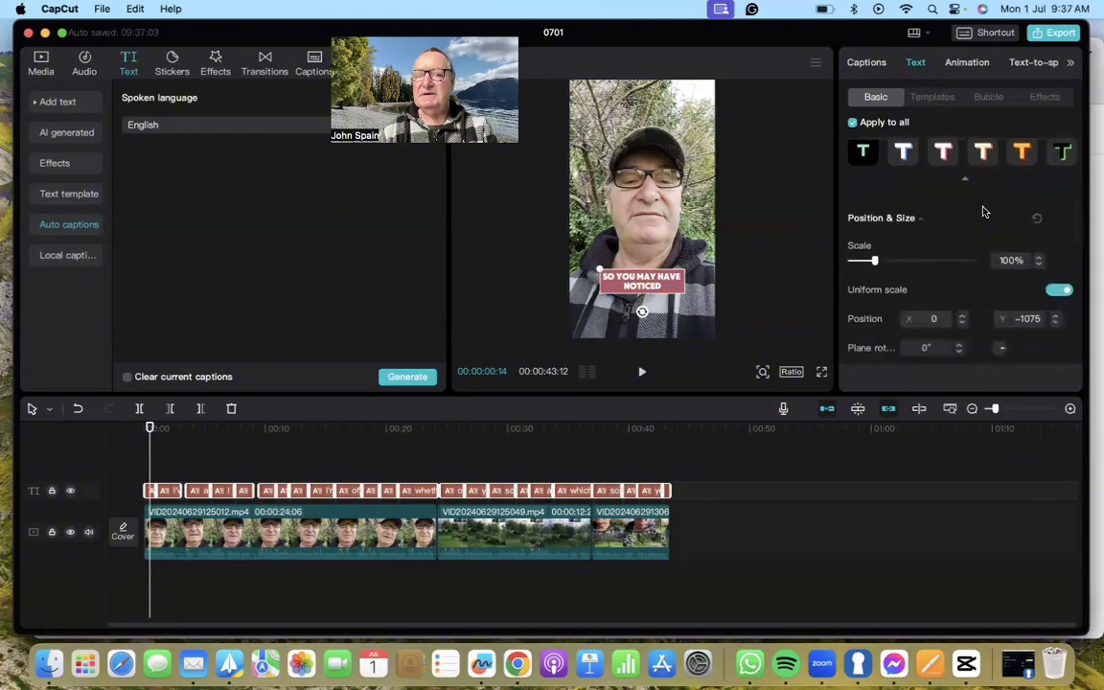
scroll(983, 211, down, 6)
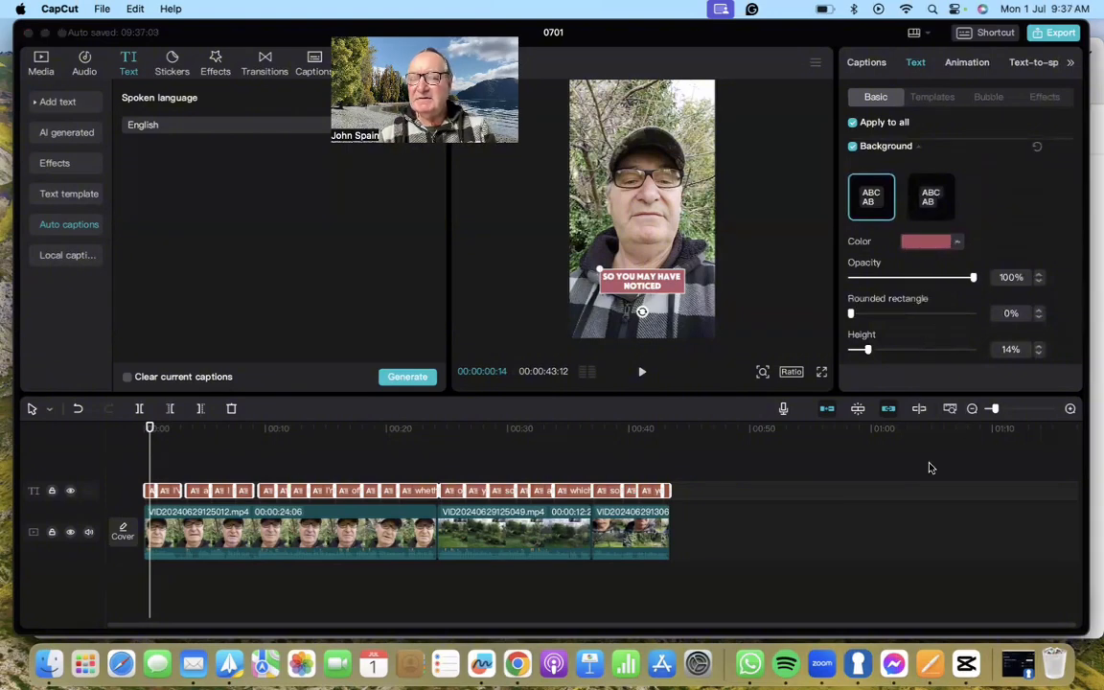
click(959, 502)
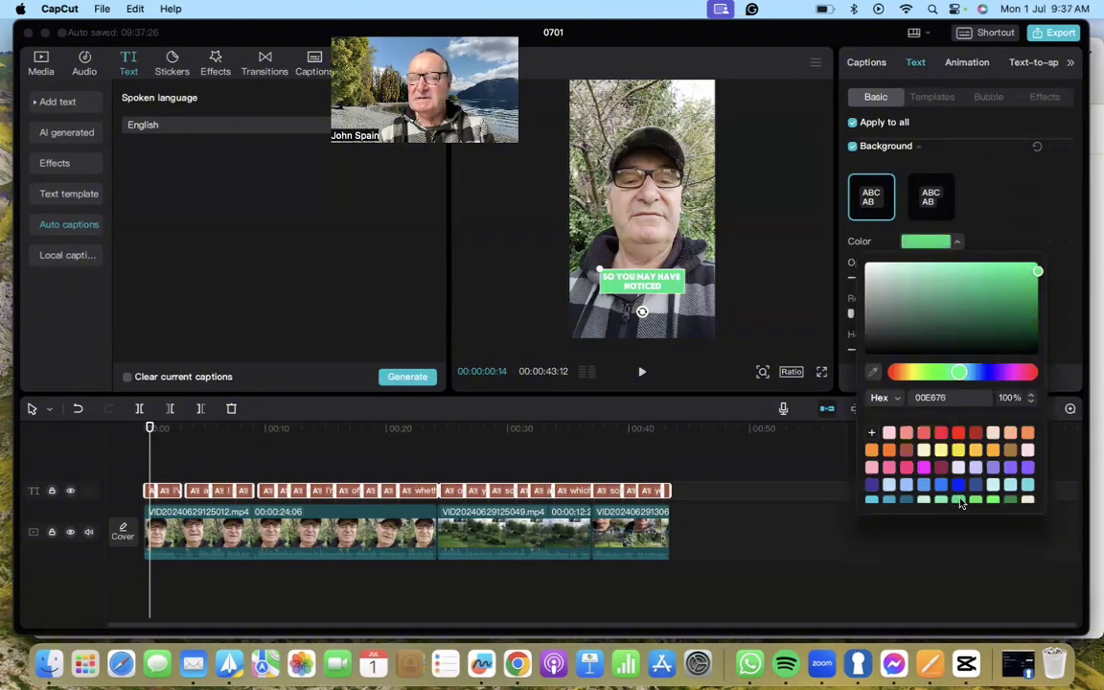
click(1009, 500)
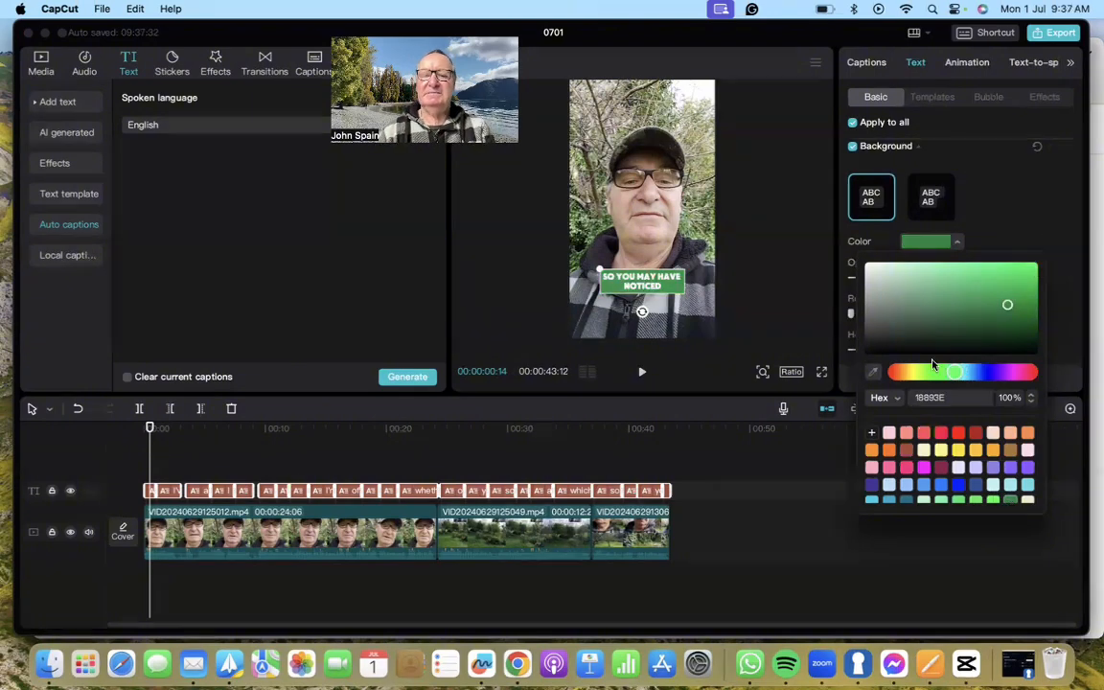
- Read through the text of the individual captions from the start up to "of course the first thing to start with is rule" to check for errors
click(165, 491)
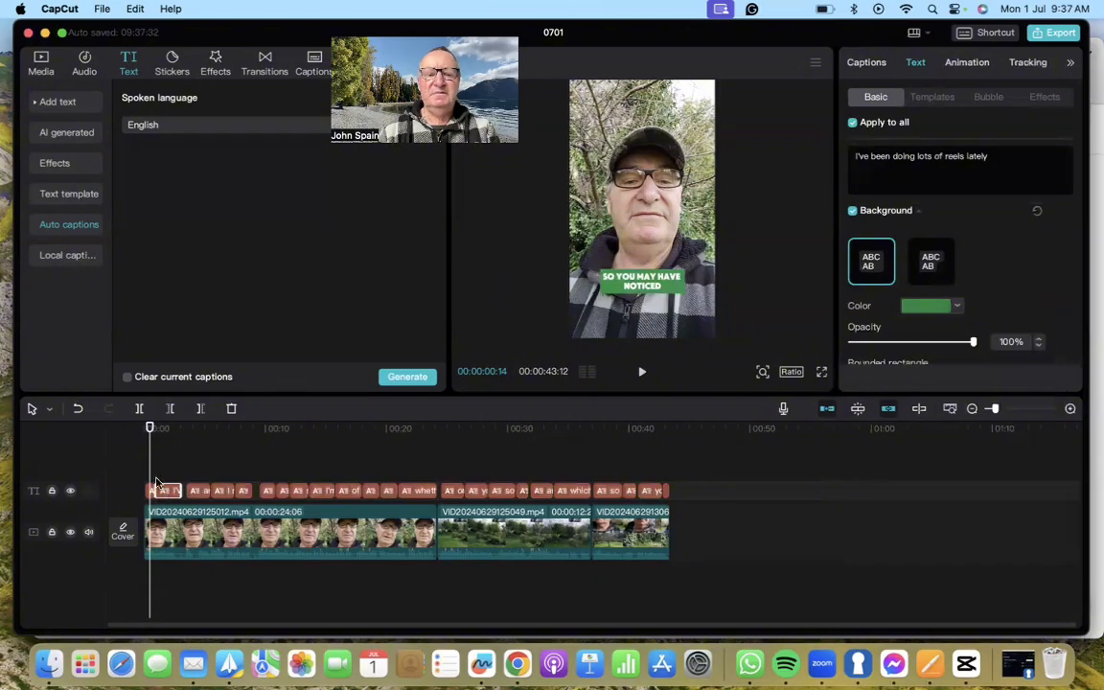
click(147, 457)
mouse_move(148, 458)
mouse_down()
mouse_move(221, 458)
mouse_move(151, 465)
mouse_up()
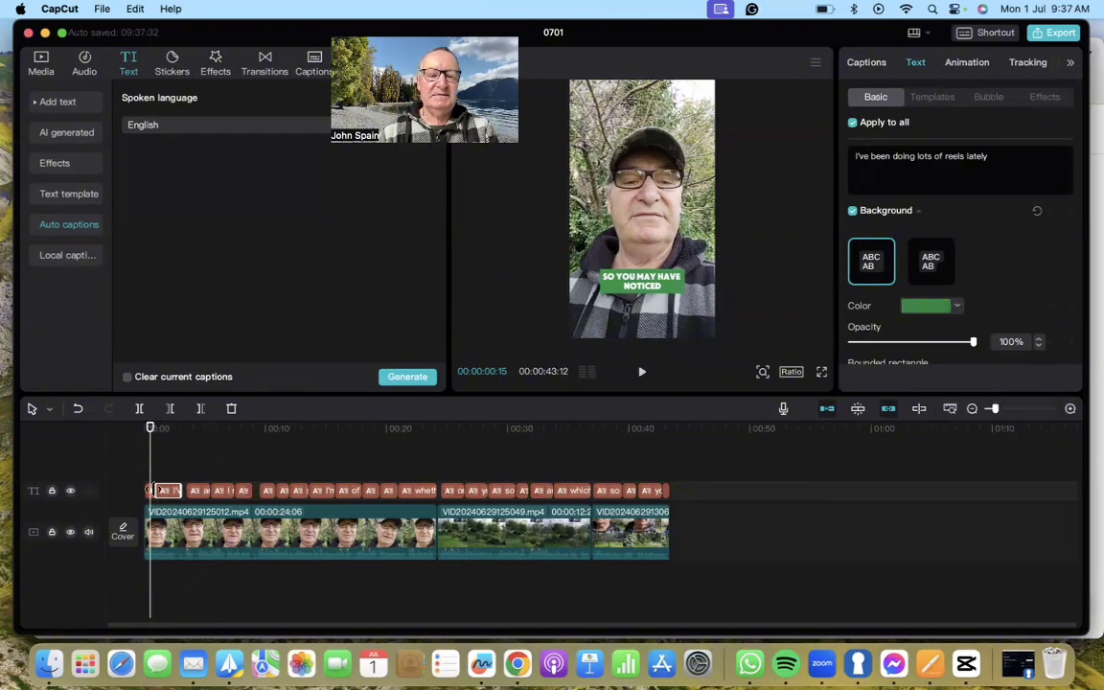
click(151, 492)
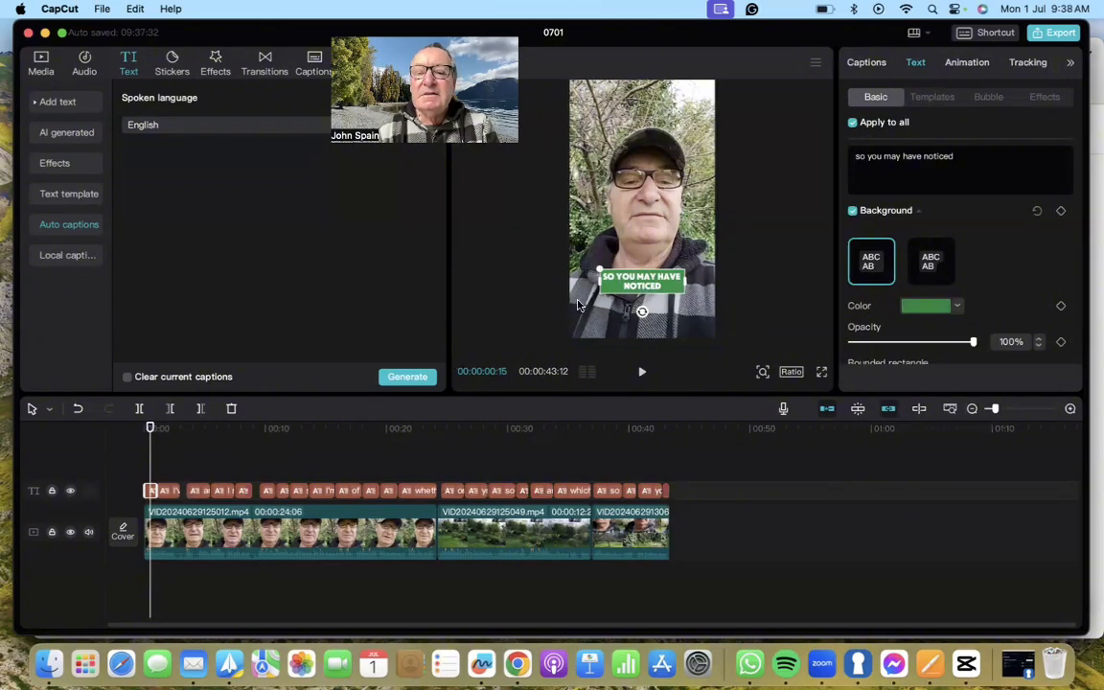
click(168, 493)
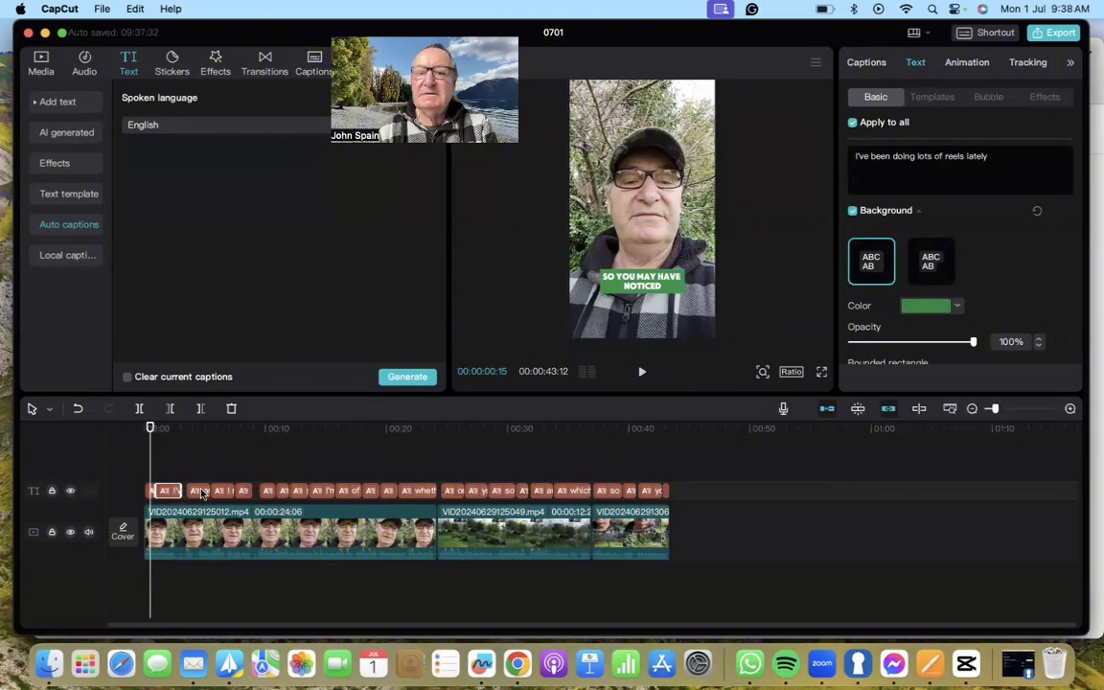
click(200, 492)
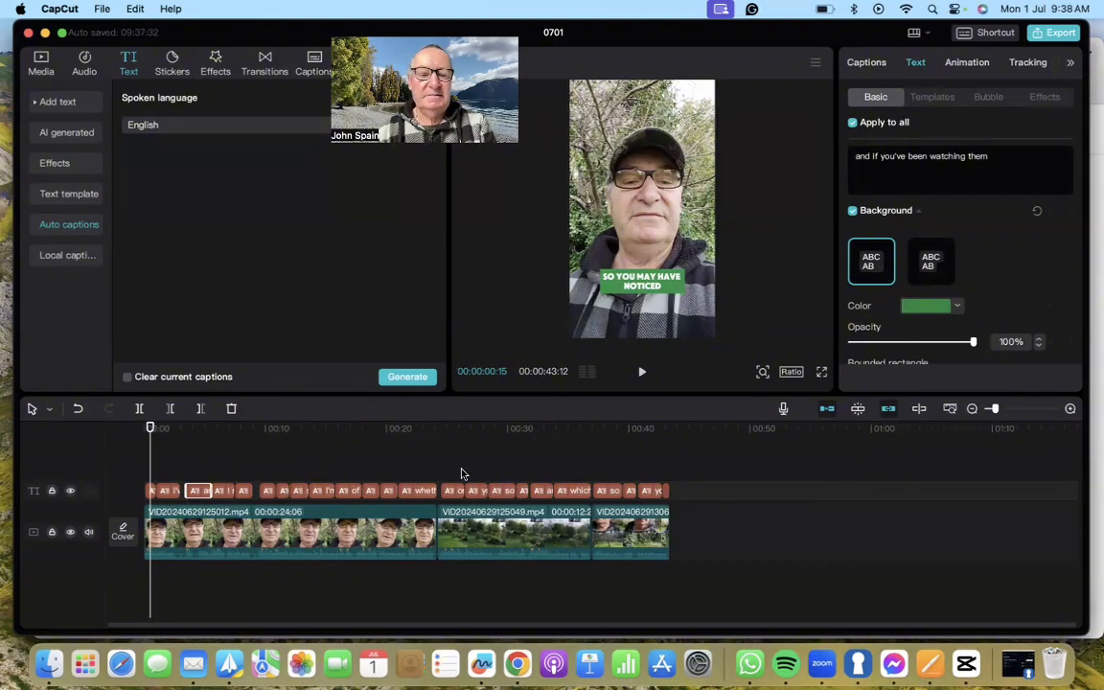
click(225, 497)
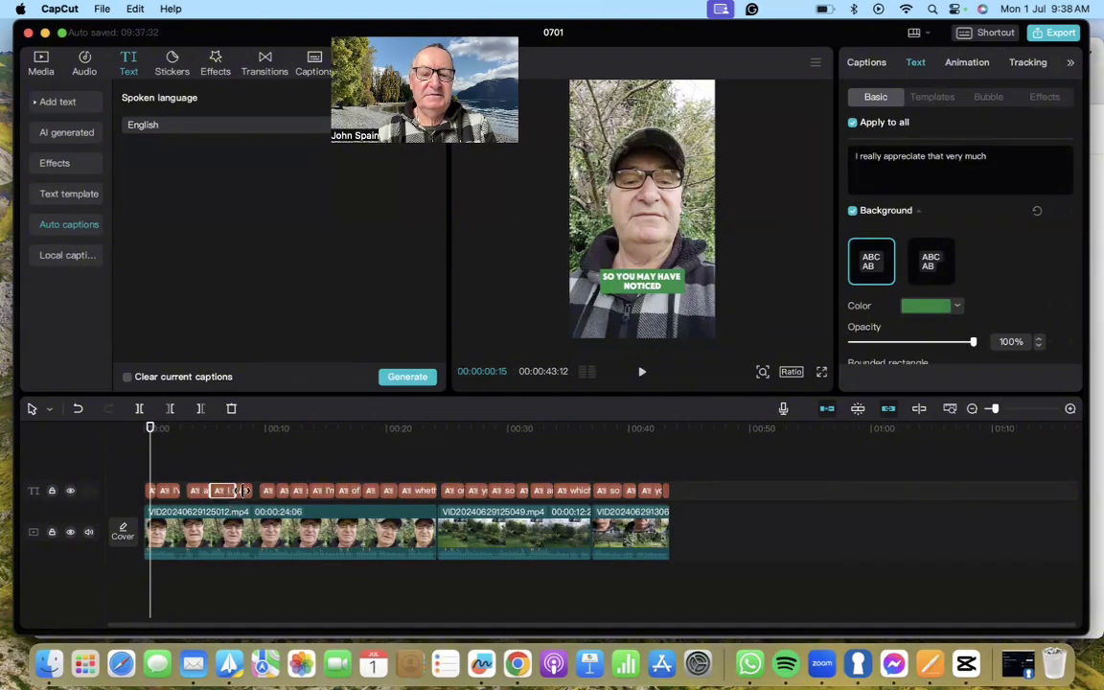
click(242, 494)
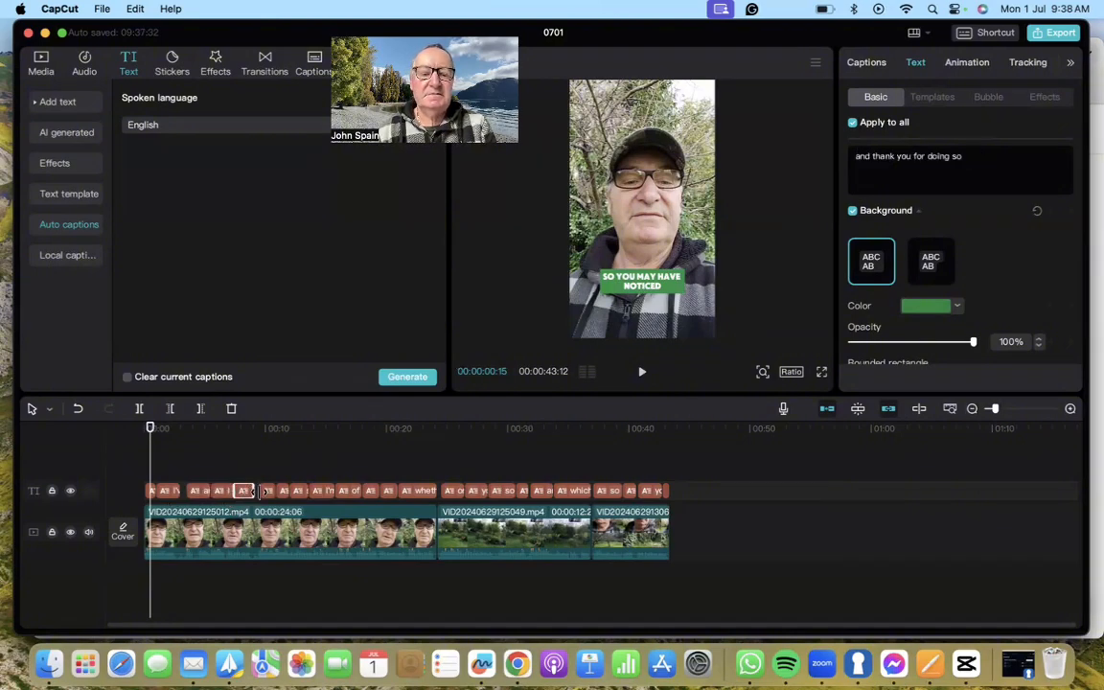
click(266, 491)
click(348, 491)
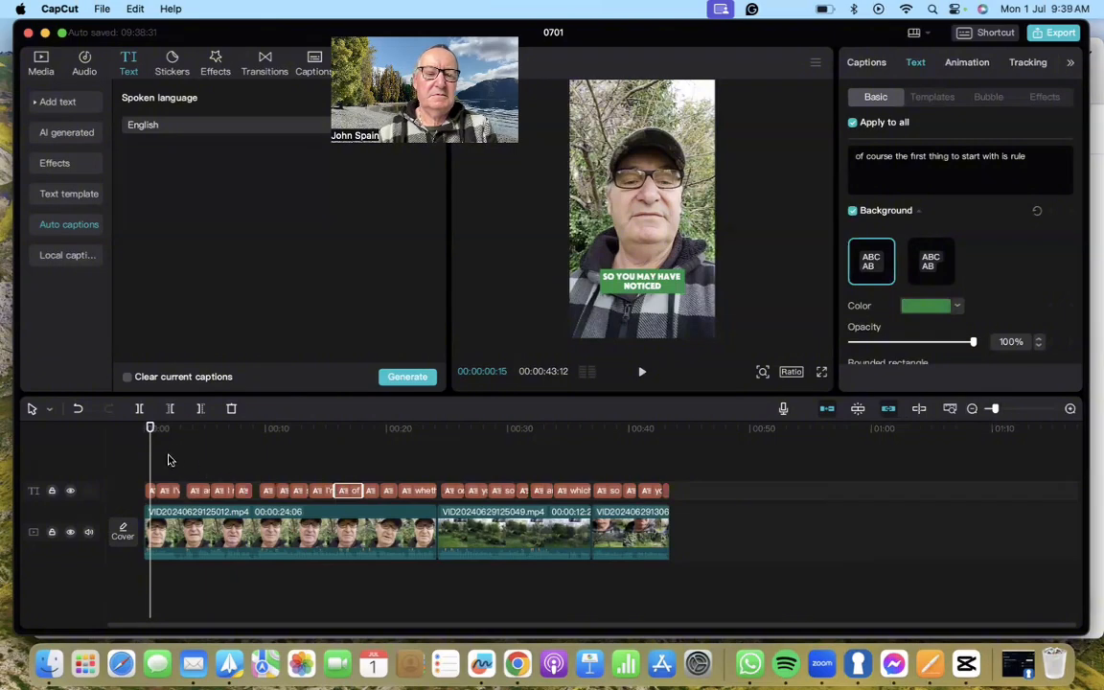
- Play the video from about 00:00:16:27 to compare the speech with the "of course the first thing" and "carrying our phones around" captions
drag(150, 457, 349, 451)
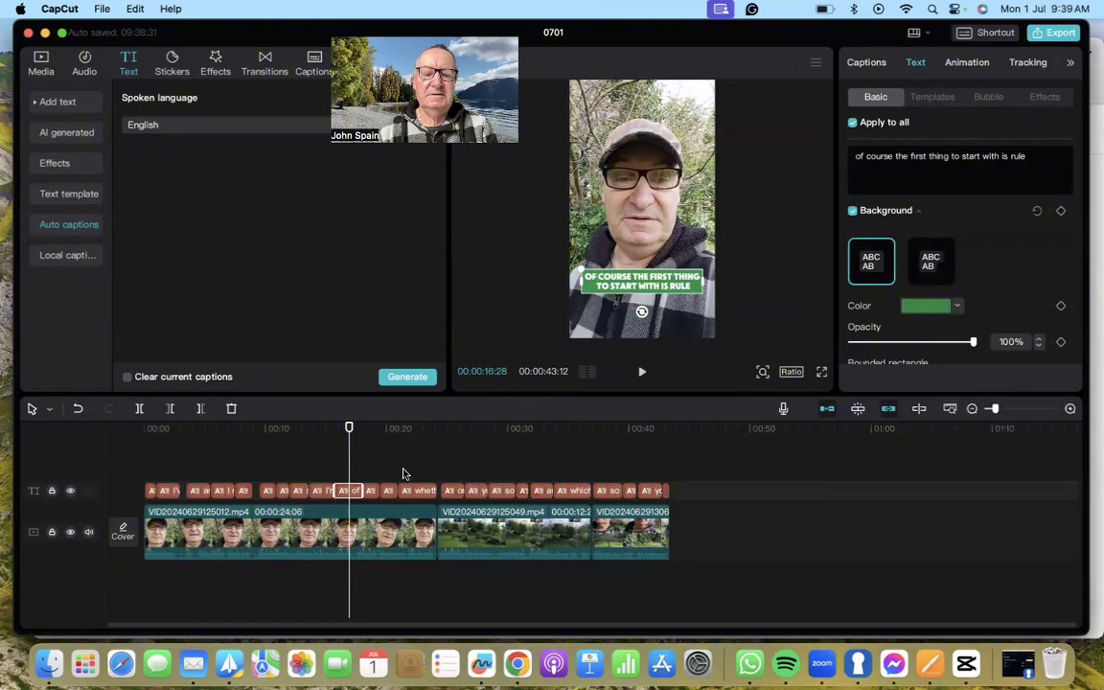
click(371, 492)
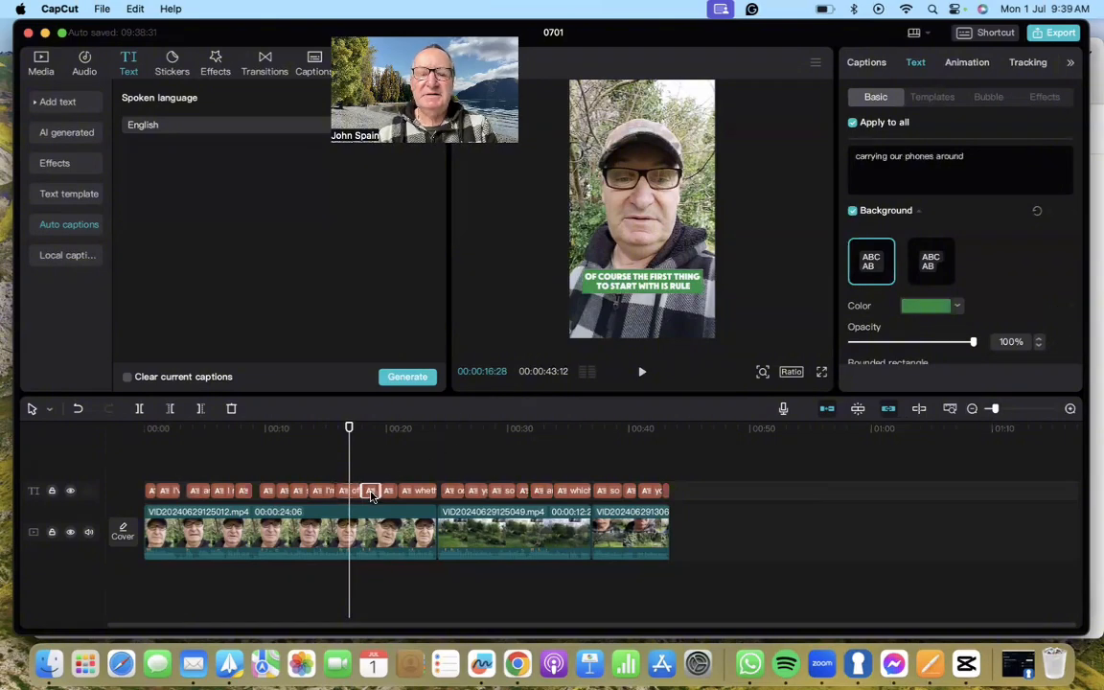
click(349, 467)
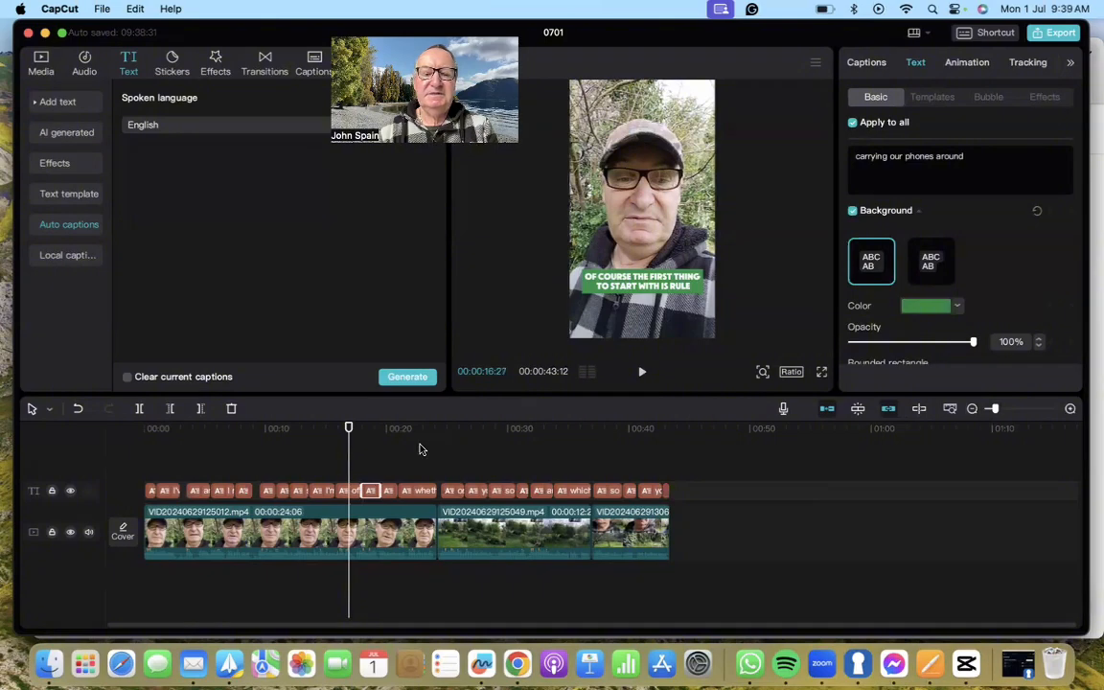
click(642, 372)
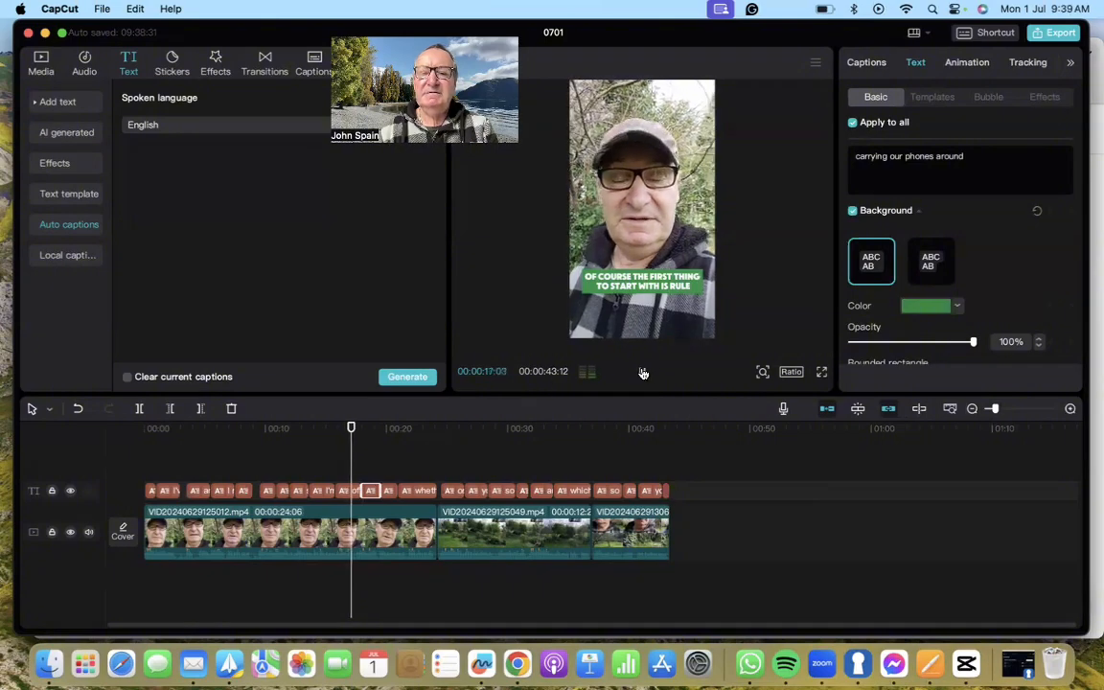
click(642, 372)
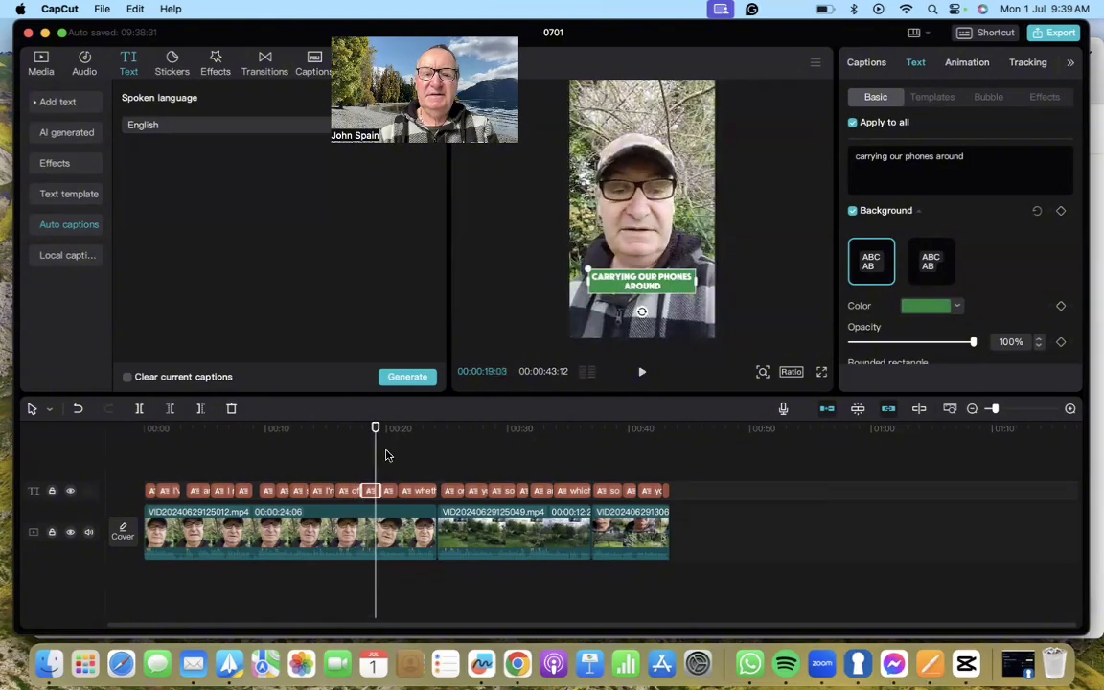
- Replace the word "rule" so the caption reads "of course the first thing to start with is as we are all"
click(348, 490)
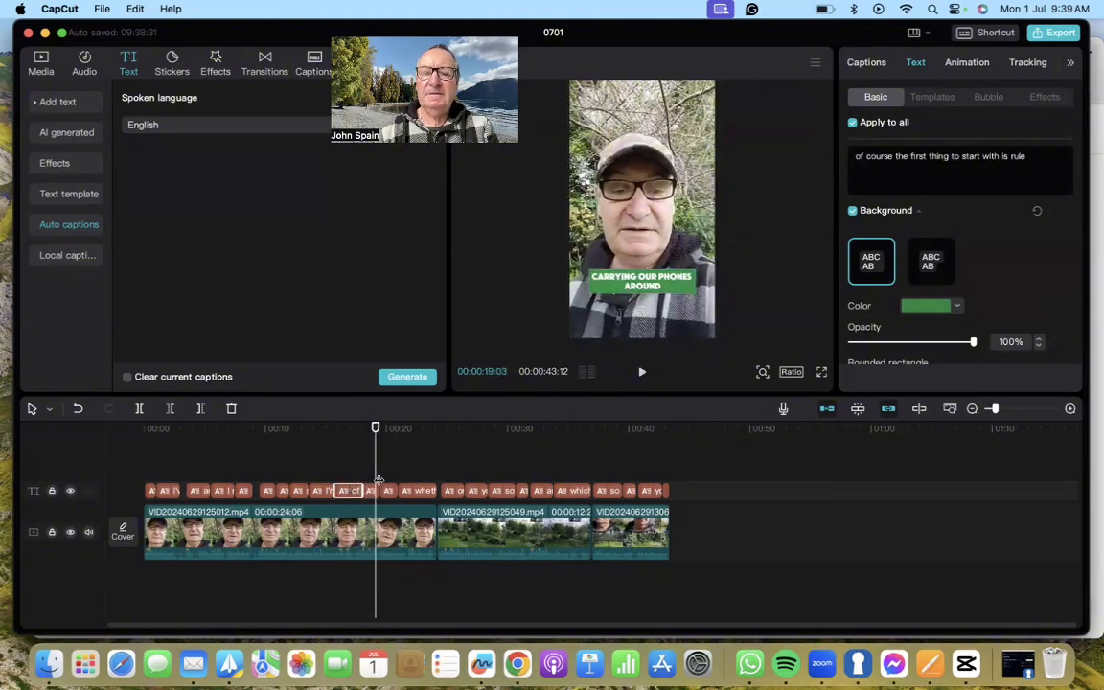
drag(375, 455, 349, 460)
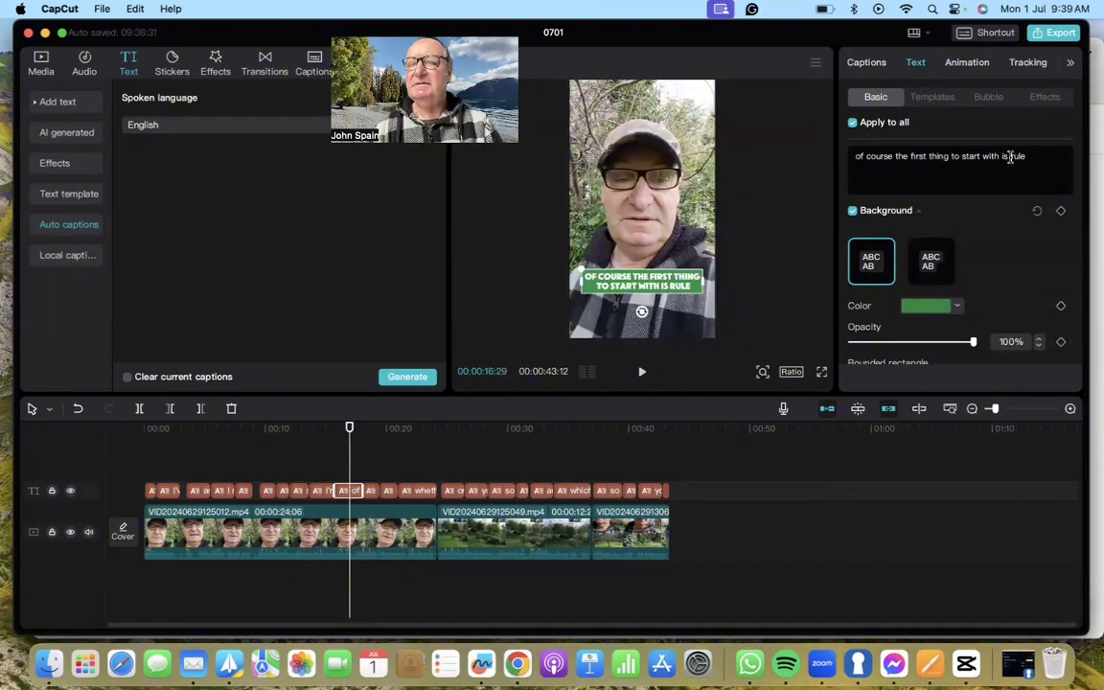
drag(1011, 156, 1026, 157)
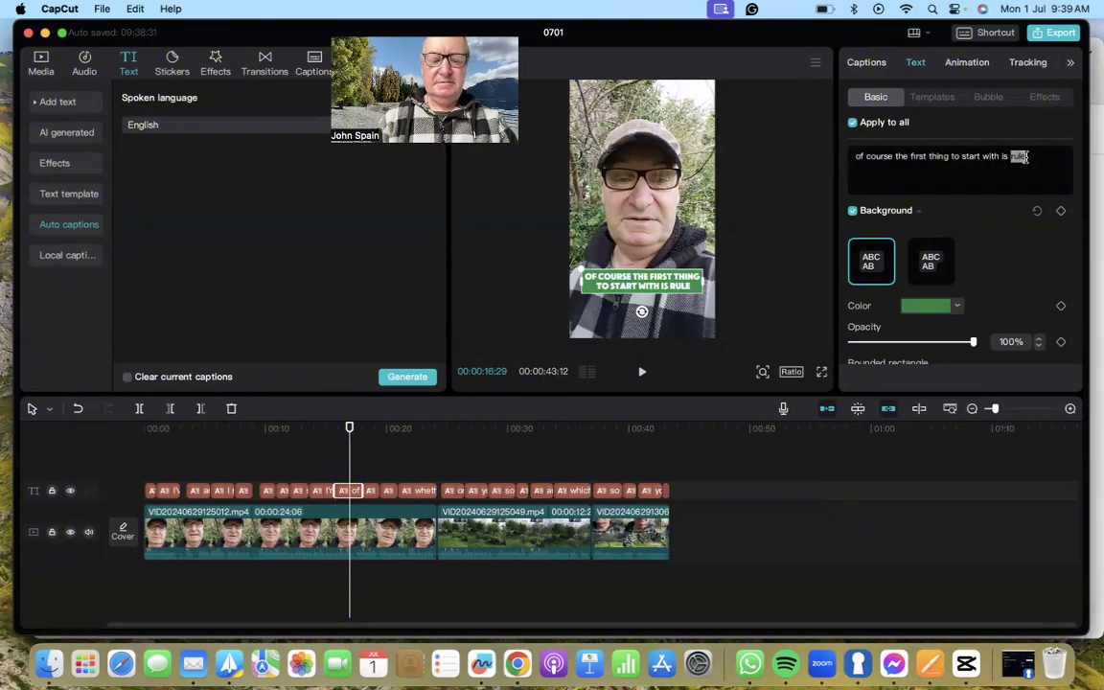
text(as w)
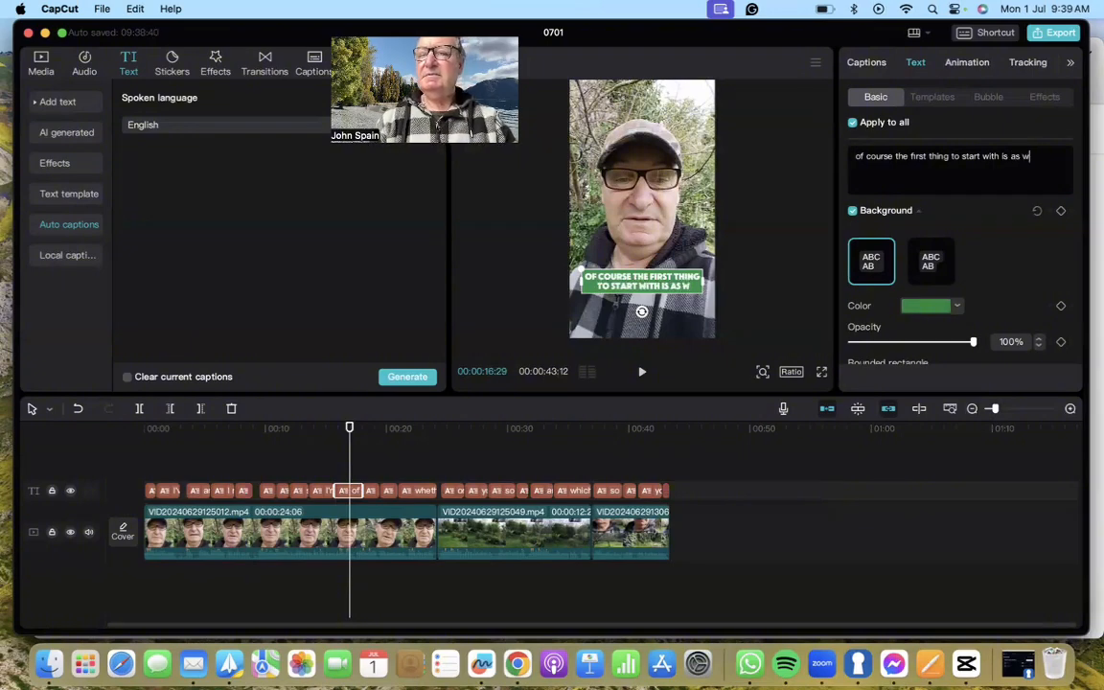
text(e are)
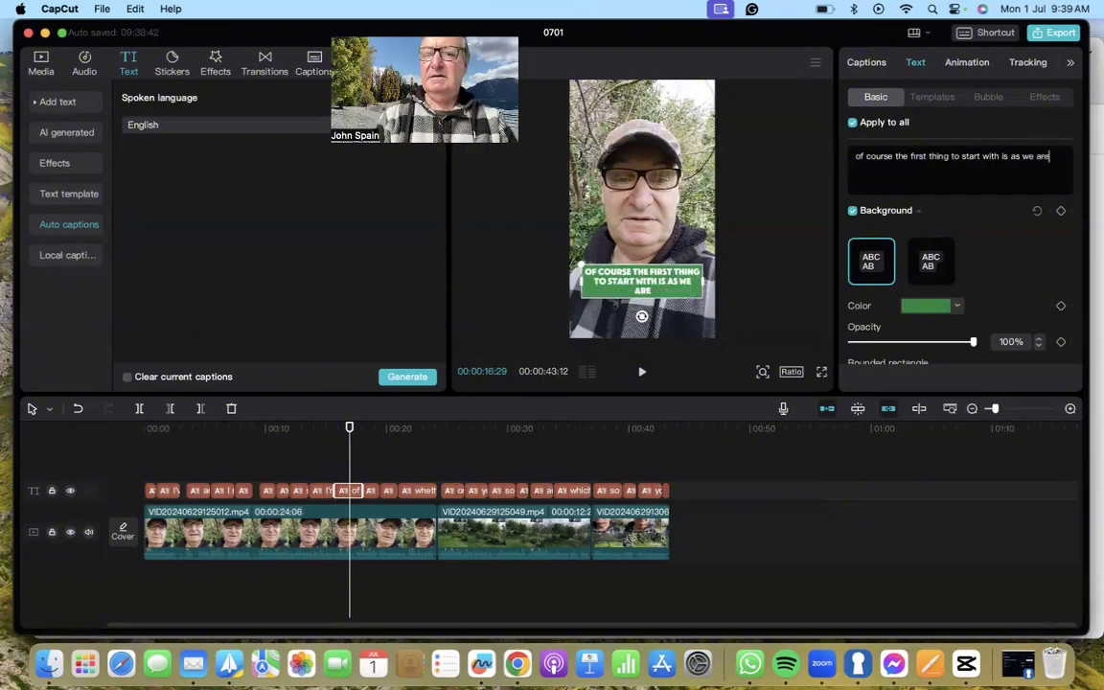
text( all)
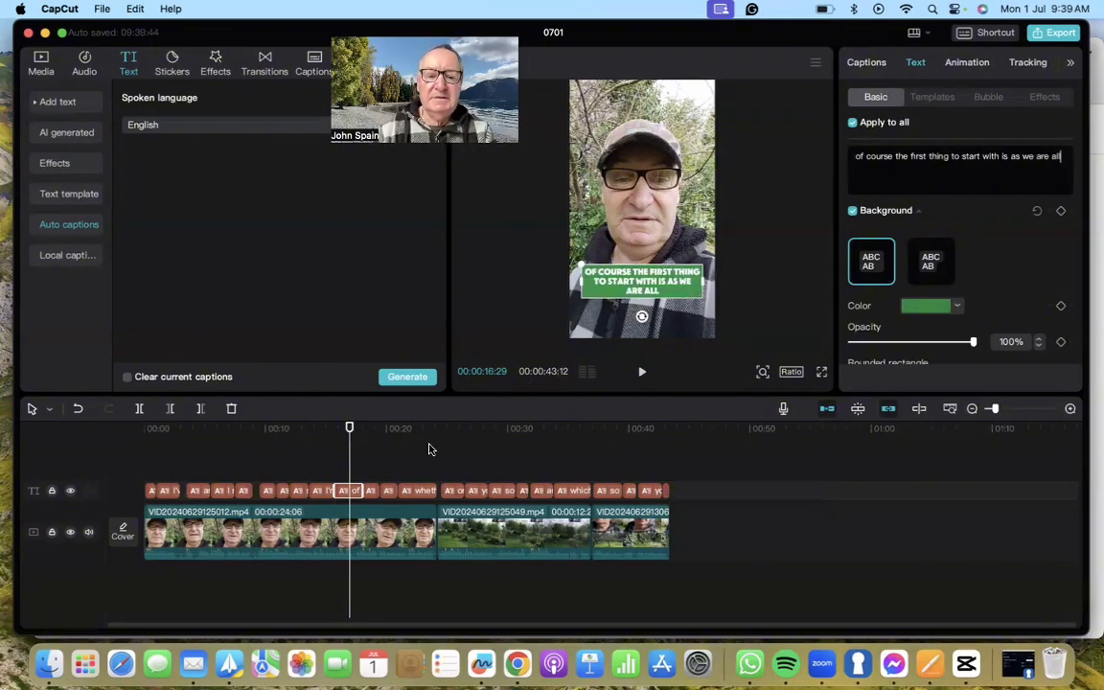
- Play the video from about 00:00:16:27 to check the corrected caption against the speech
click(374, 490)
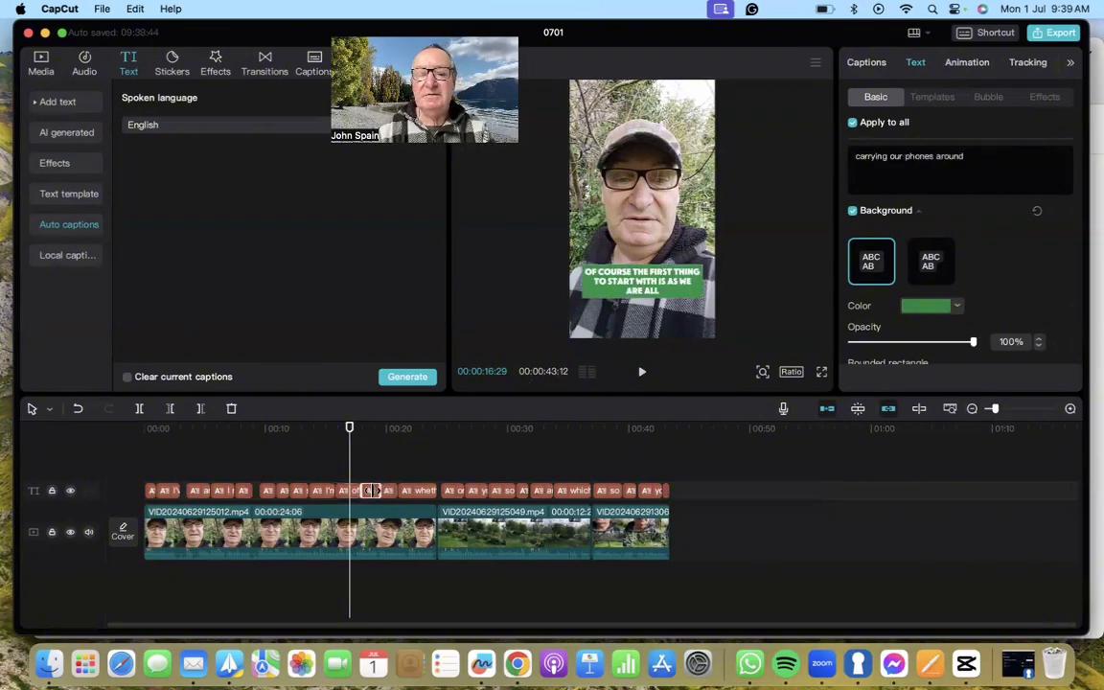
click(348, 455)
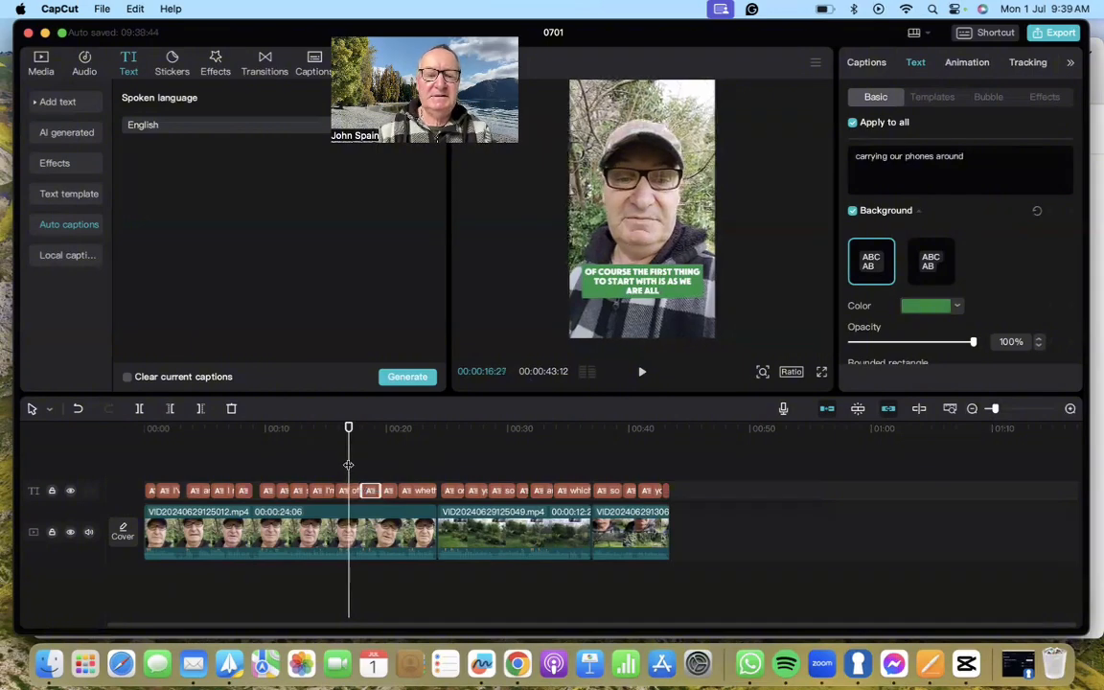
click(345, 492)
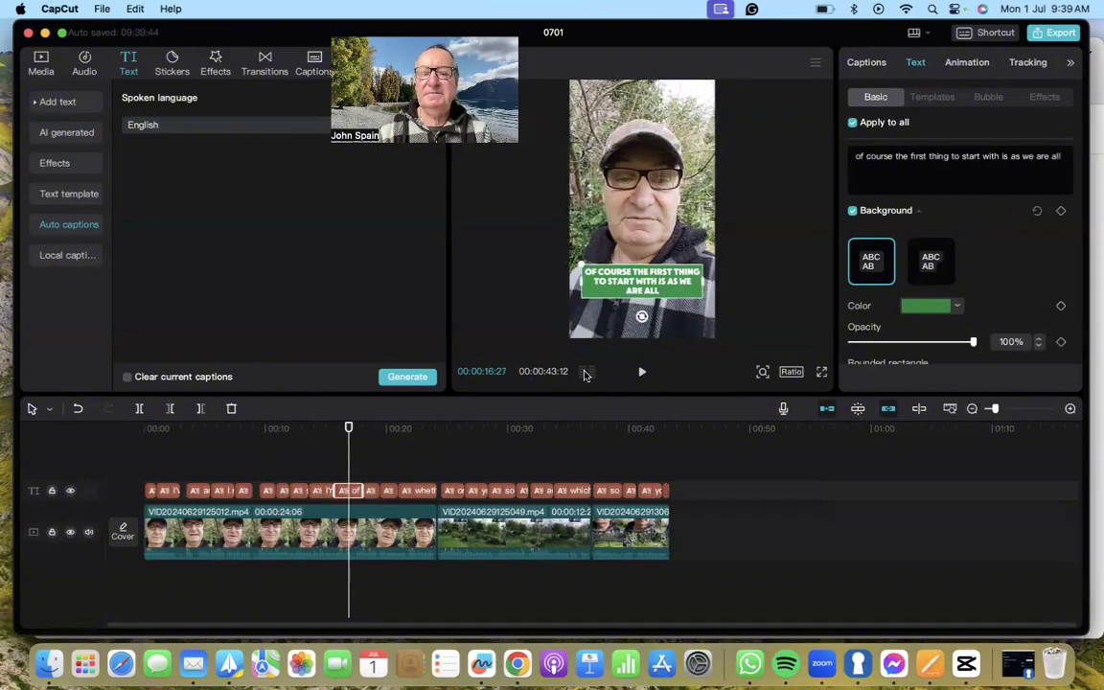
click(641, 374)
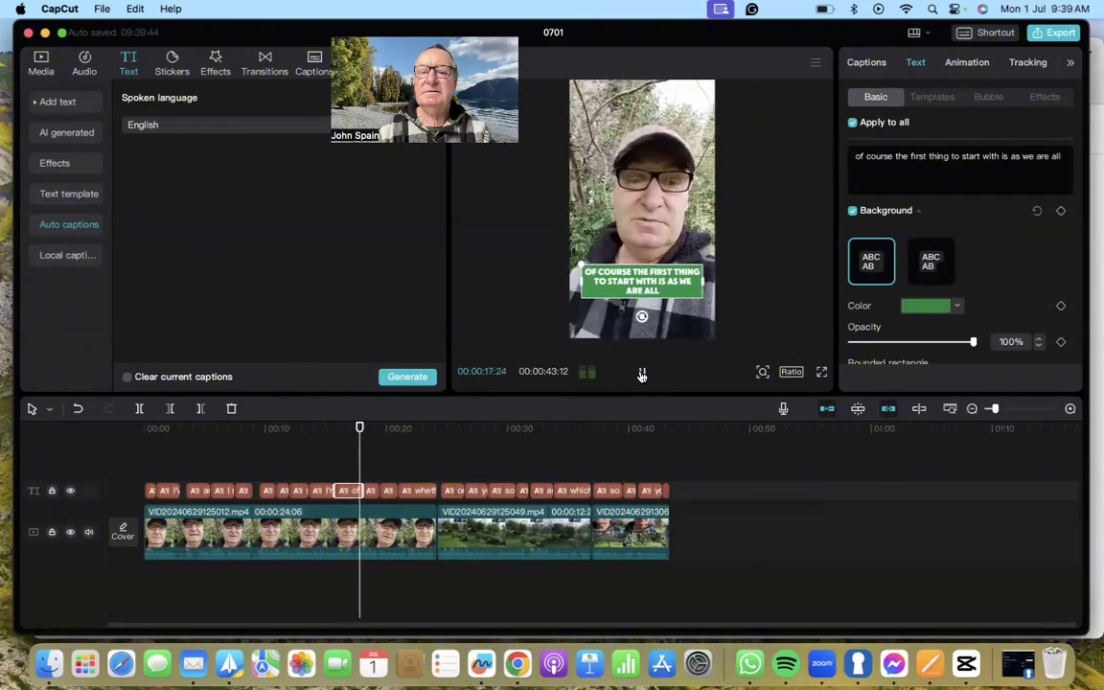
- Stop the playback and check the text of the "whether it be just holding the phone like I am now" caption at 00:00:21:12
click(642, 374)
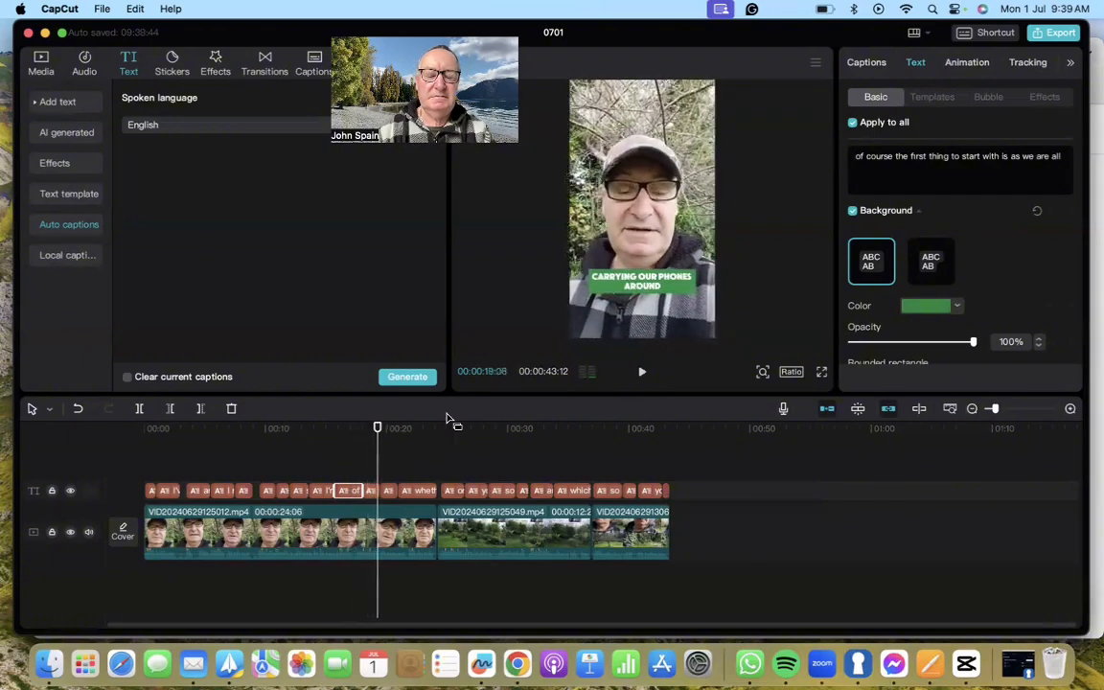
drag(376, 448, 403, 441)
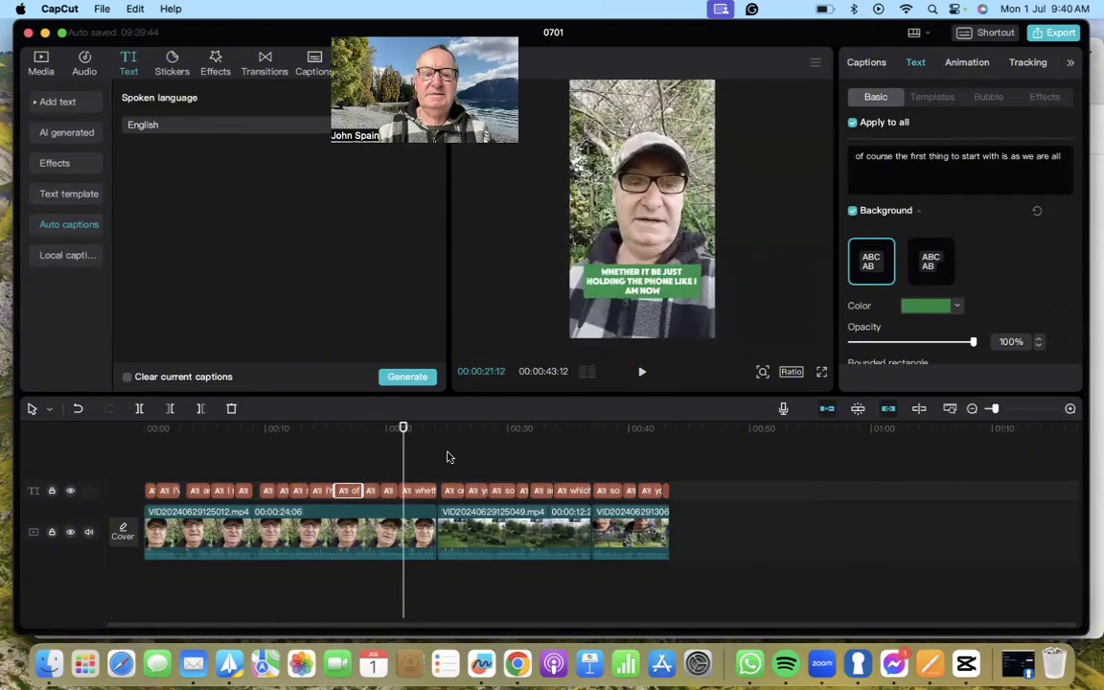
click(413, 489)
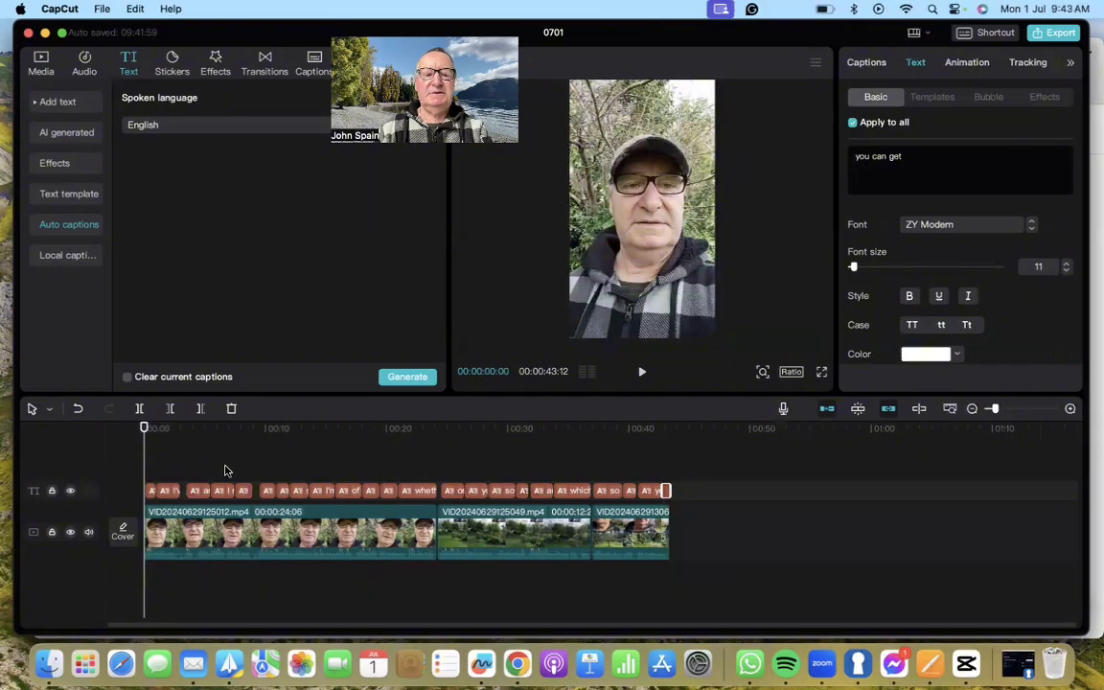
- Preview the opening seconds of the video in full screen up to the "I really appreciate that very much" caption, and return to the editor
click(822, 373)
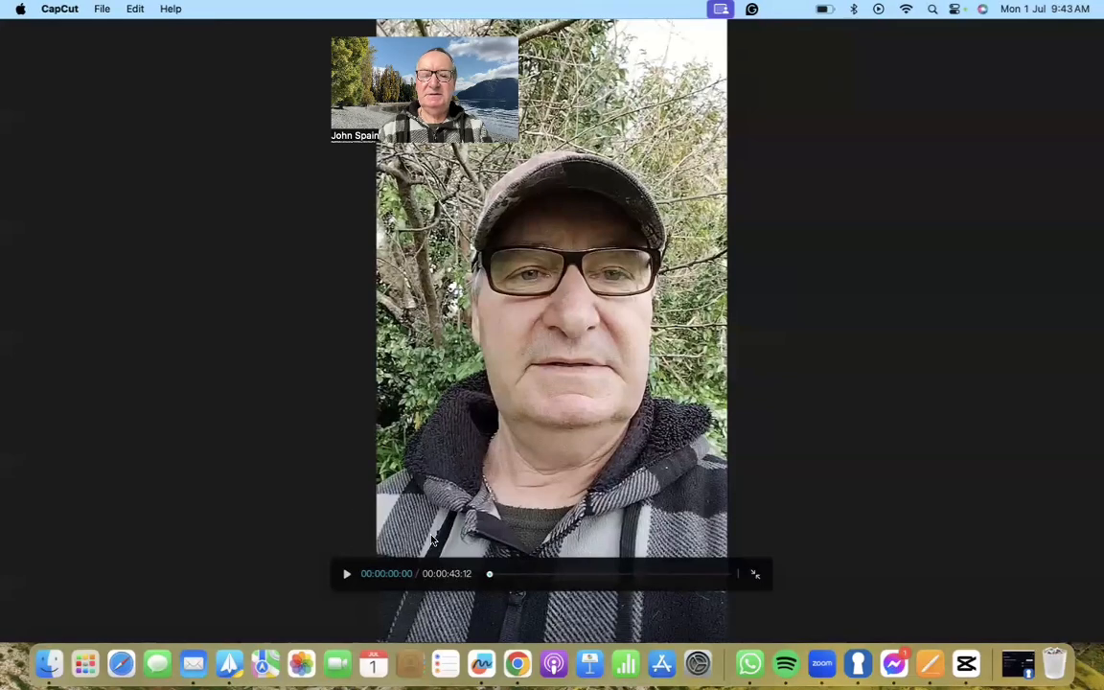
click(342, 574)
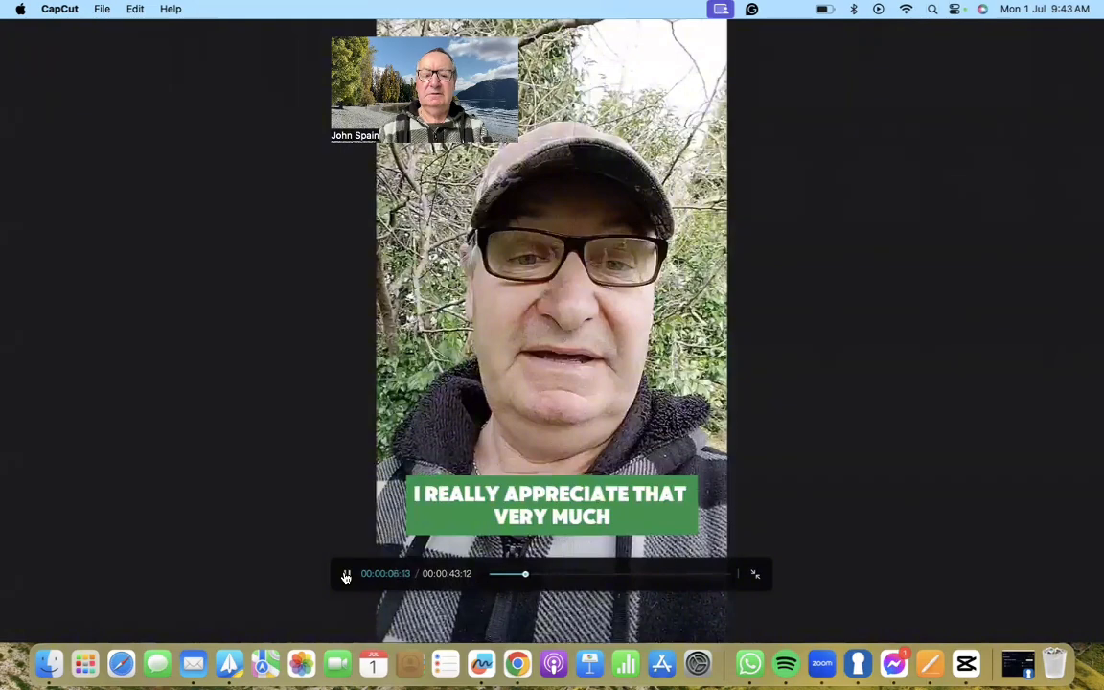
click(346, 574)
click(756, 574)
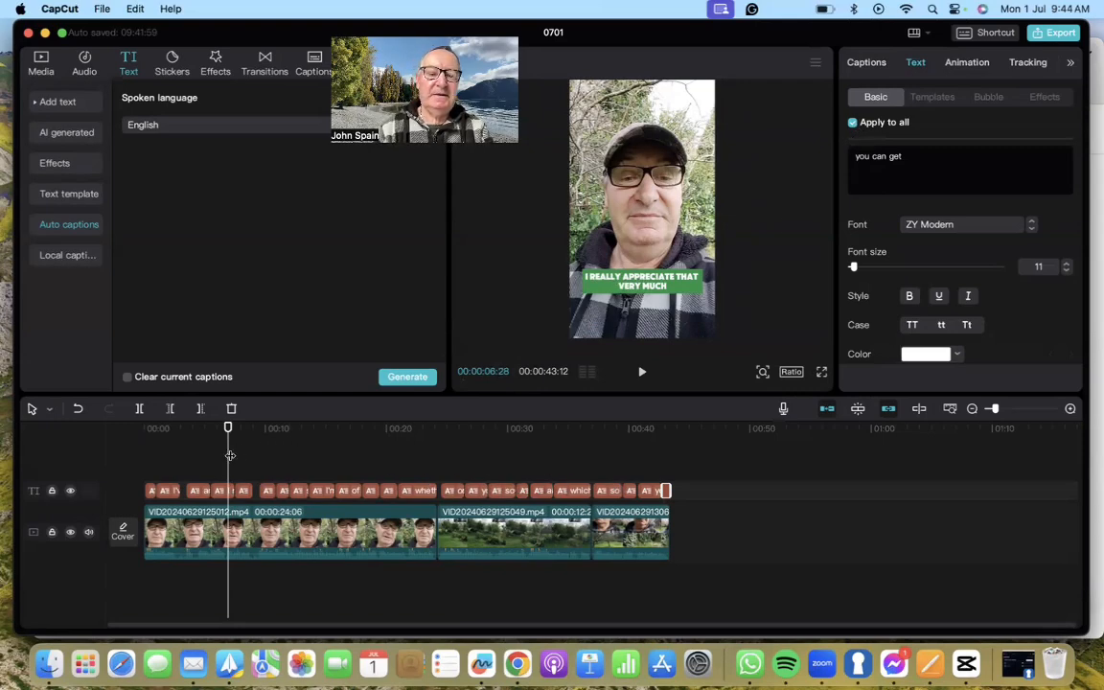
- Turn off applying changes to all captions and move "so whatever option you choose" and "just give it a go" up to just below the split-screen line
drag(226, 456, 604, 473)
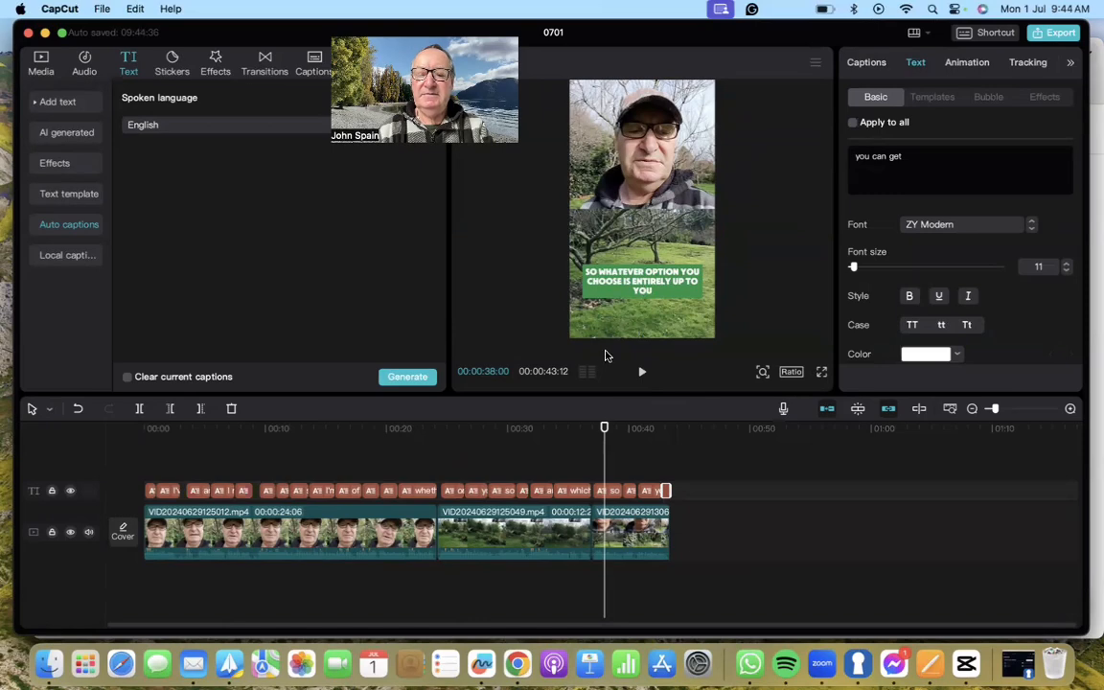
drag(641, 297, 639, 235)
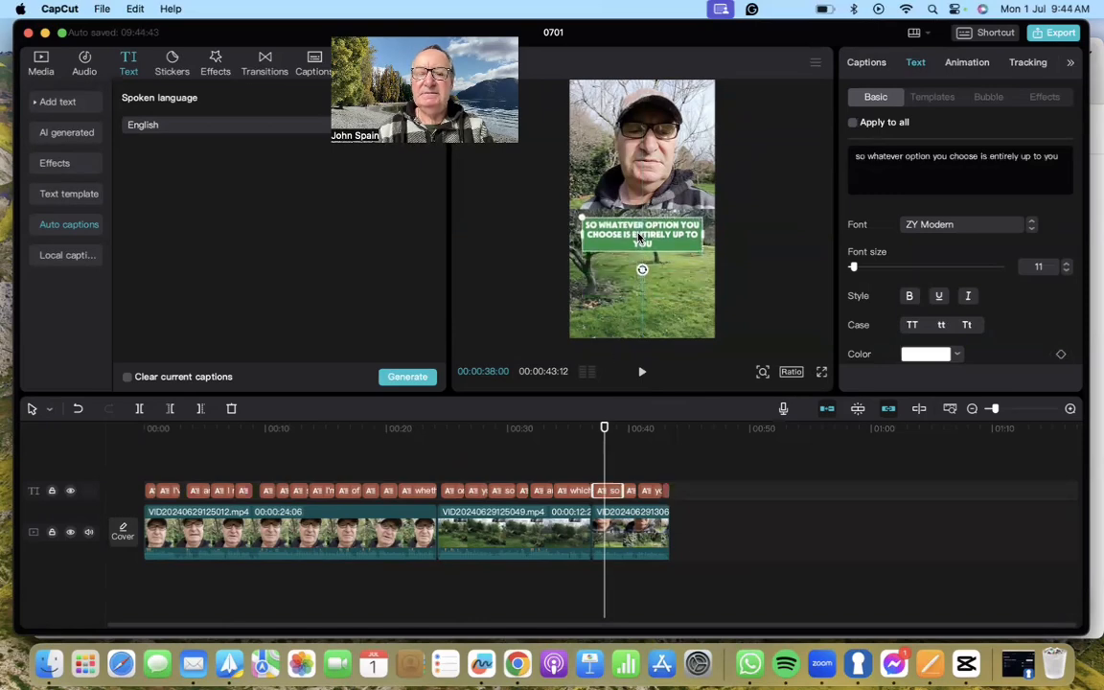
click(630, 490)
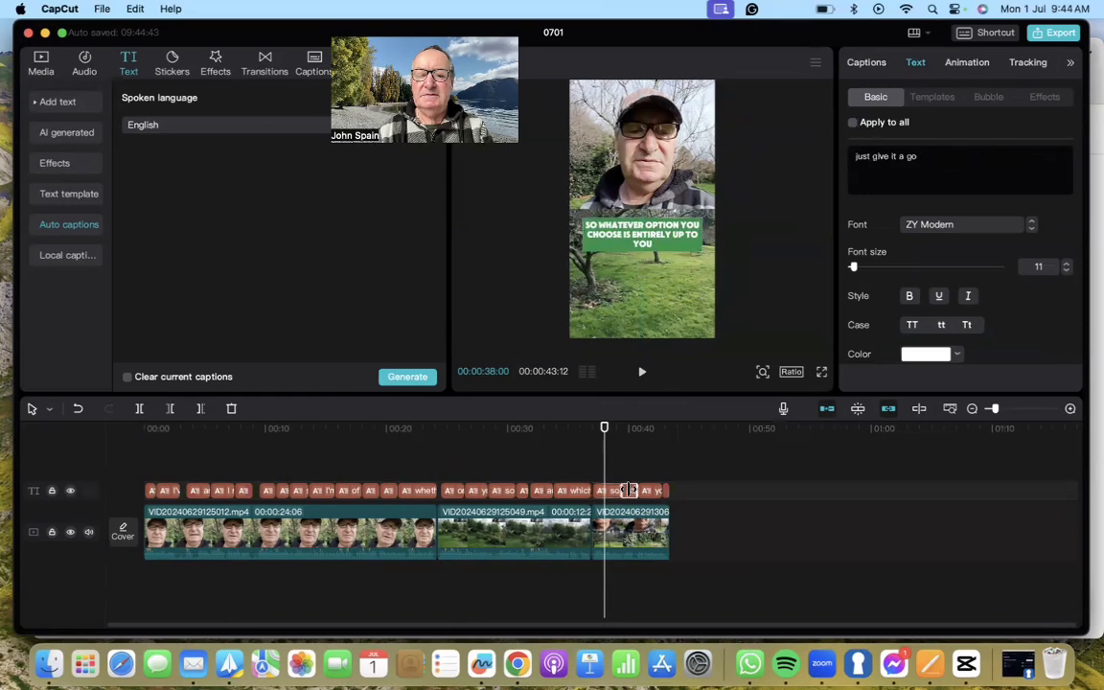
click(649, 490)
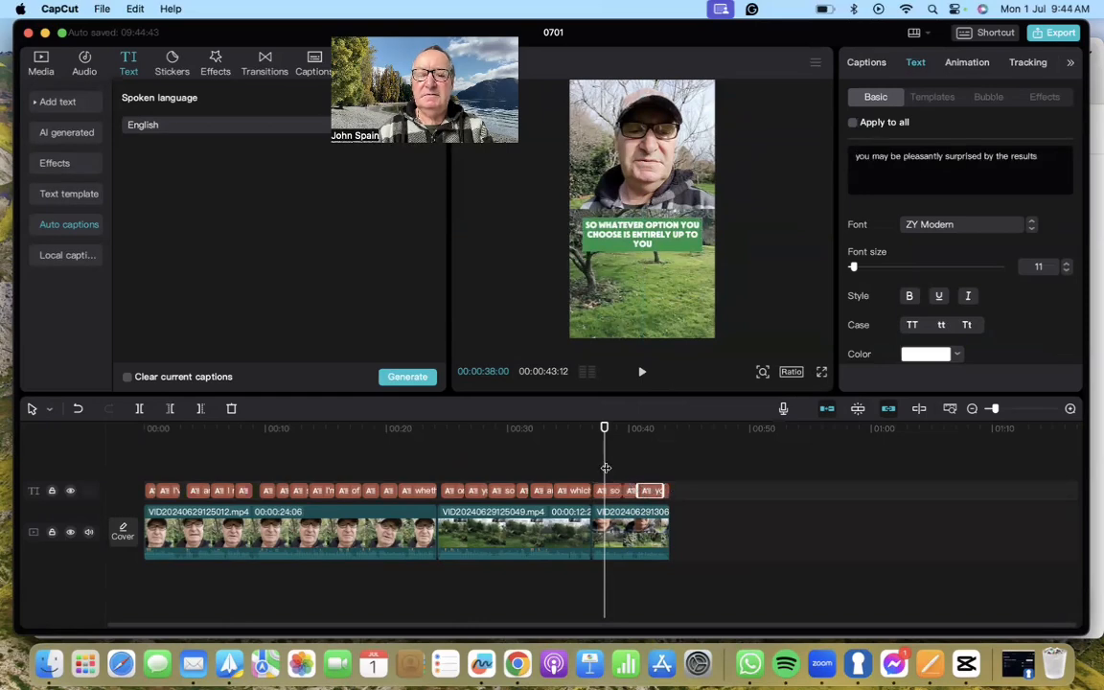
drag(604, 467, 632, 427)
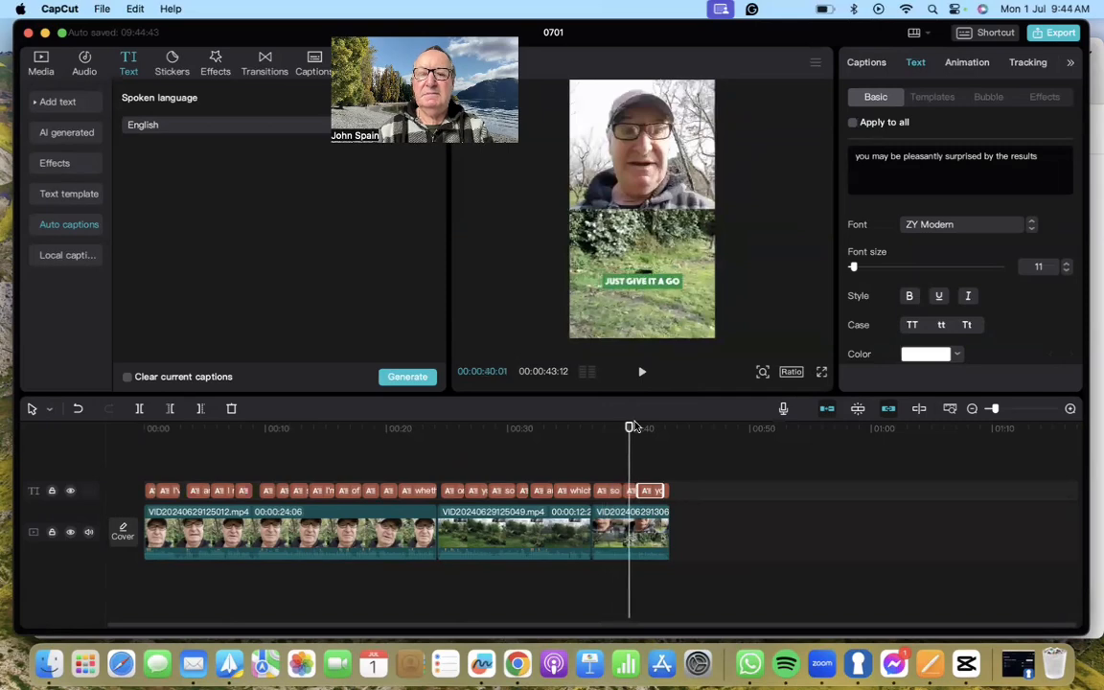
drag(650, 286, 652, 235)
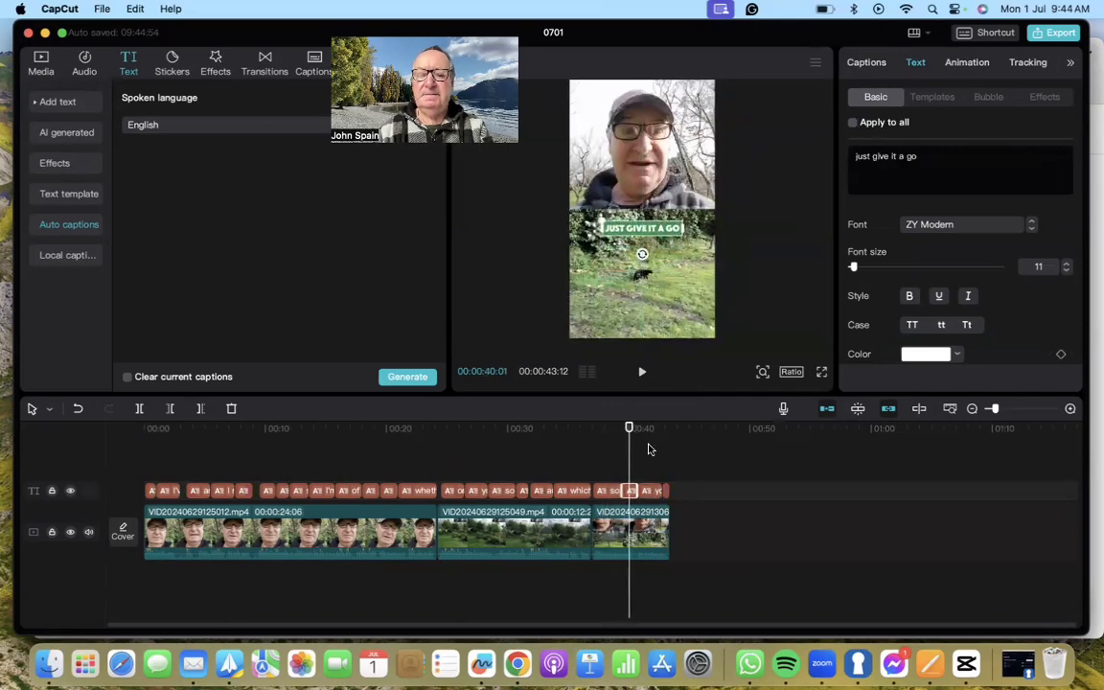
- Move the "you may be pleasantly surprised by the results" caption up to just below the split-screen dividing line
click(652, 491)
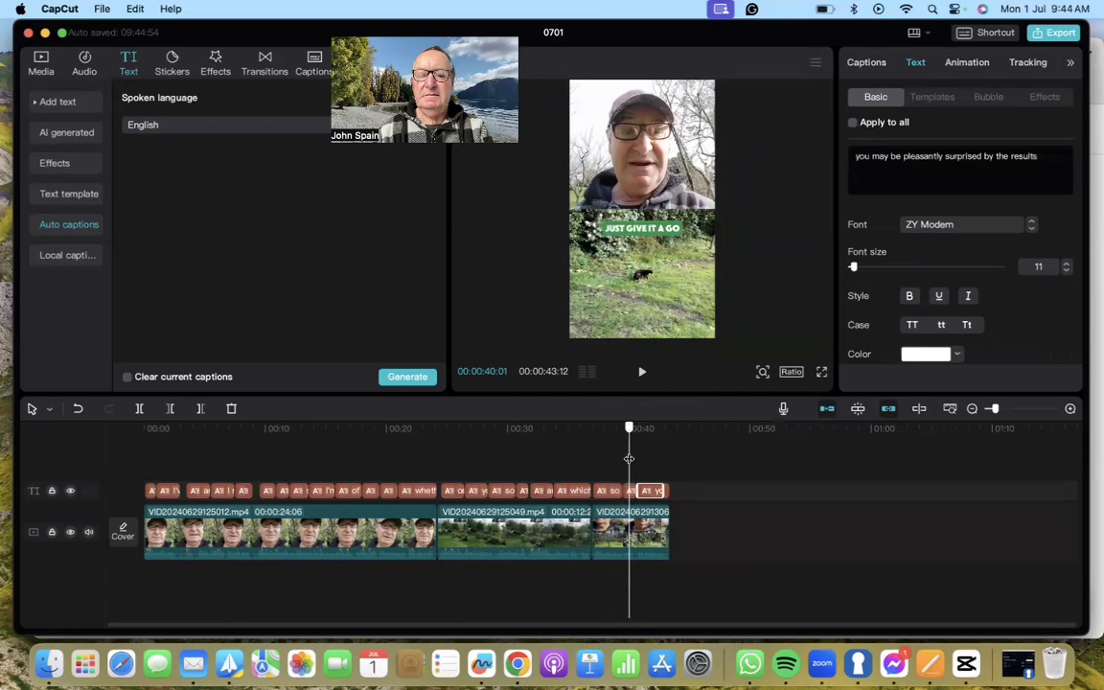
click(646, 459)
drag(646, 459, 648, 460)
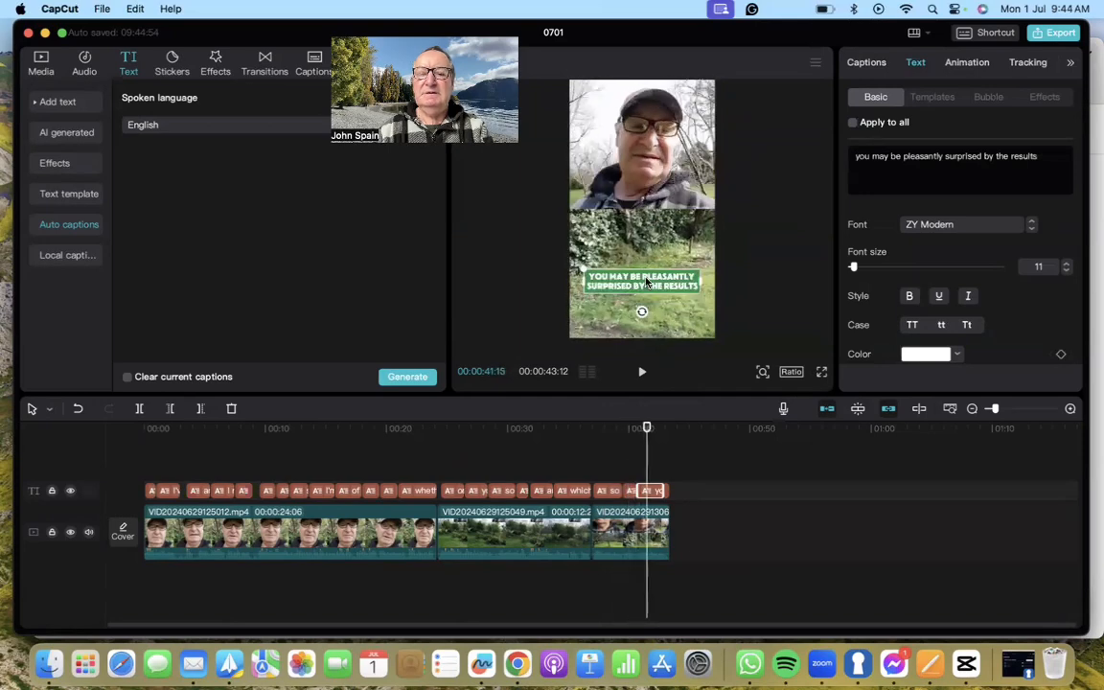
click(645, 237)
click(644, 276)
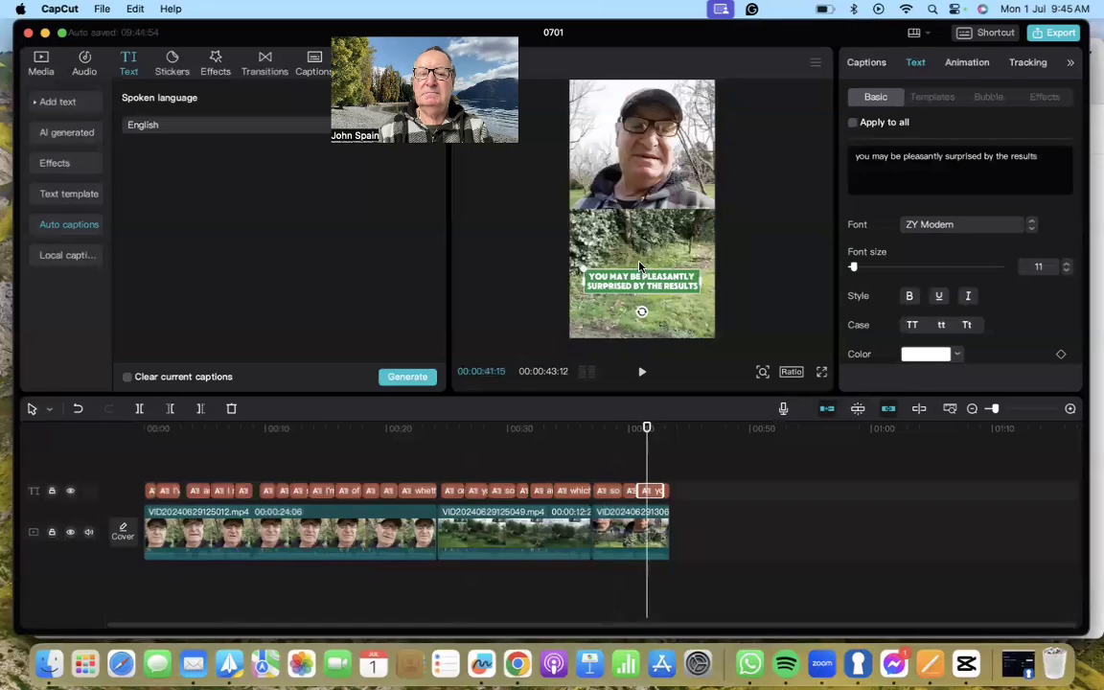
drag(641, 288, 641, 230)
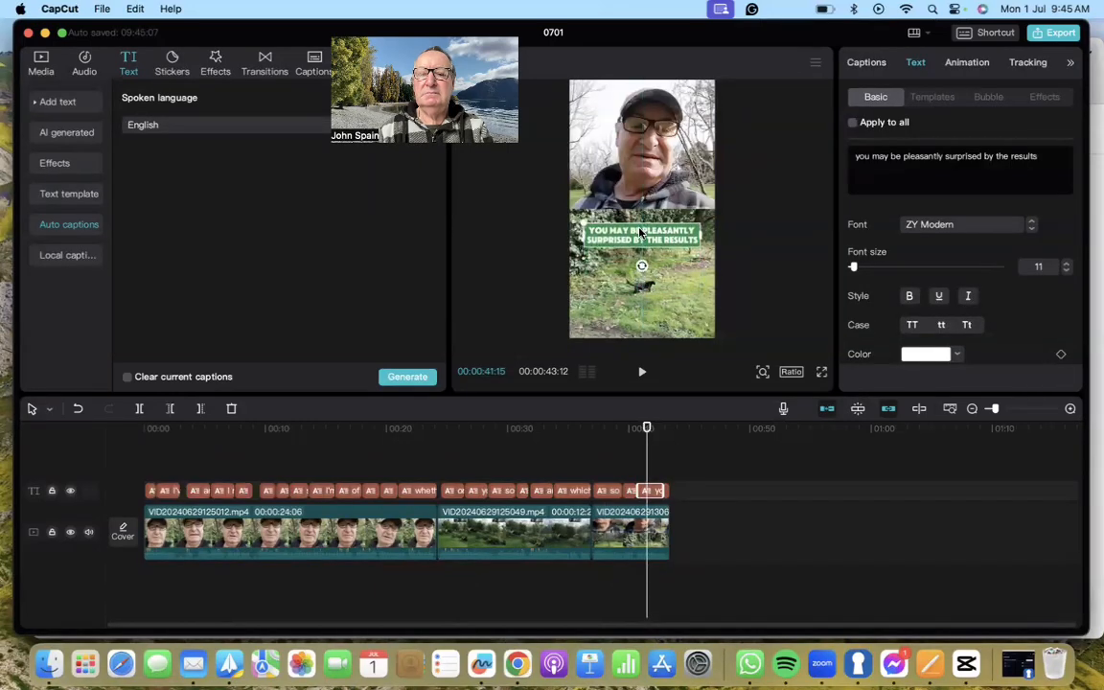
- Move the final "you can get" caption up to just below the split-screen dividing line
click(669, 495)
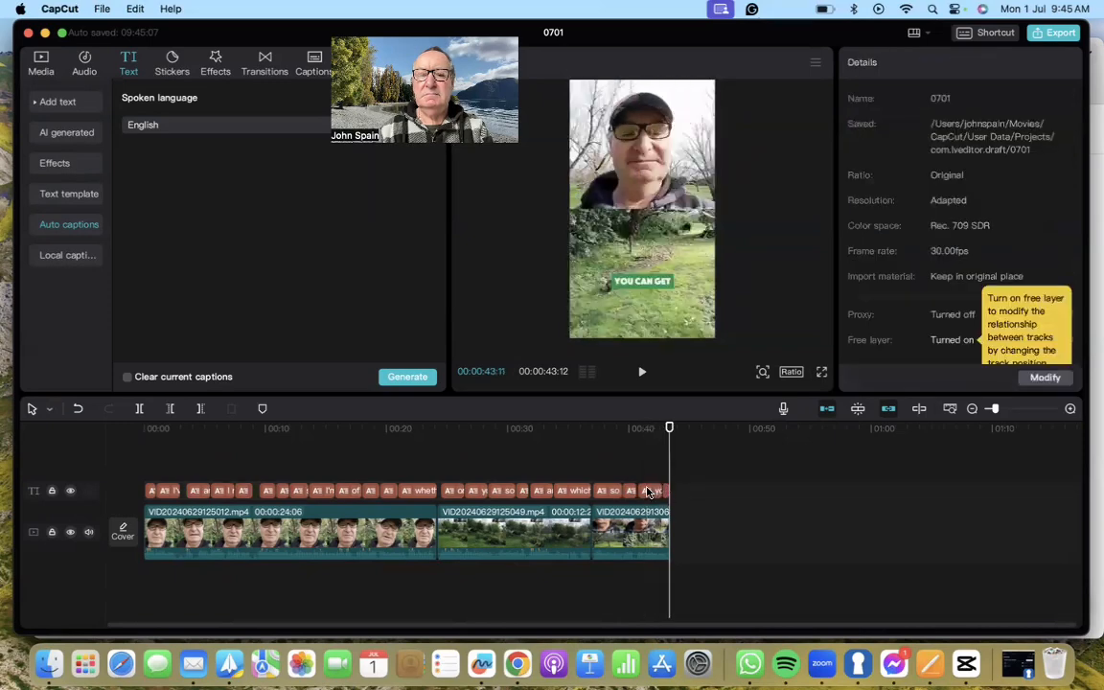
click(649, 282)
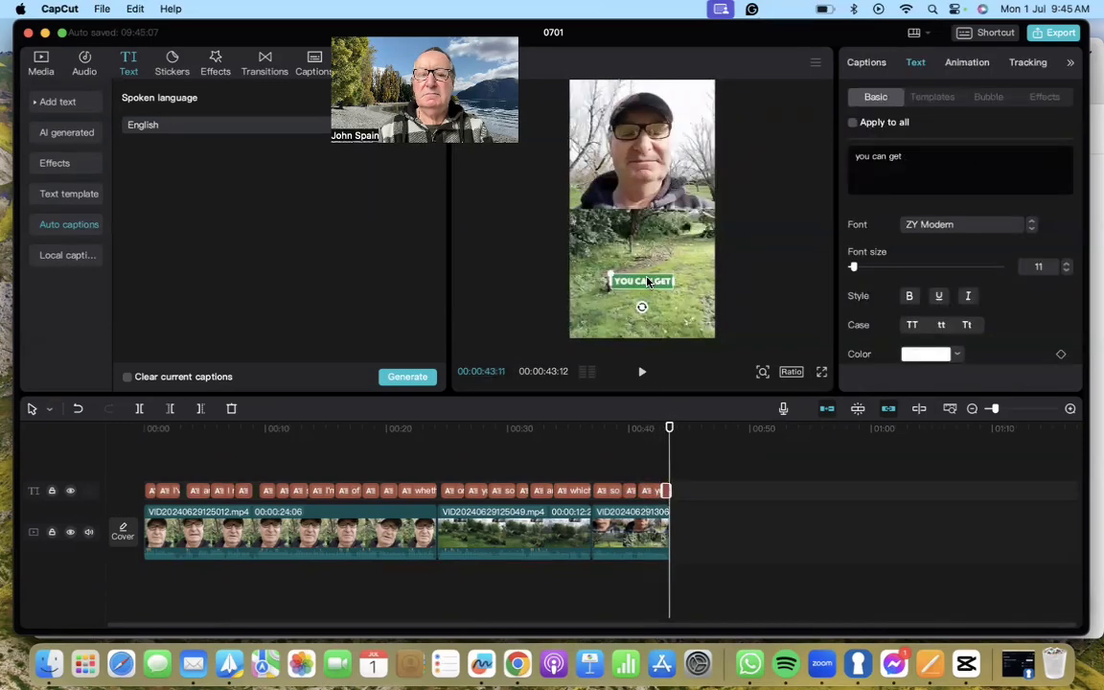
click(643, 268)
click(639, 281)
drag(639, 279, 639, 227)
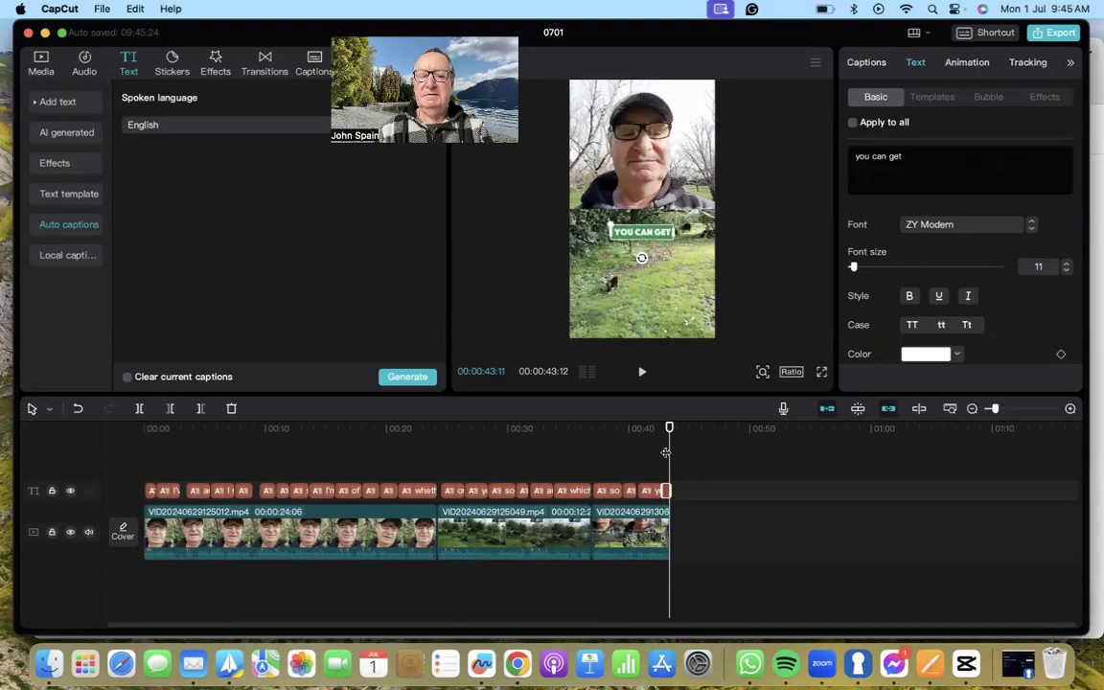
- Play the video from 00:00:36:00 to the end to check the repositioned captions in the last clip
drag(668, 453, 580, 453)
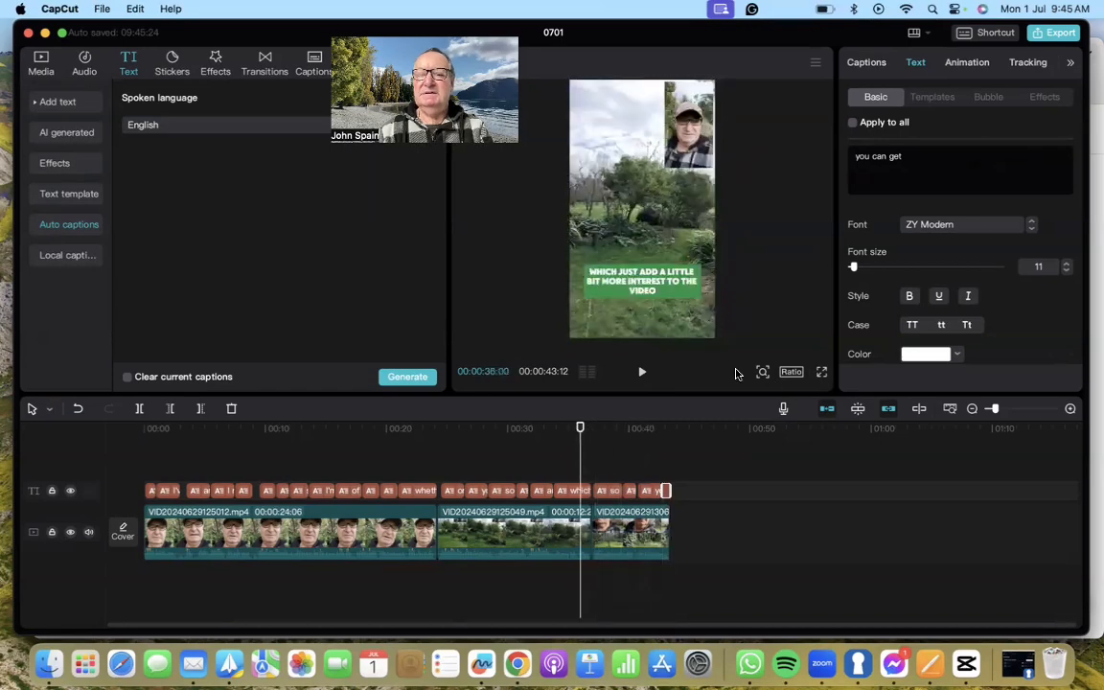
click(640, 372)
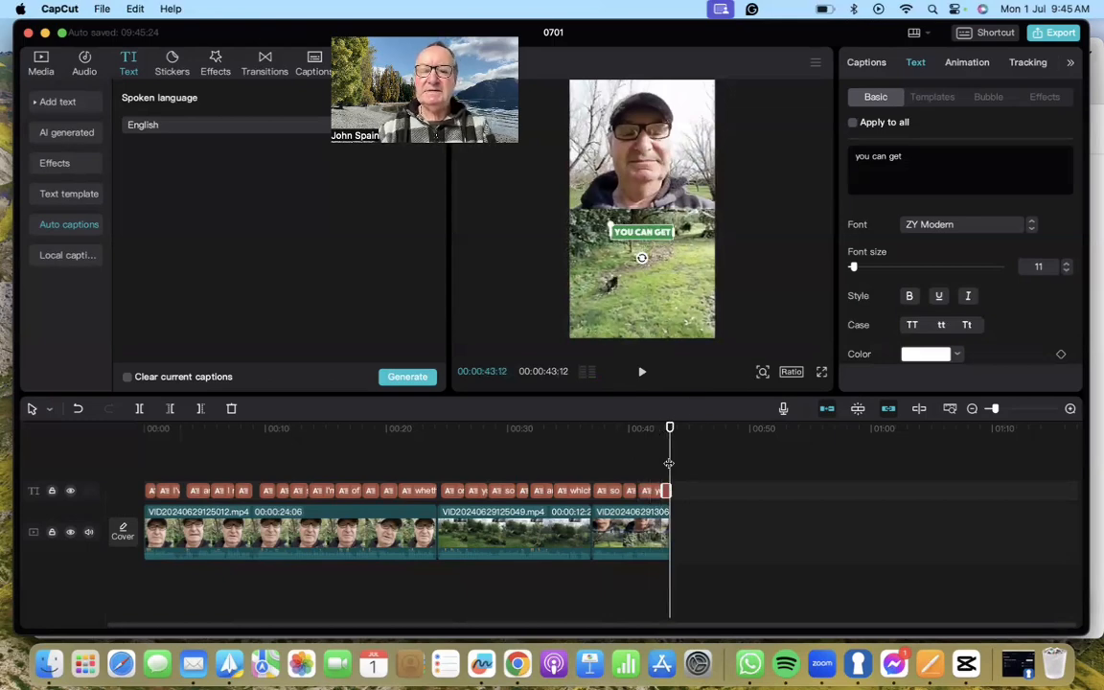
- Set the background colour of the "you can get" caption to yellow FFDE00
drag(670, 464, 642, 467)
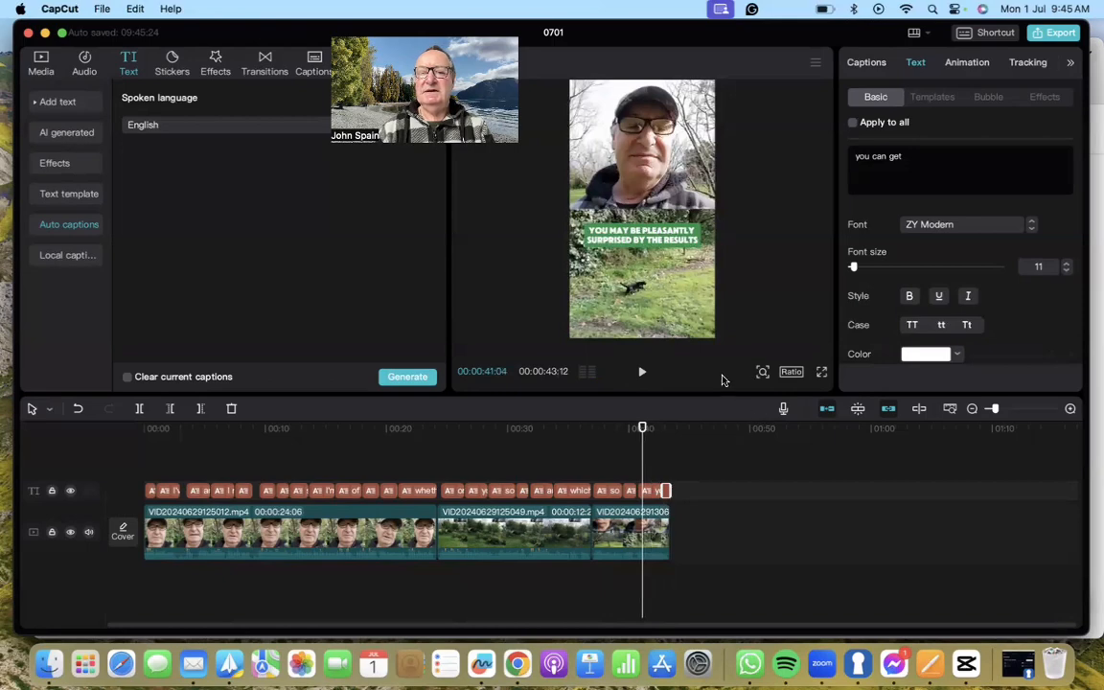
scroll(944, 278, down, 10)
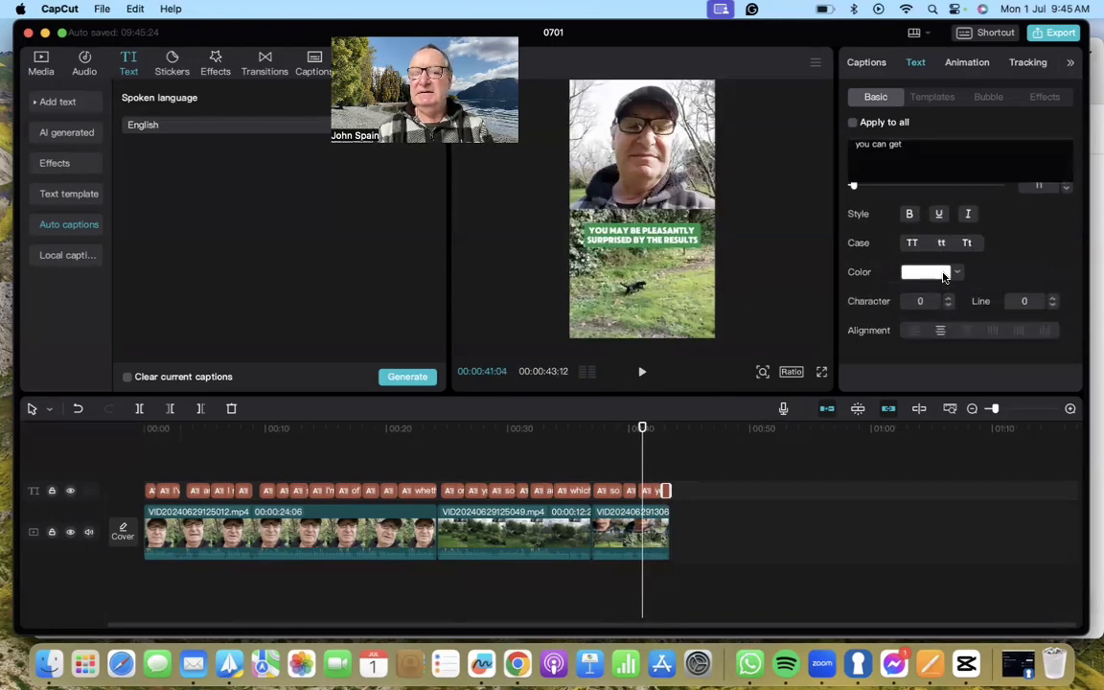
scroll(944, 278, down, 8)
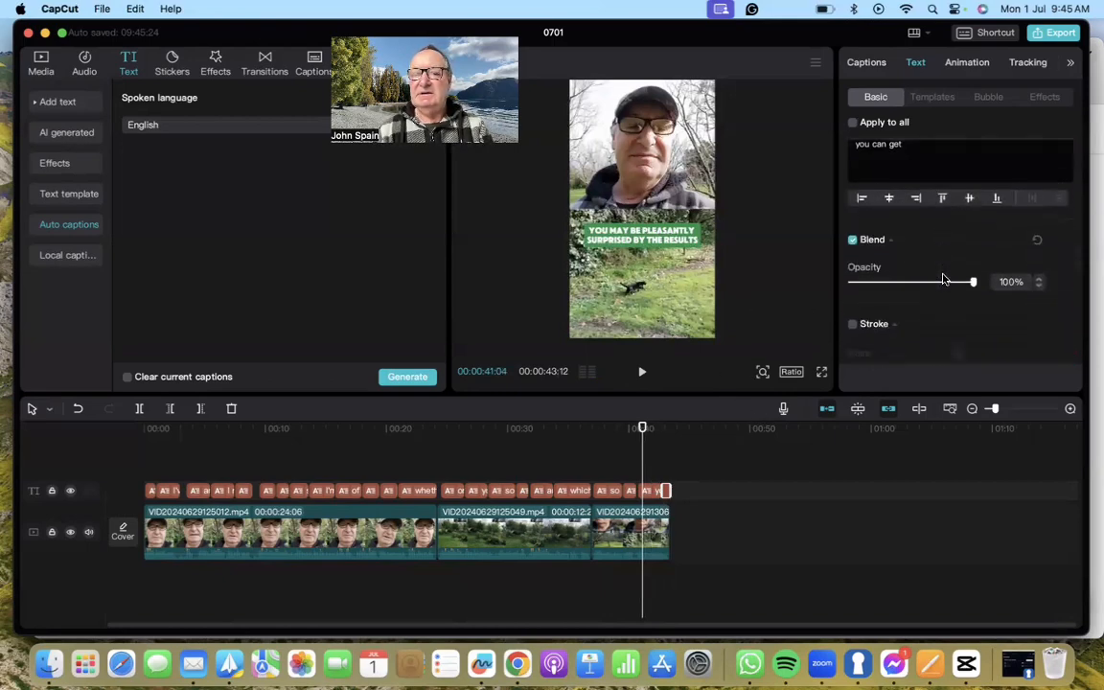
scroll(944, 279, down, 3)
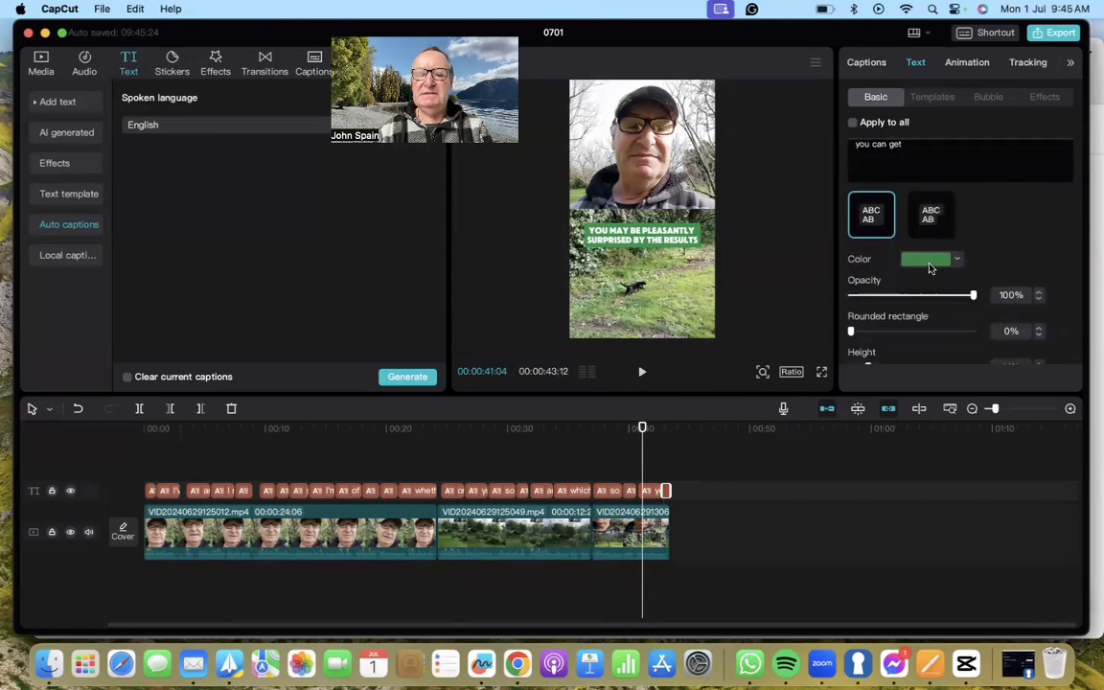
click(927, 261)
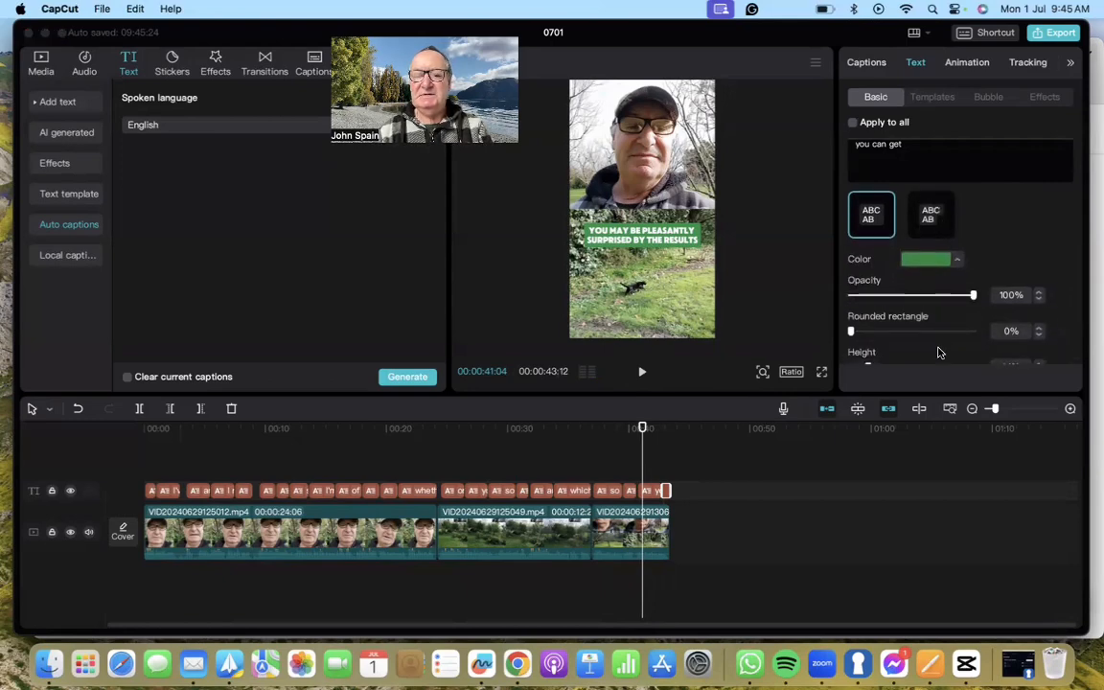
click(959, 469)
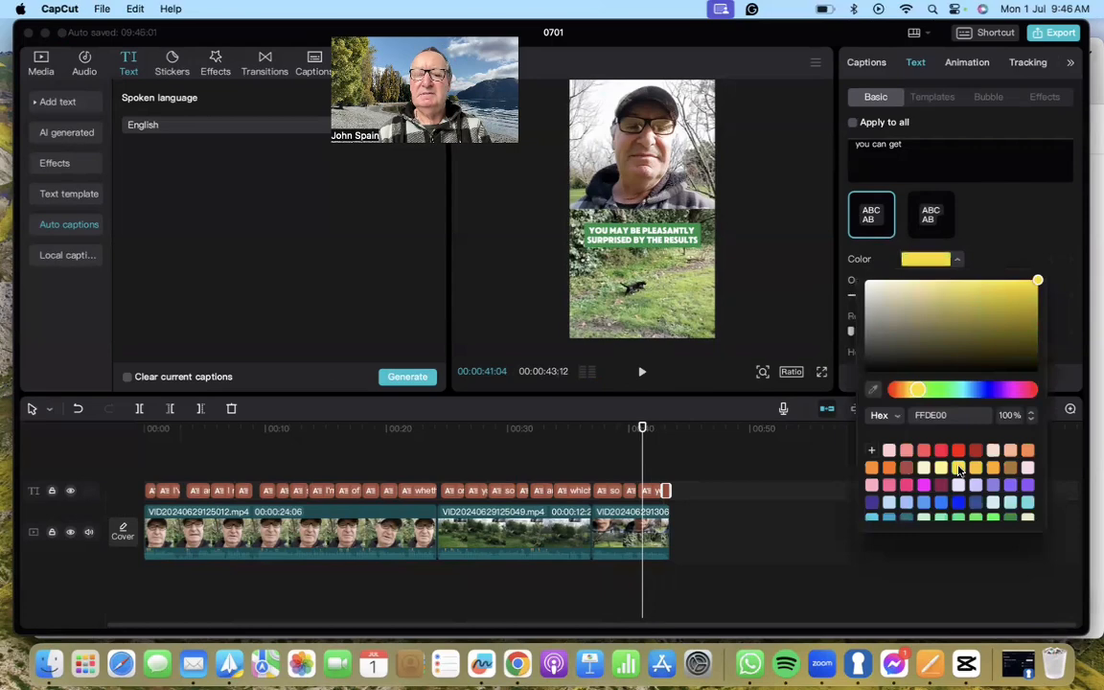
- Set the background colour of the "you may be pleasantly surprised by the results" caption to orange FF8920
click(654, 491)
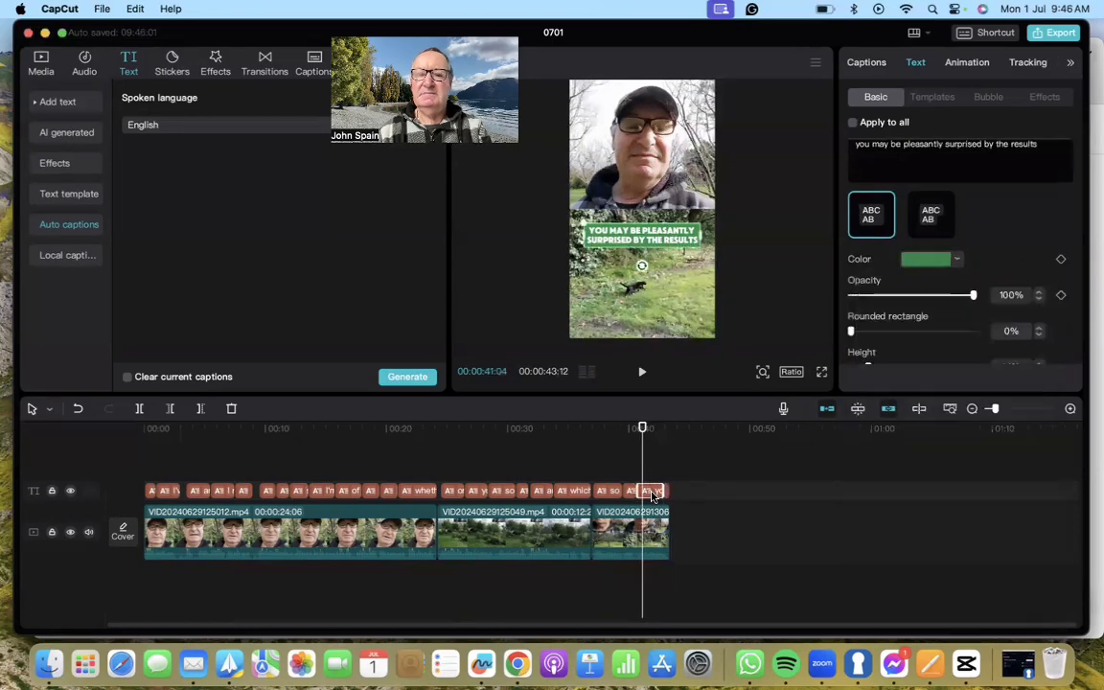
click(927, 260)
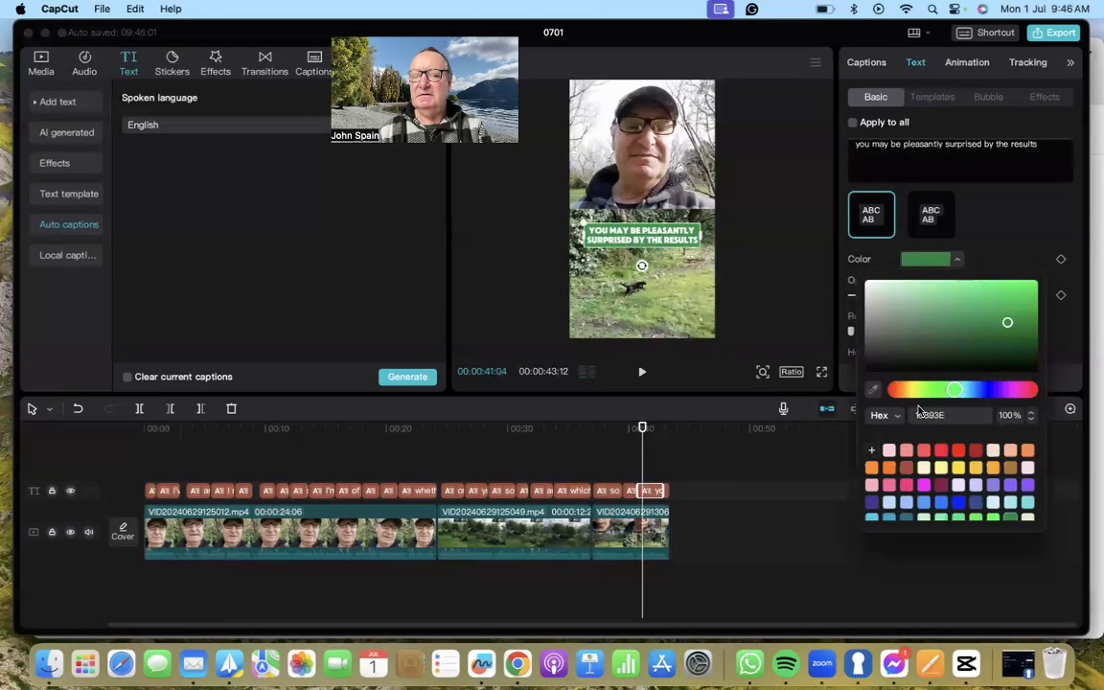
click(959, 470)
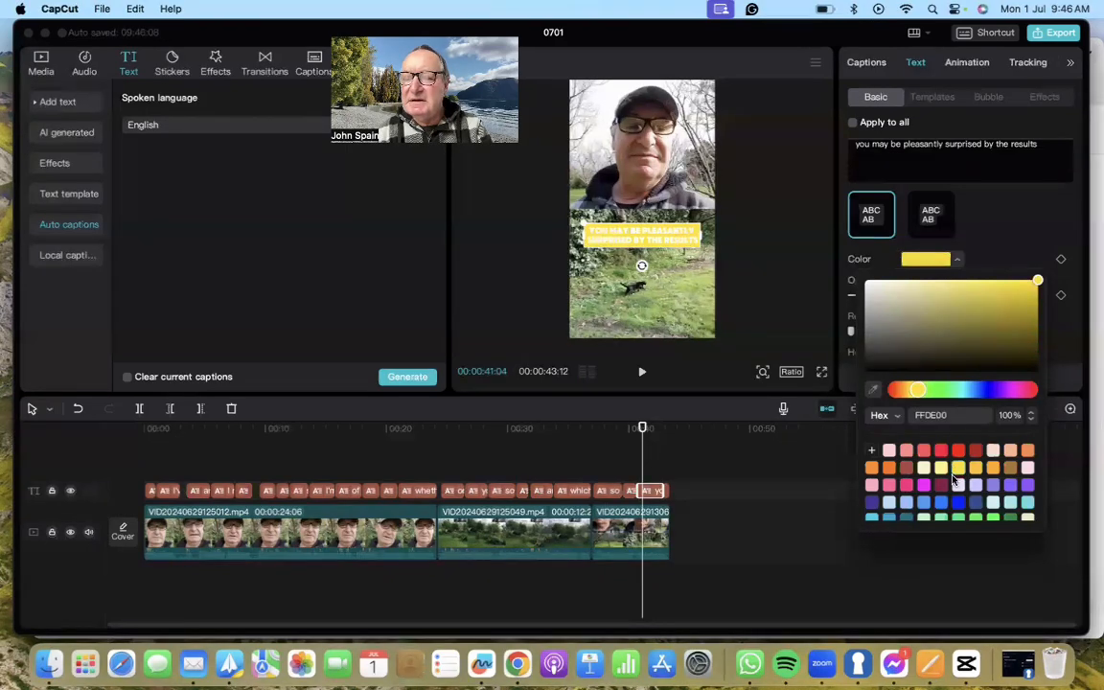
click(872, 468)
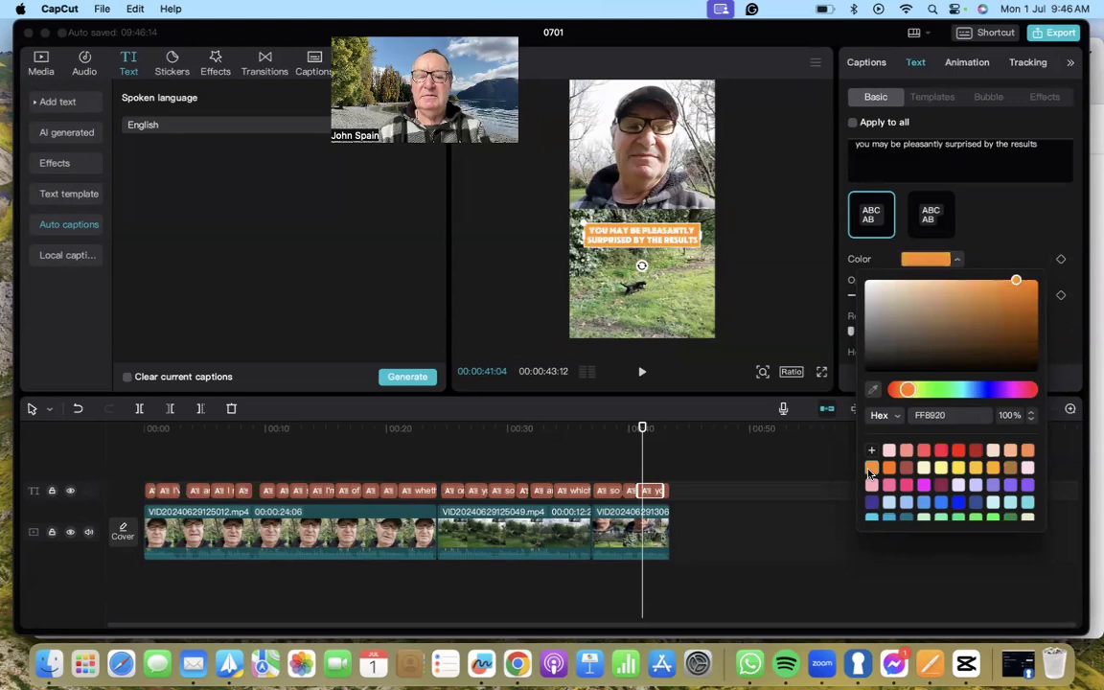
- Set the background colour of the final "you can get" caption to orange FF8920
click(667, 492)
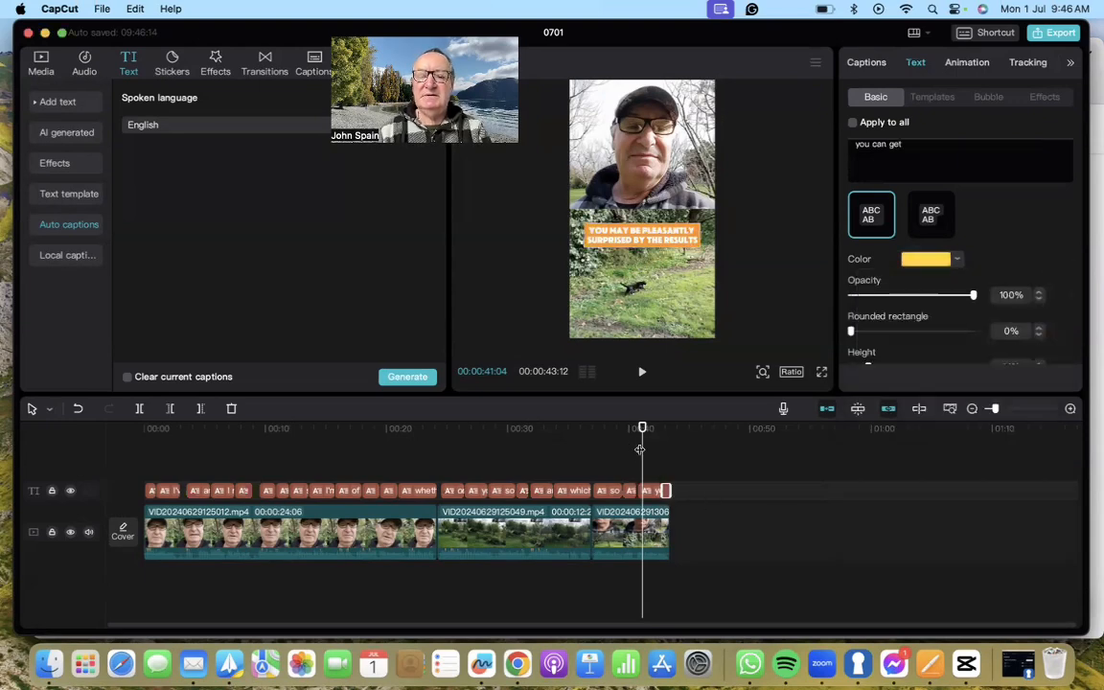
drag(642, 448, 666, 451)
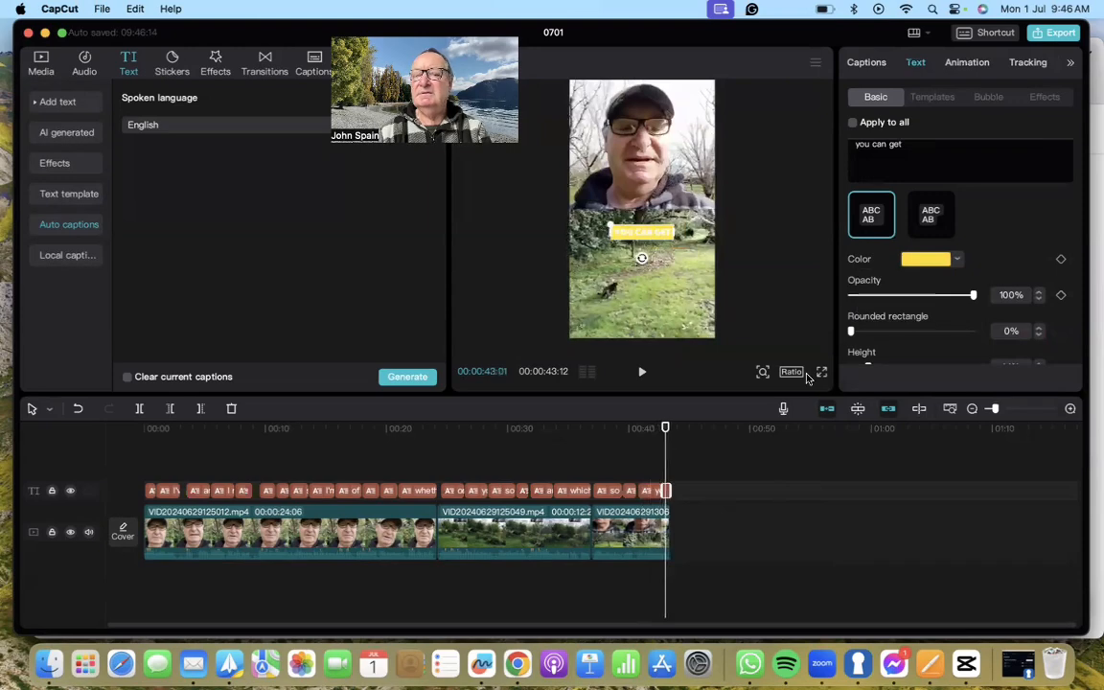
click(925, 256)
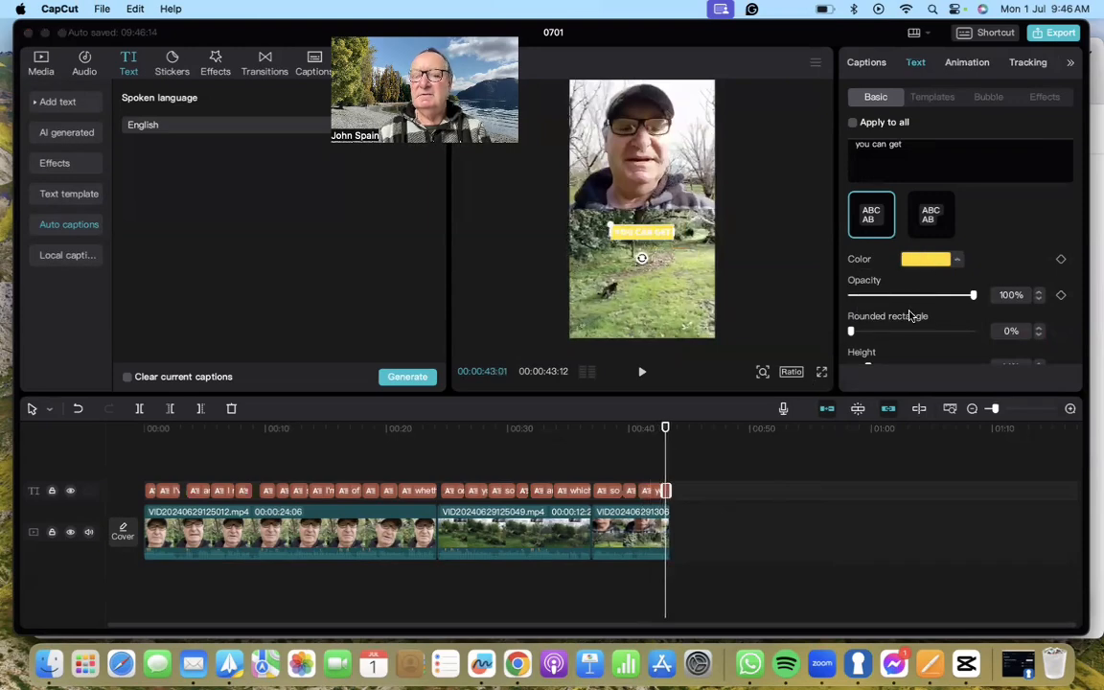
click(872, 470)
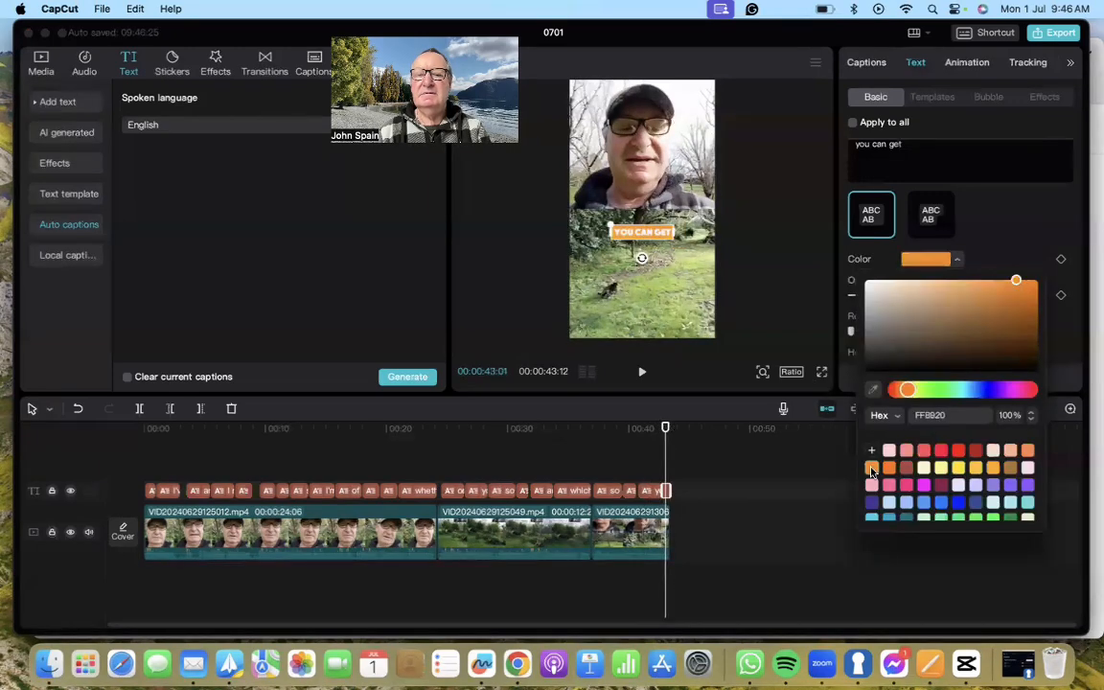
- Add a default text at the video's start reading "Simple Reels that anyone can do...!" on two lines and place it above the speaker's head
drag(667, 462, 144, 471)
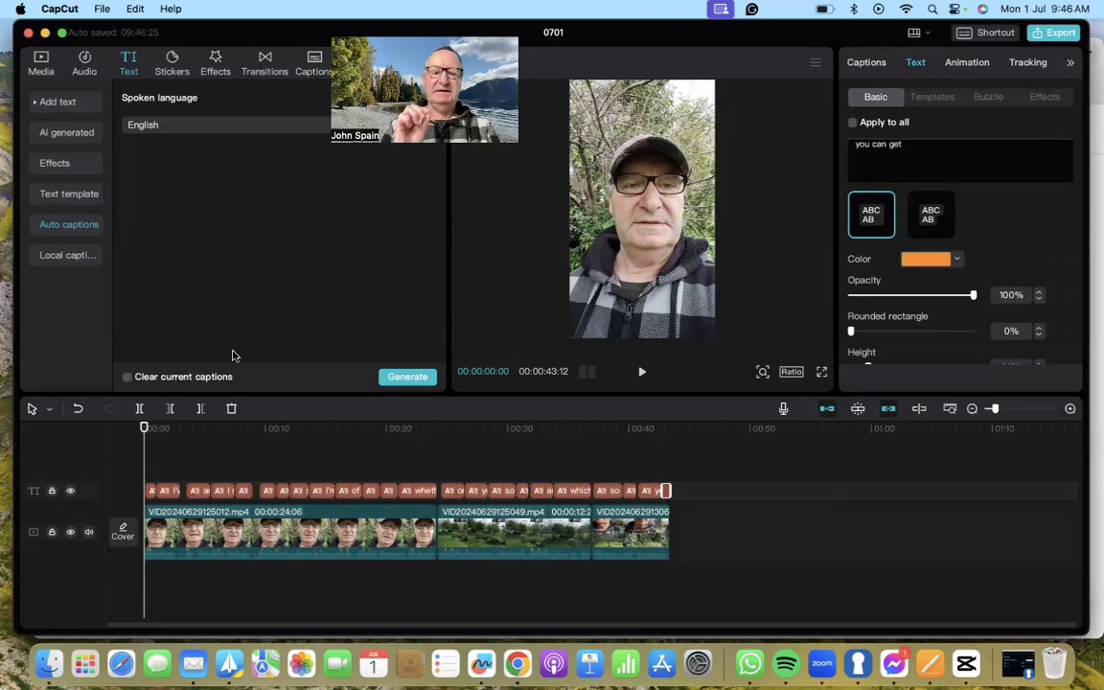
click(50, 103)
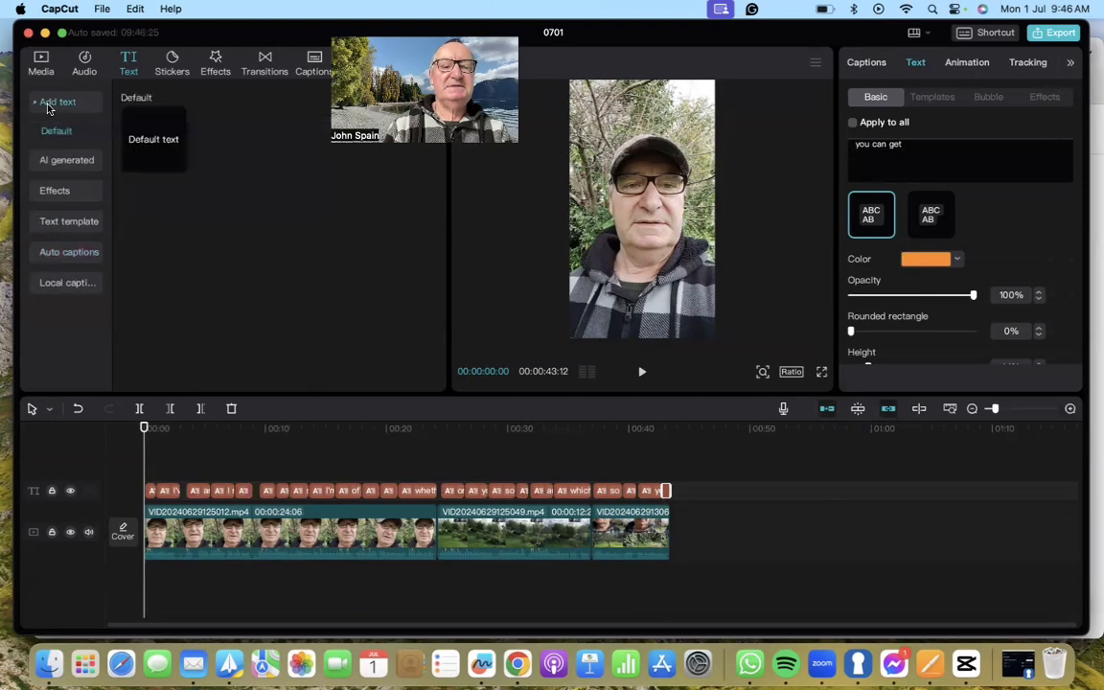
click(174, 163)
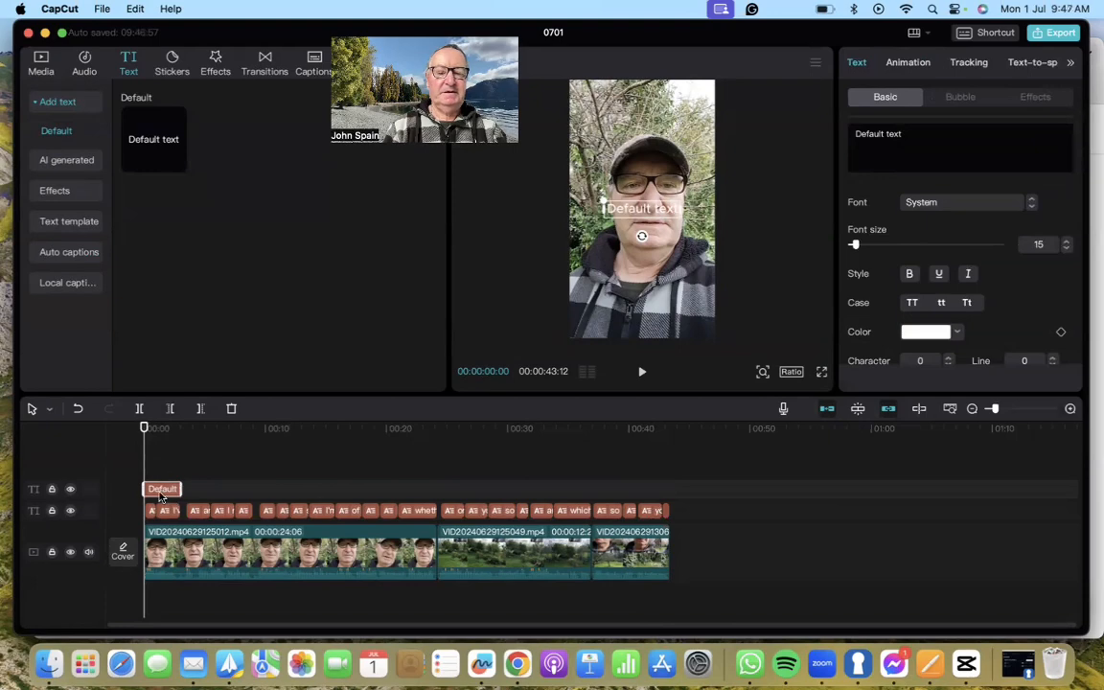
click(148, 465)
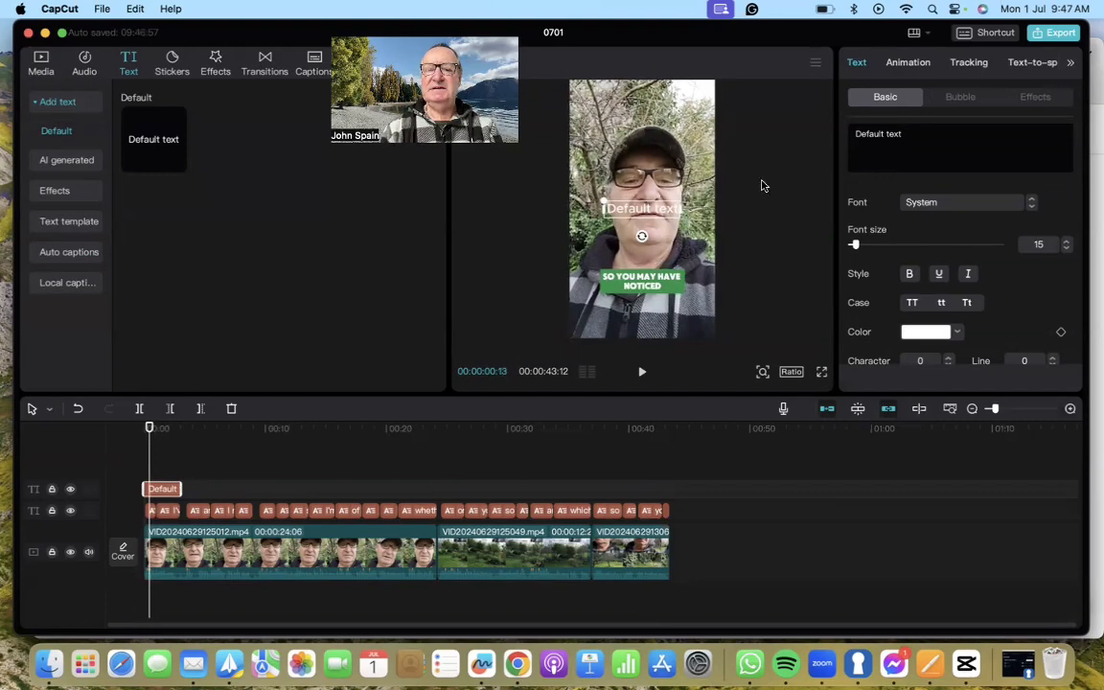
drag(644, 213, 646, 116)
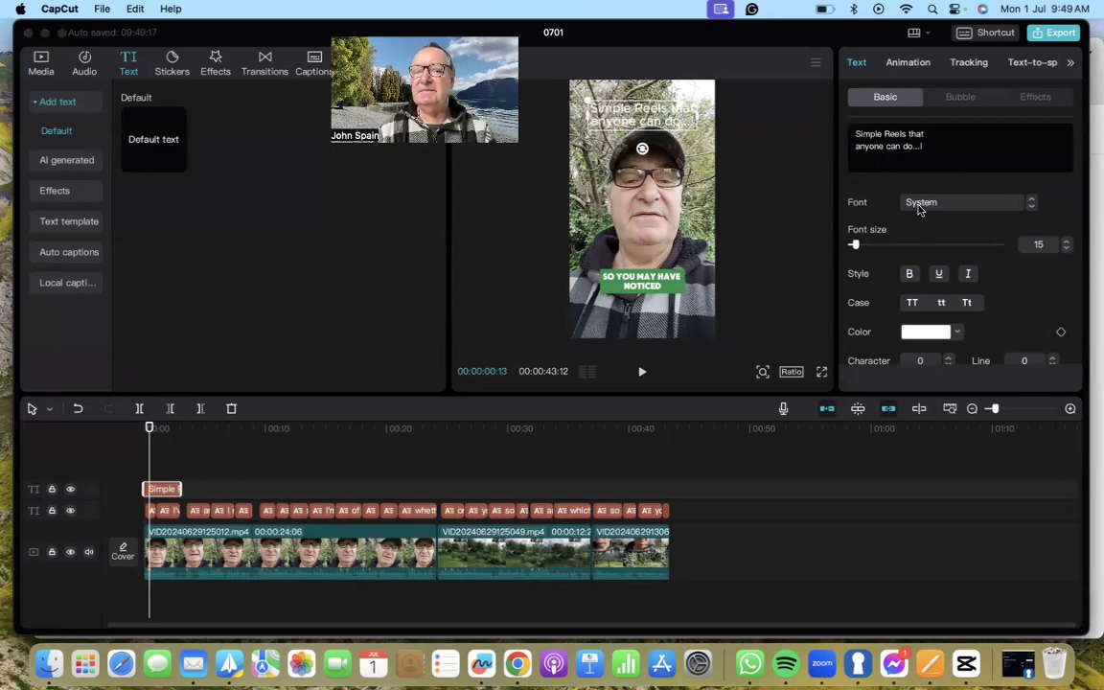
- Set the opening title's font to ZY Trend and apply the preset style with black text on a white background
click(962, 202)
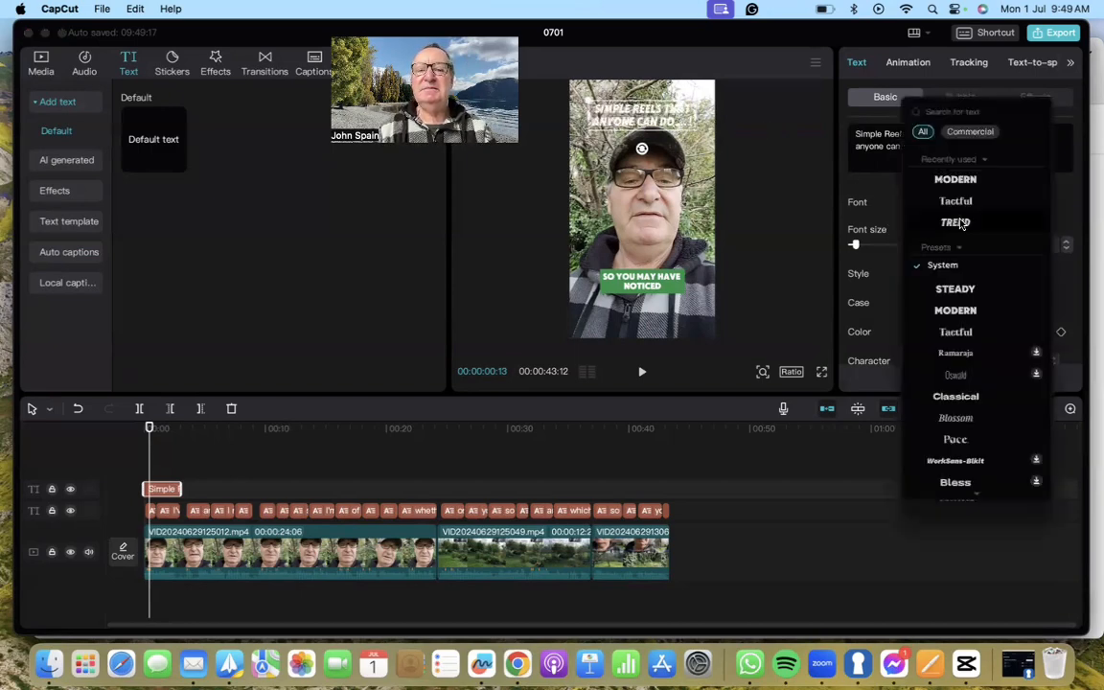
click(950, 221)
scroll(916, 237, down, 5)
scroll(940, 225, down, 2)
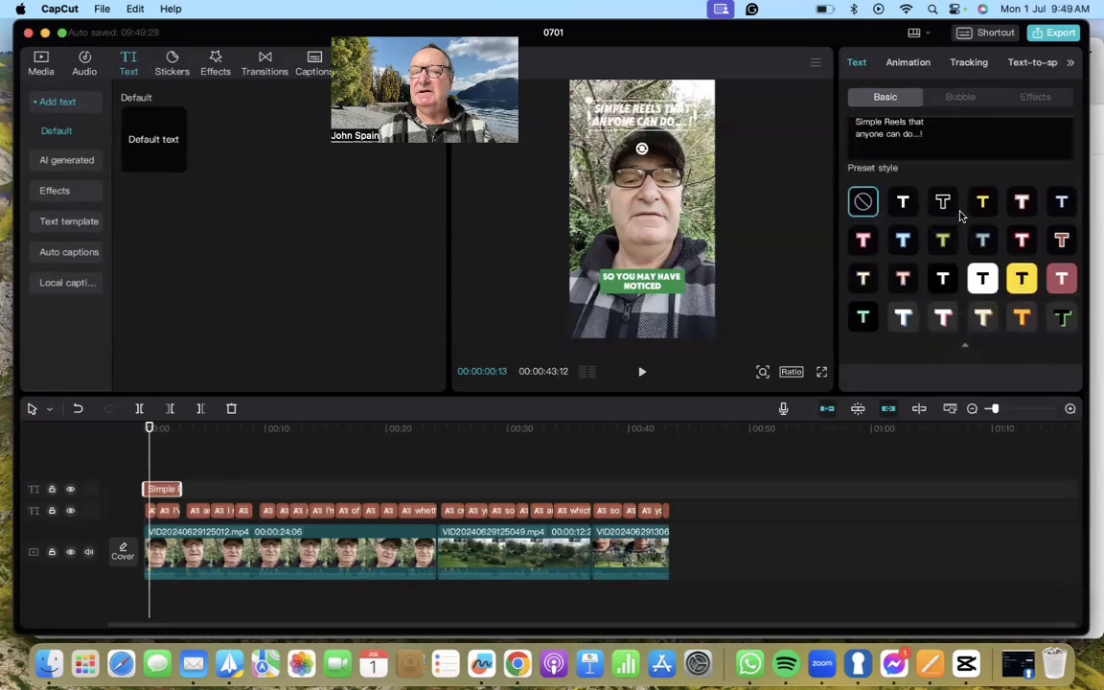
click(982, 201)
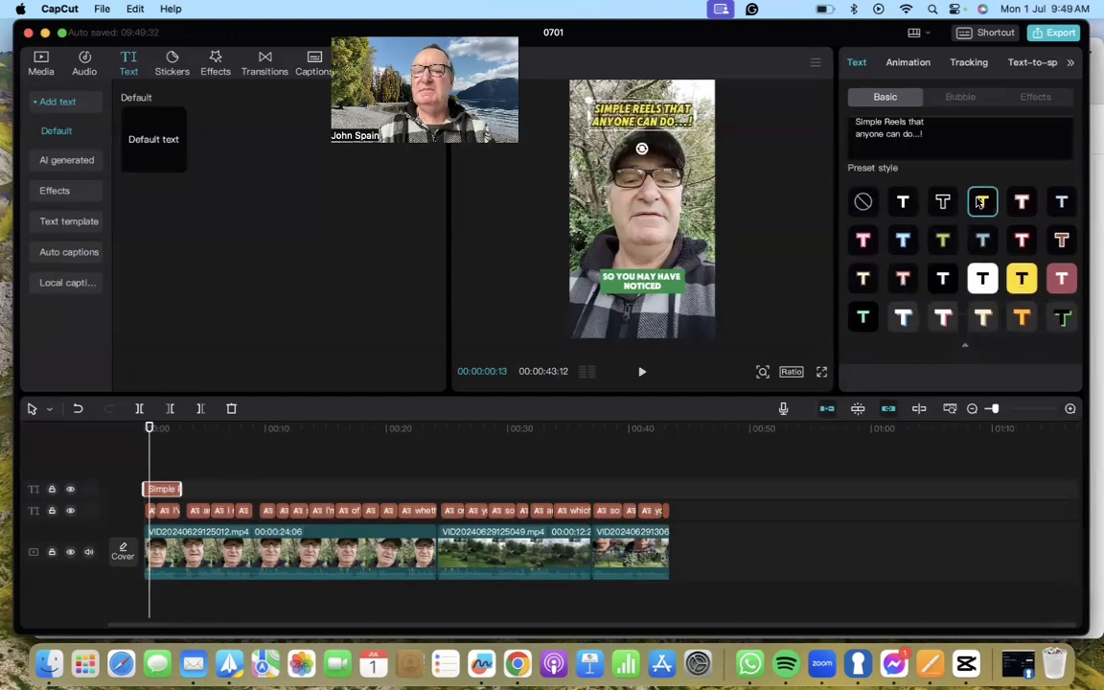
click(983, 279)
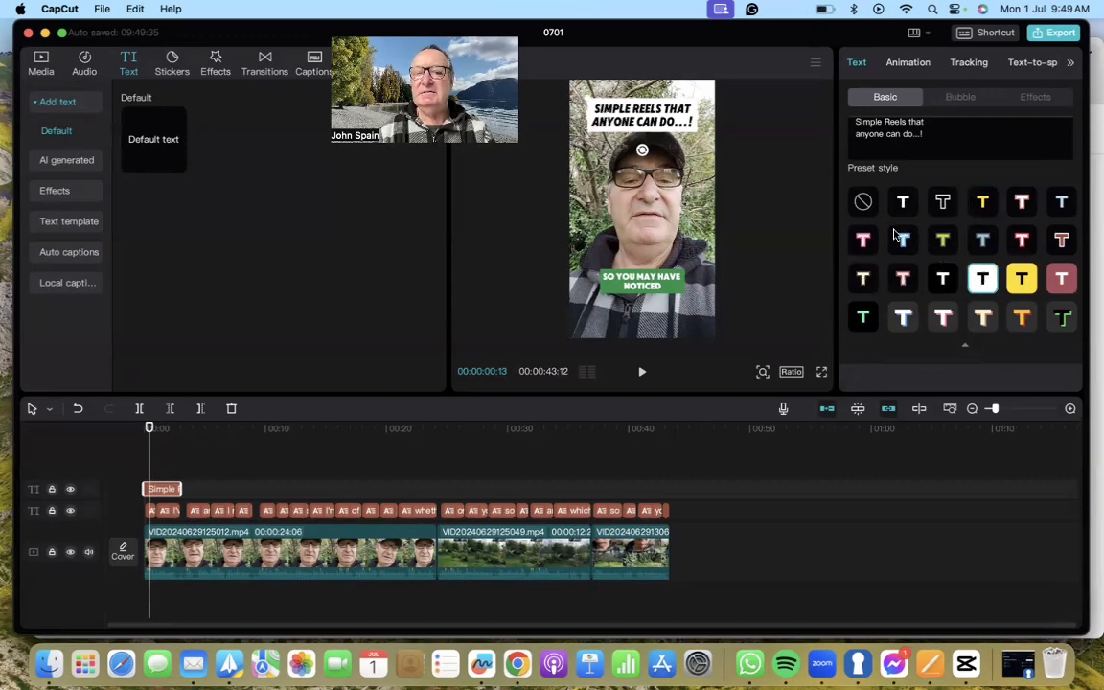
- Set the opening title's background colour to orange FFA800
scroll(901, 235, down, 4)
scroll(894, 237, down, 6)
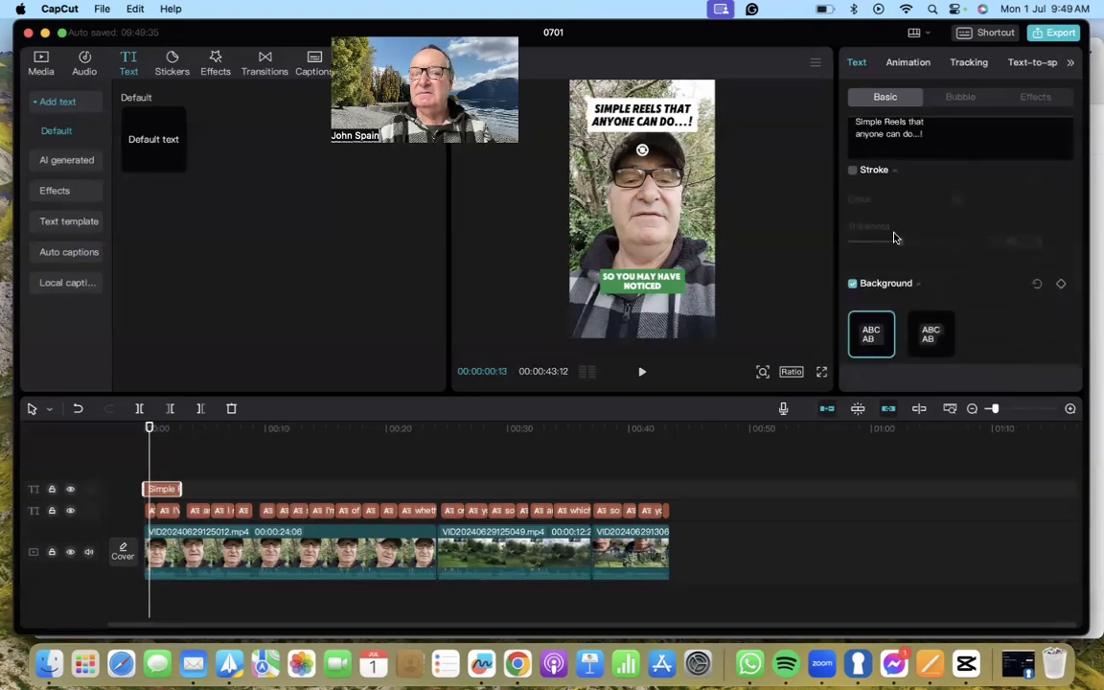
scroll(894, 236, up, 3)
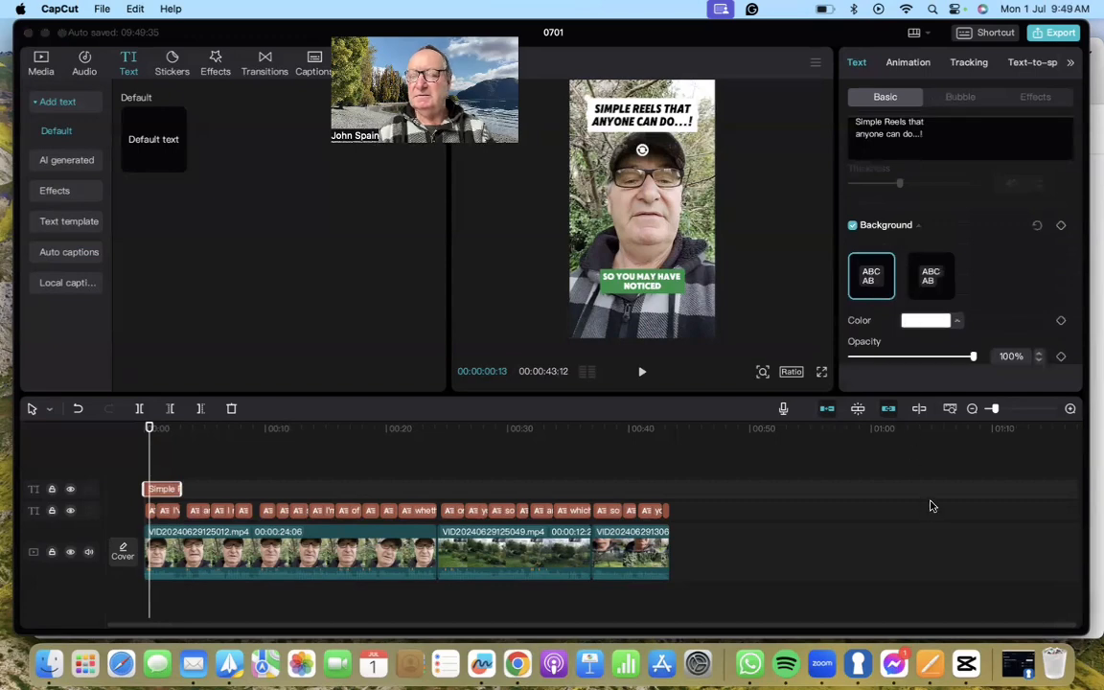
click(994, 535)
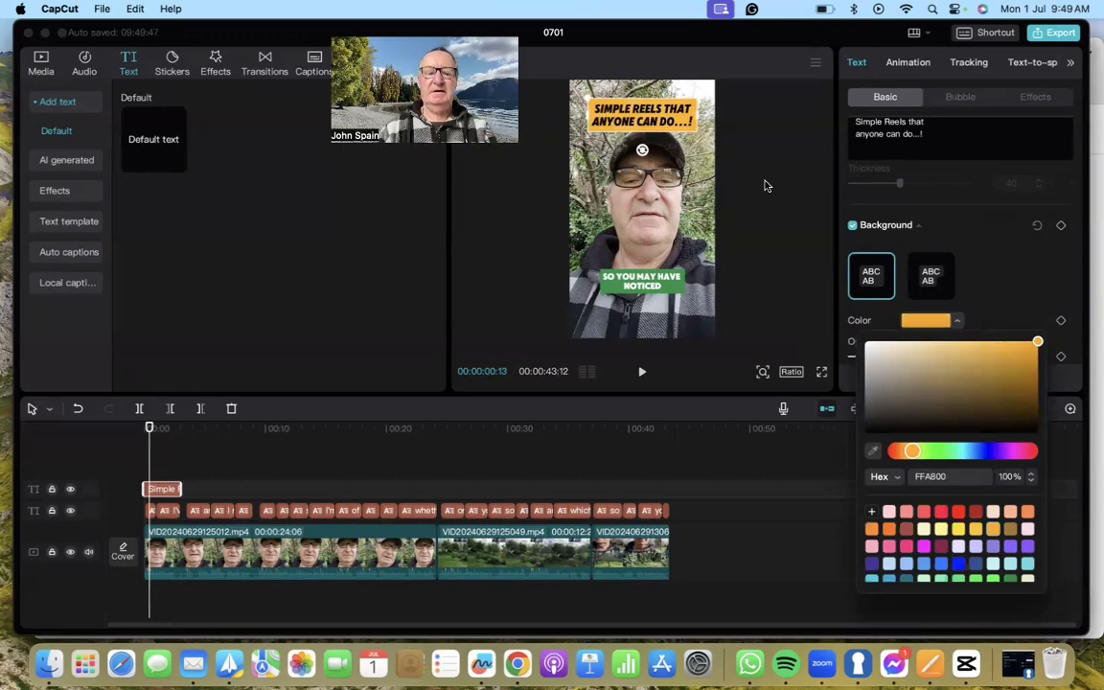
- Play the first seconds of the video from 00:00:00:00 to check the opening title
click(144, 436)
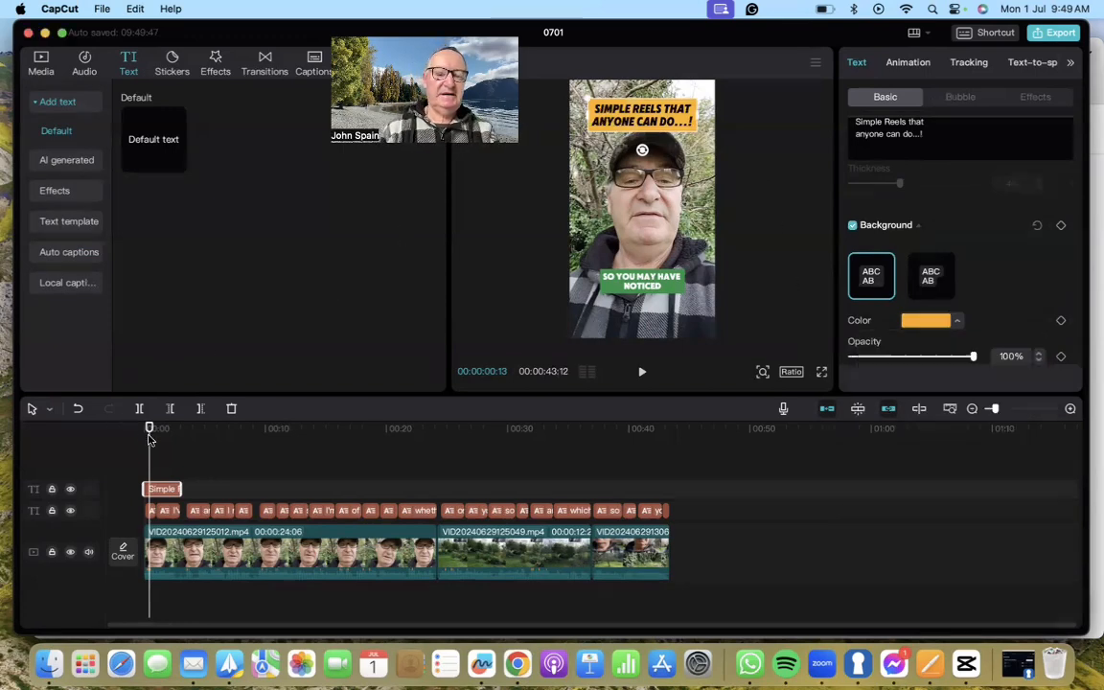
click(143, 430)
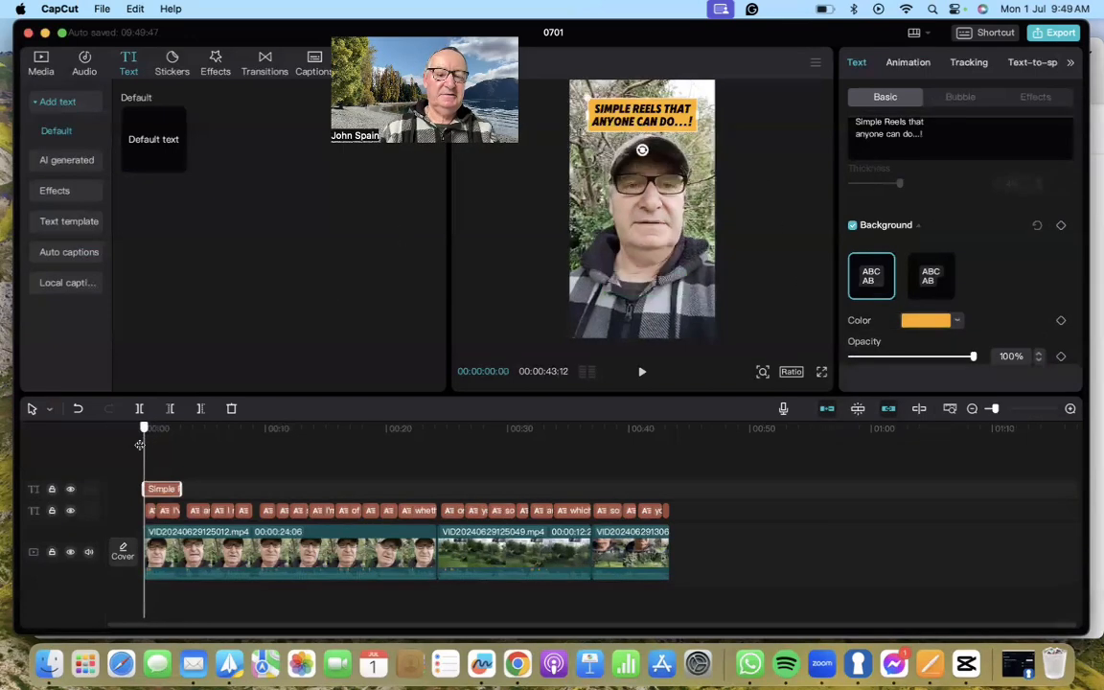
click(643, 371)
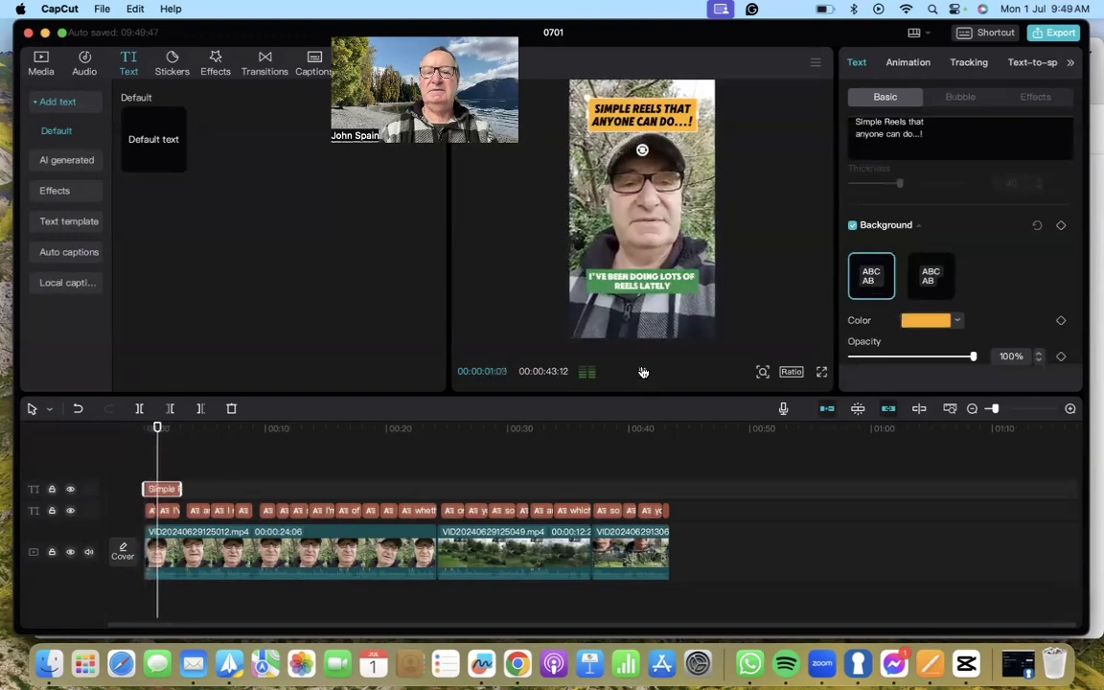
click(642, 371)
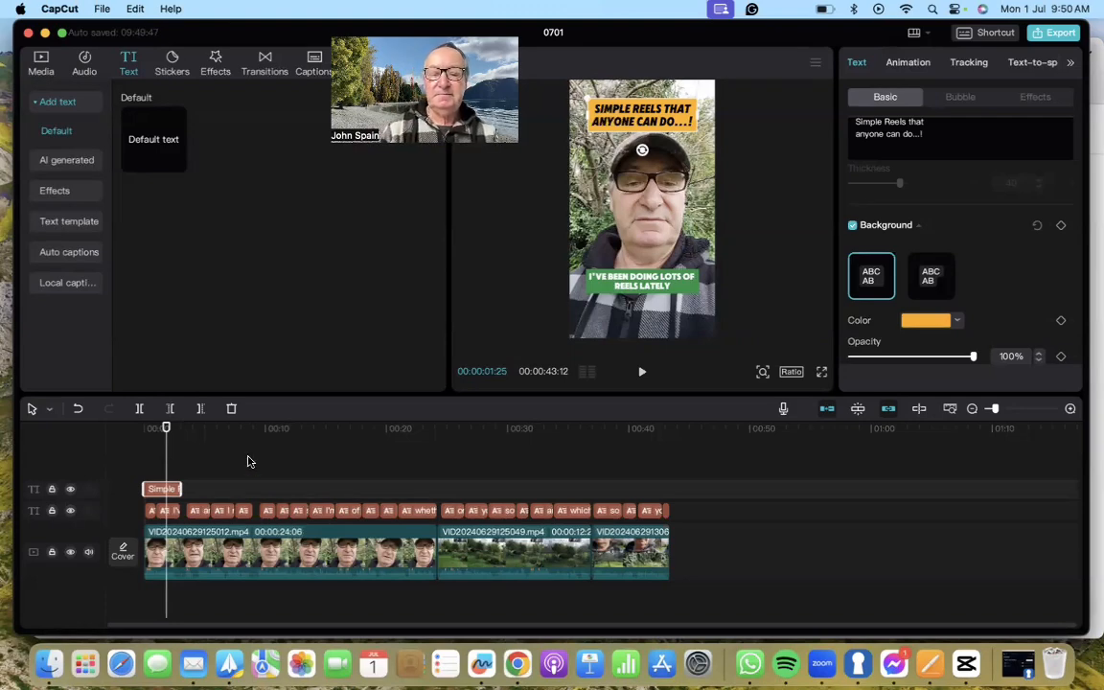
- Copy the opening title, paste it over the last clip, and shift the copy so it finishes at the end of the video
right_click(164, 492)
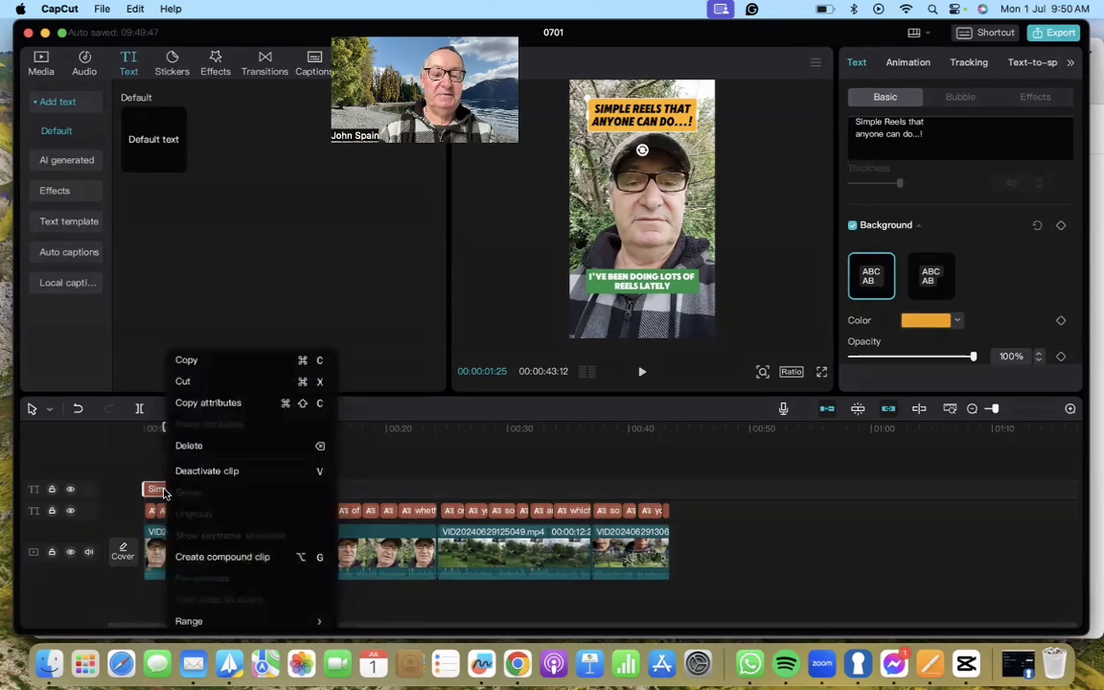
click(200, 362)
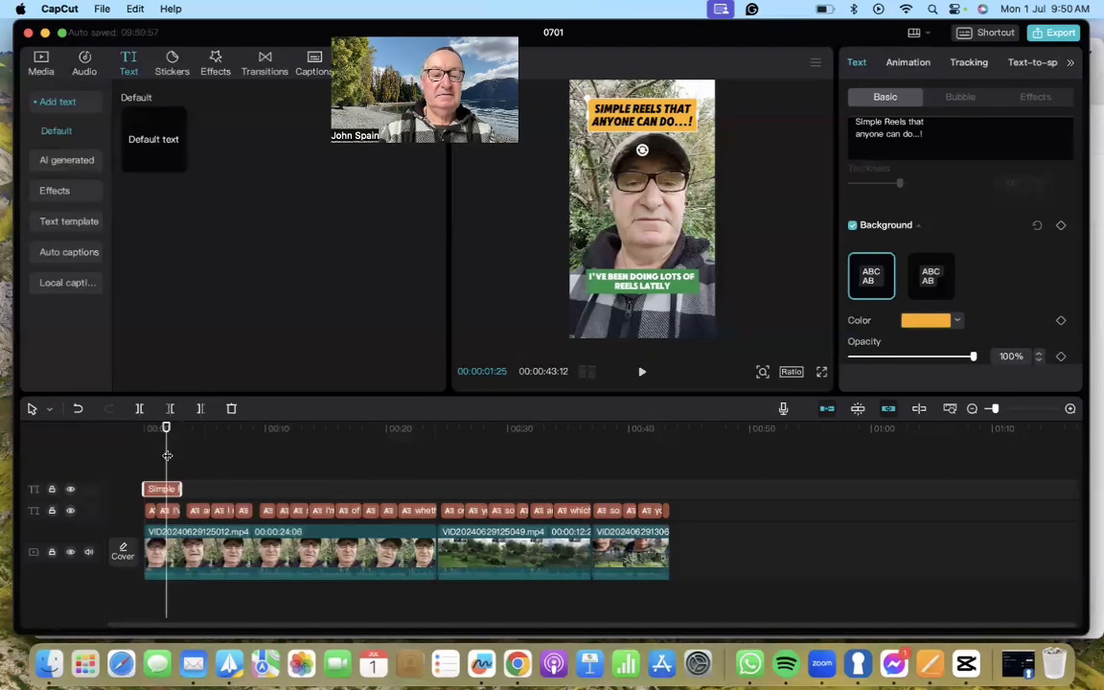
click(163, 456)
drag(164, 455, 606, 456)
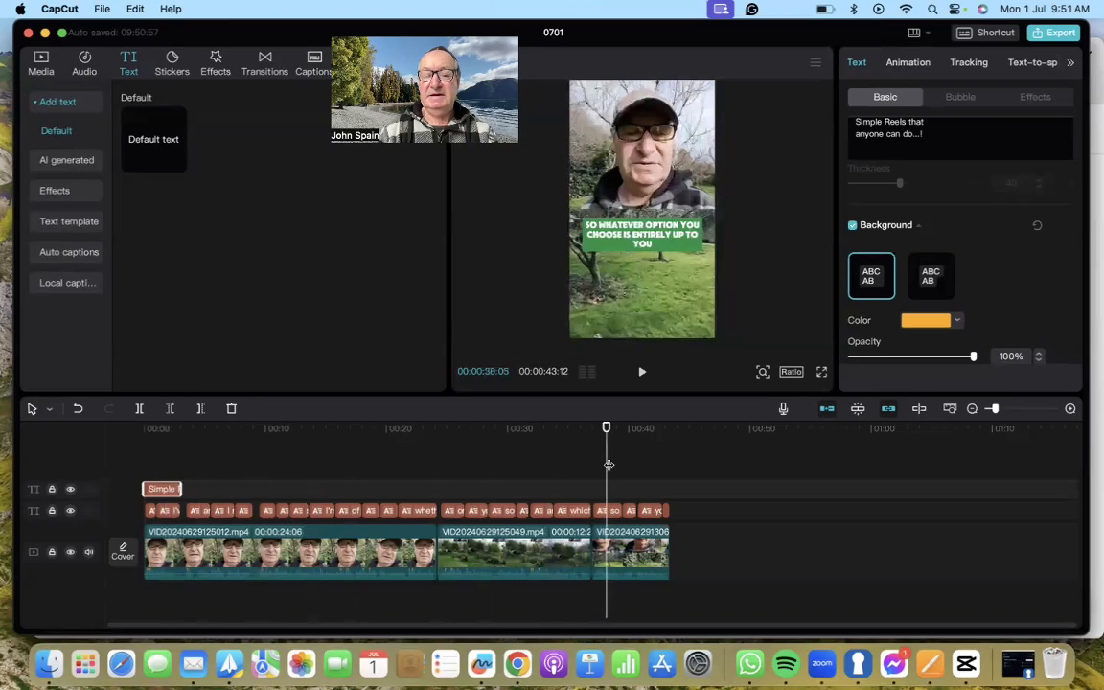
right_click(646, 484)
click(662, 492)
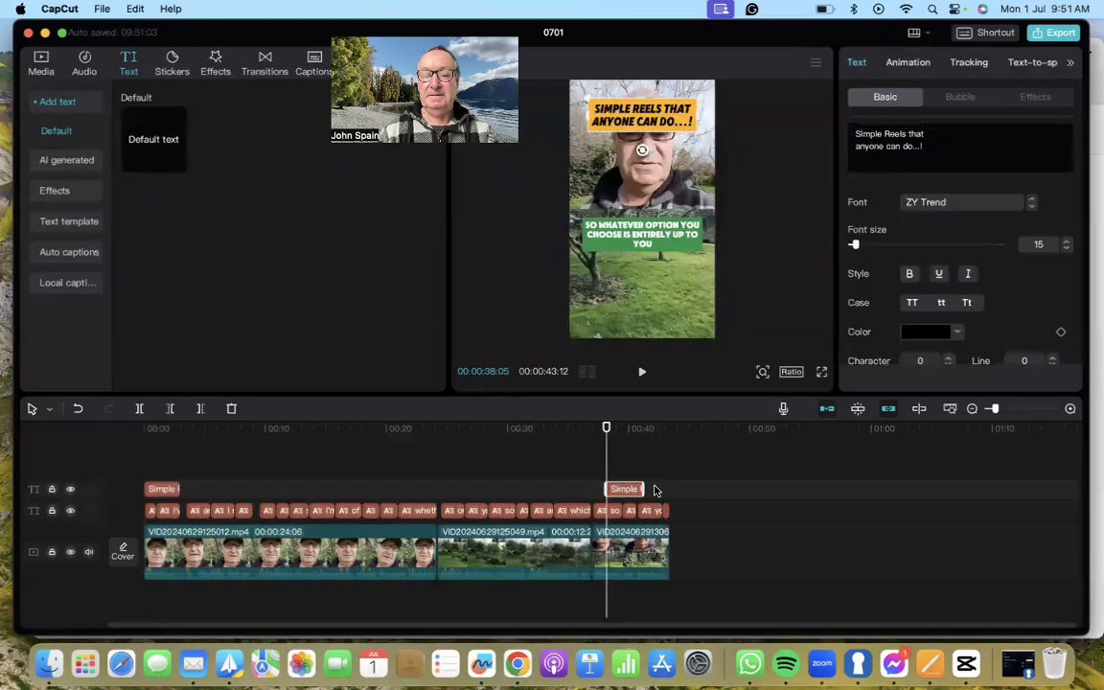
drag(628, 489, 654, 489)
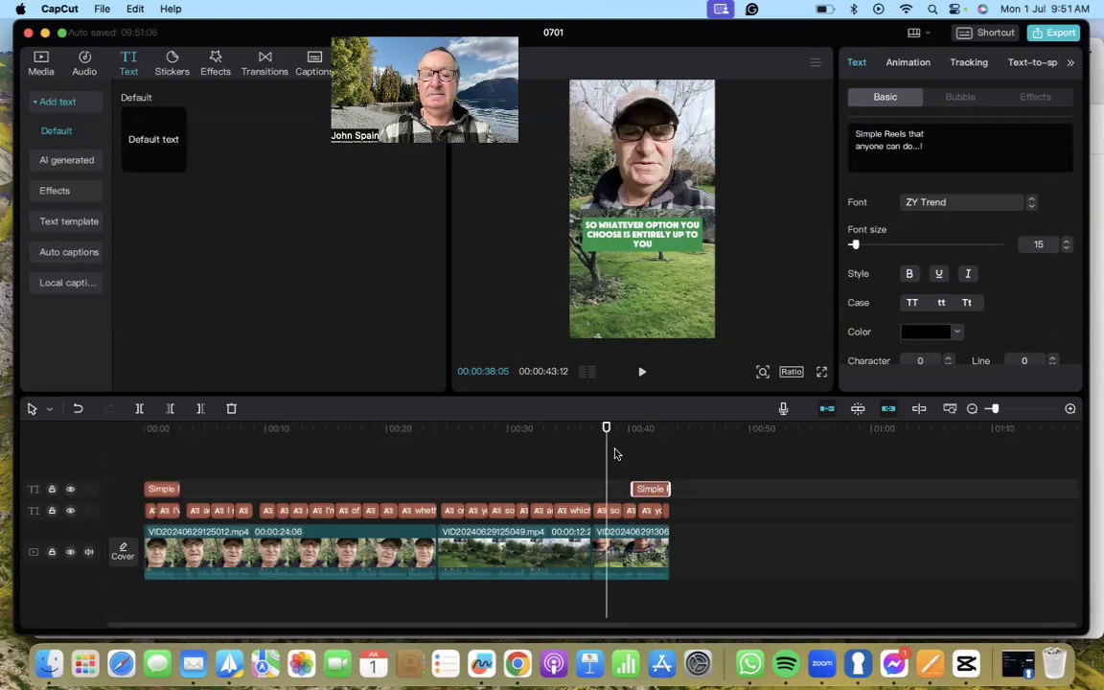
- Replace the copied title's text with "Thanks for watching" and "please subscribe...!" on two lines
drag(605, 452, 637, 452)
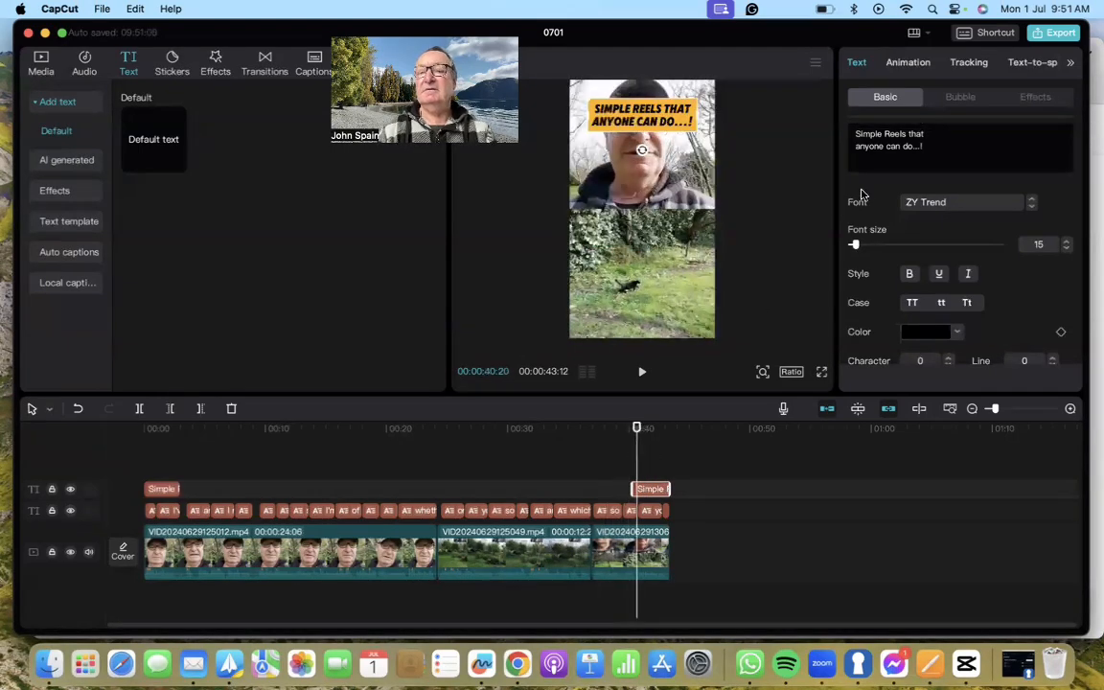
drag(926, 150, 852, 136)
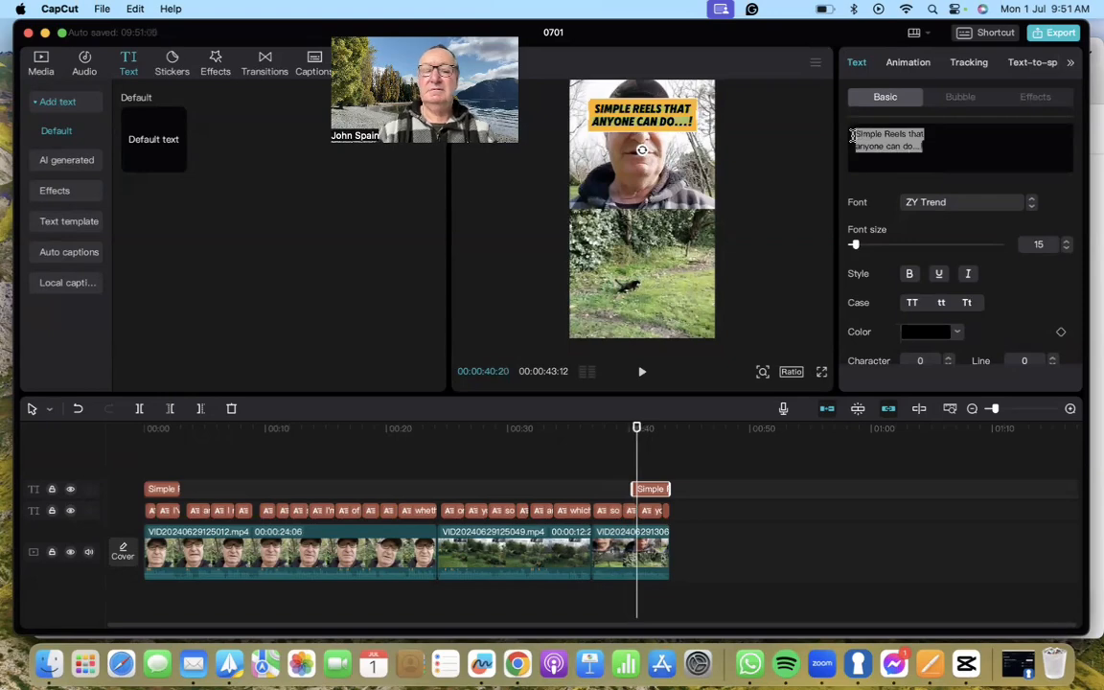
text(Thanks )
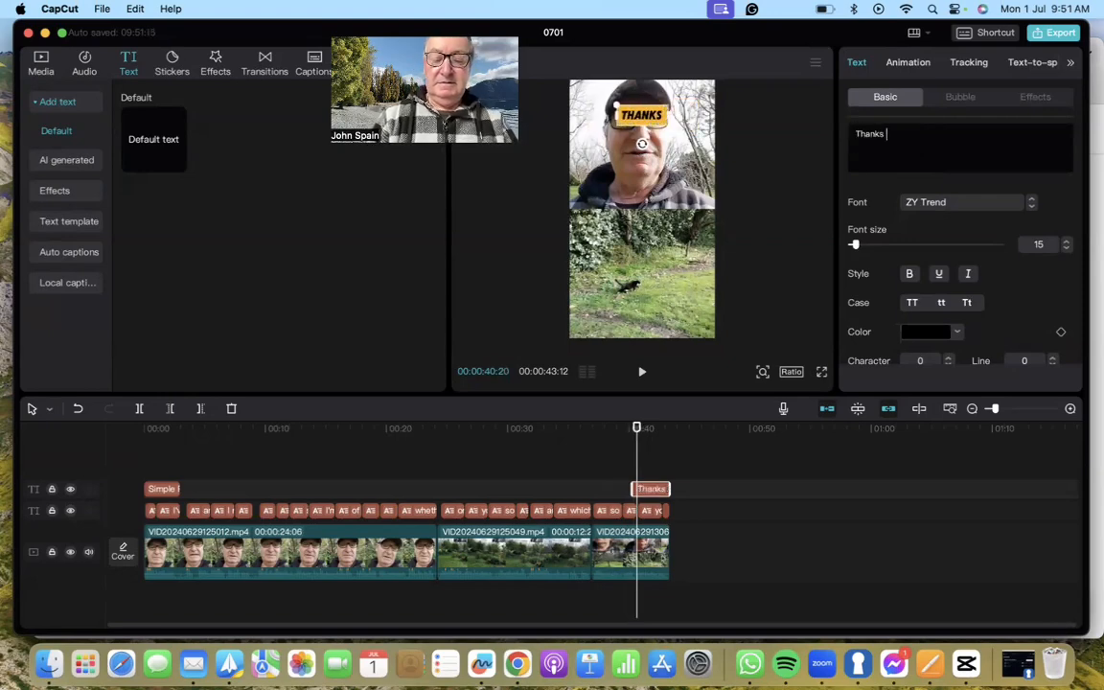
text(for wat)
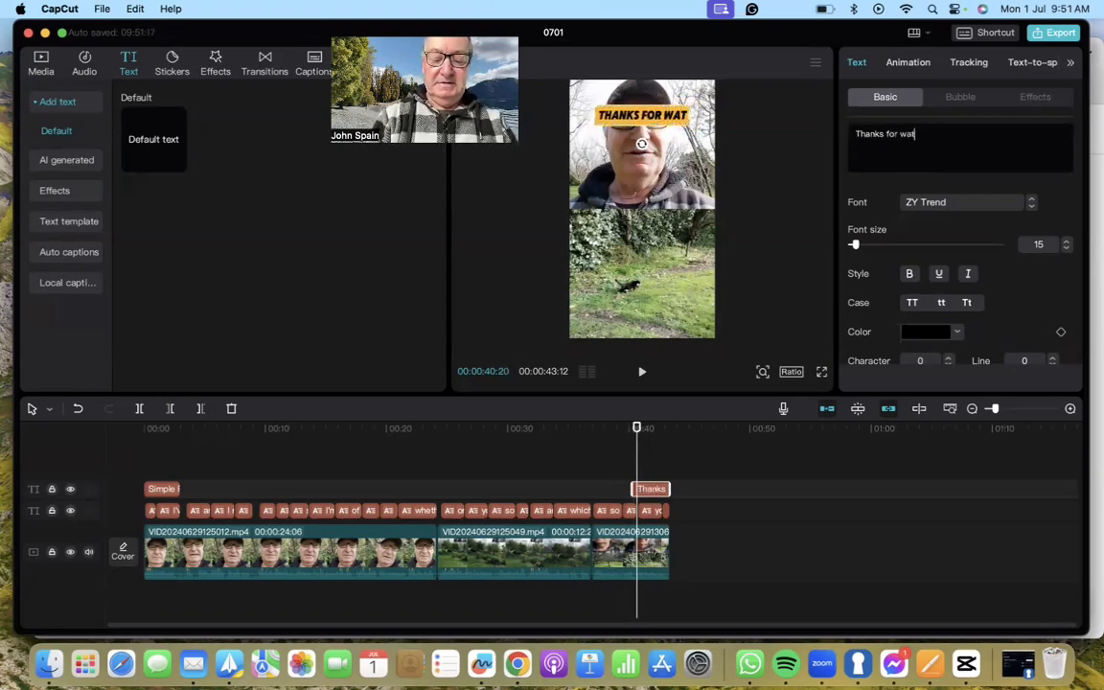
text(hing)
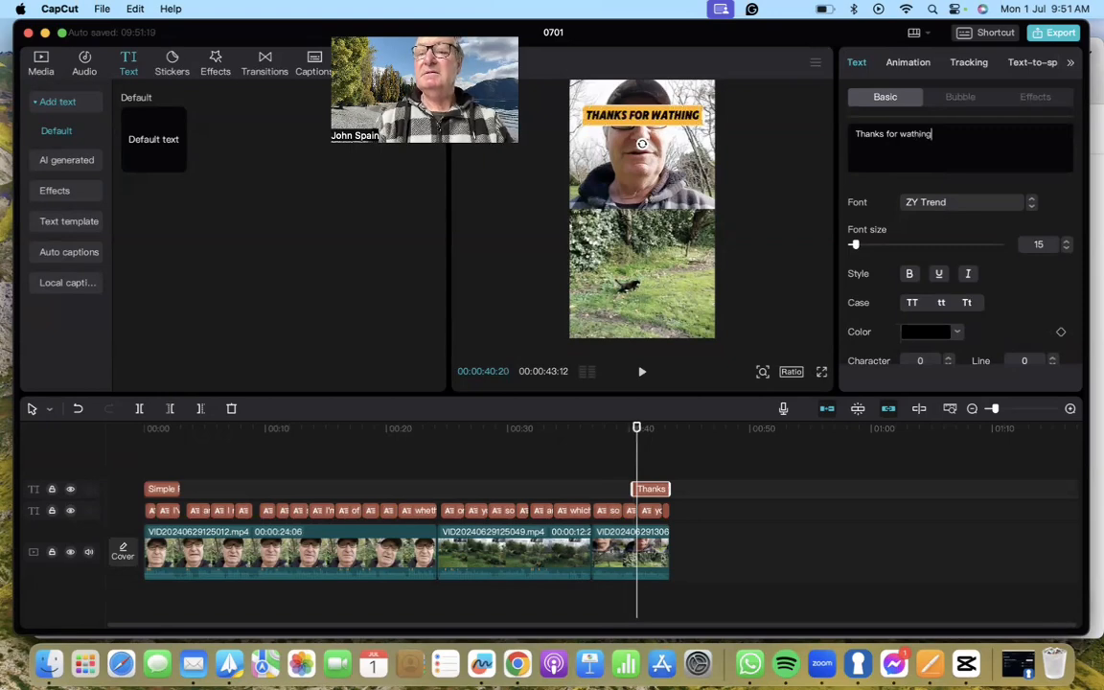
key(BackSpace)
key(BackSpace)
key(BackSpace)
key(BackSpace)
key(BackSpace)
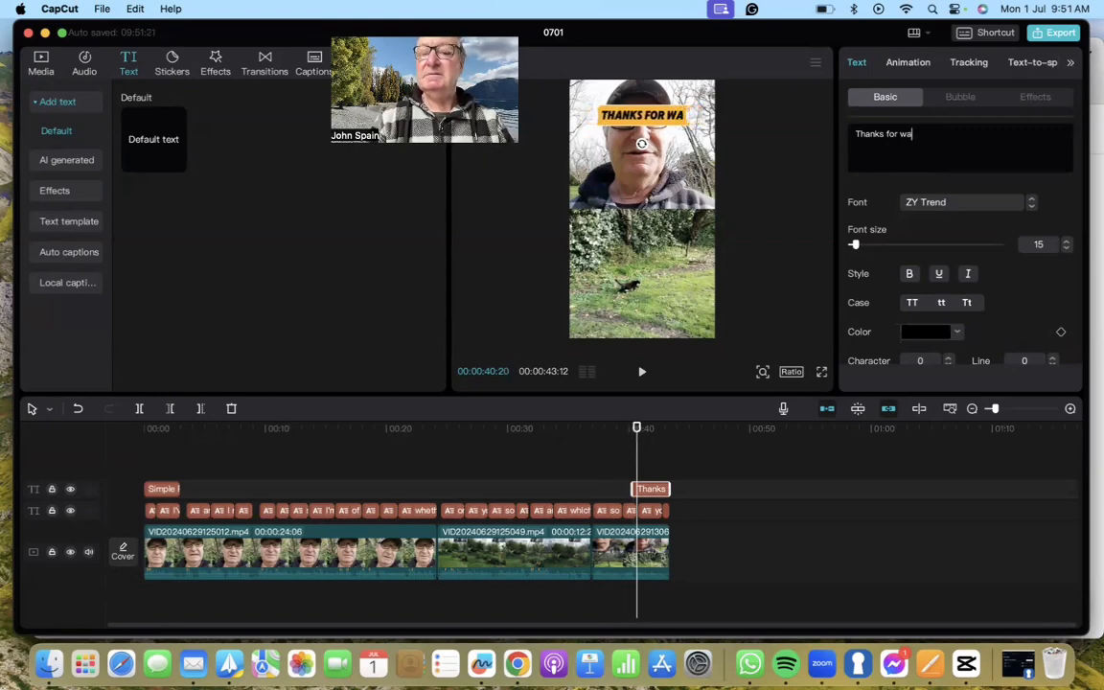
text(tching)
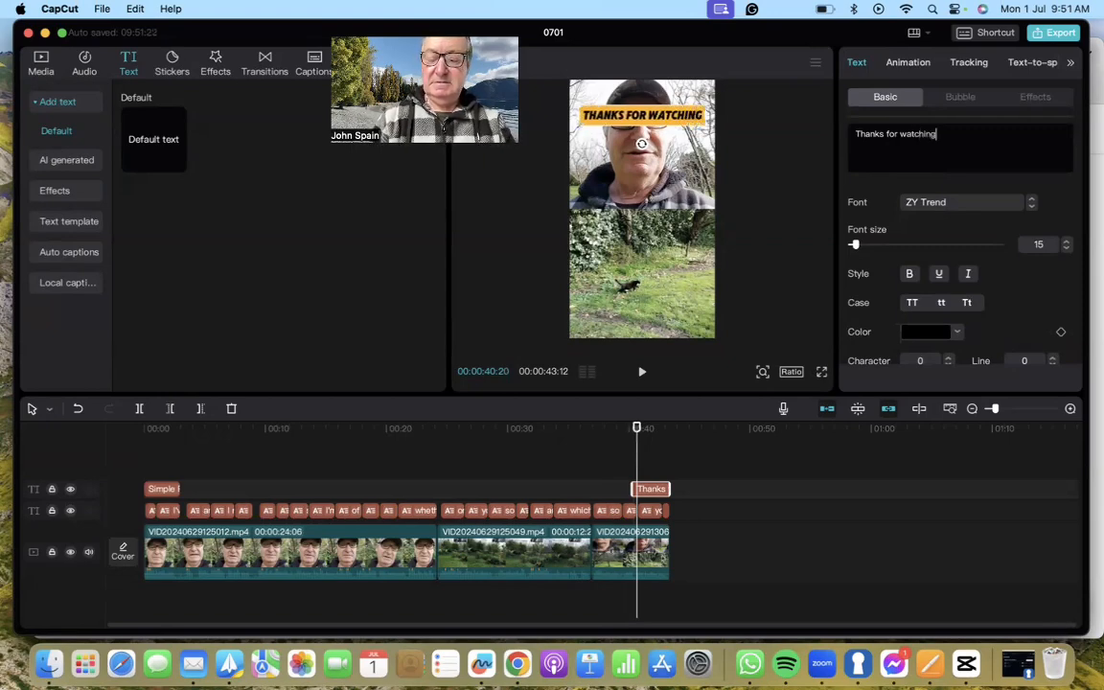
key(Return)
text(pl)
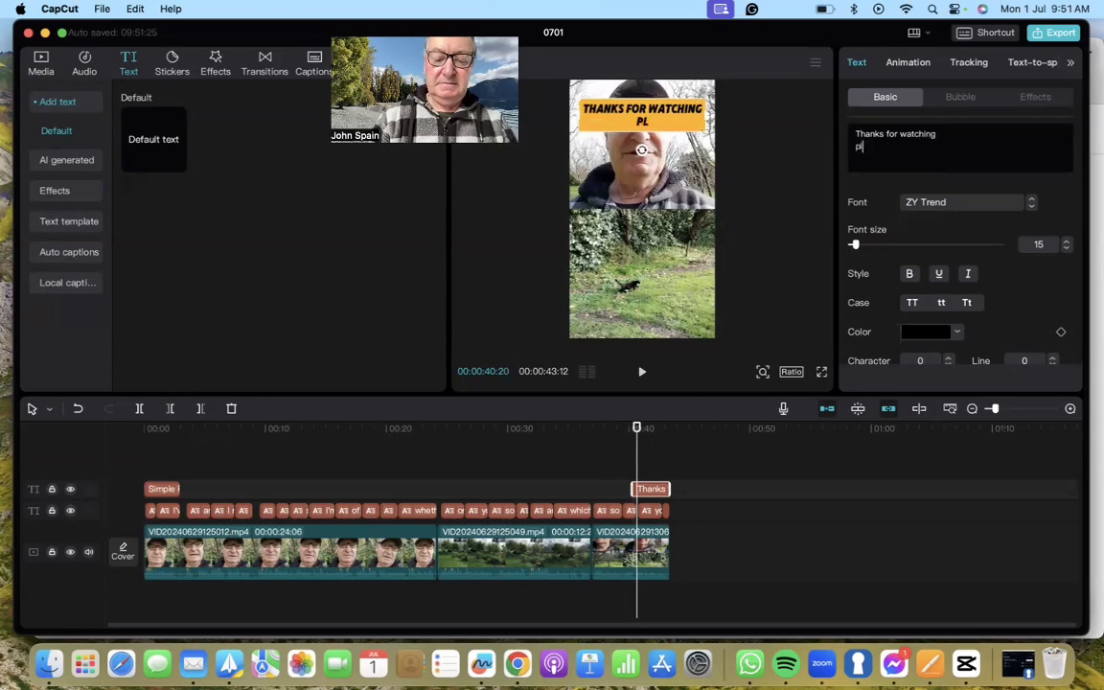
text(ease su)
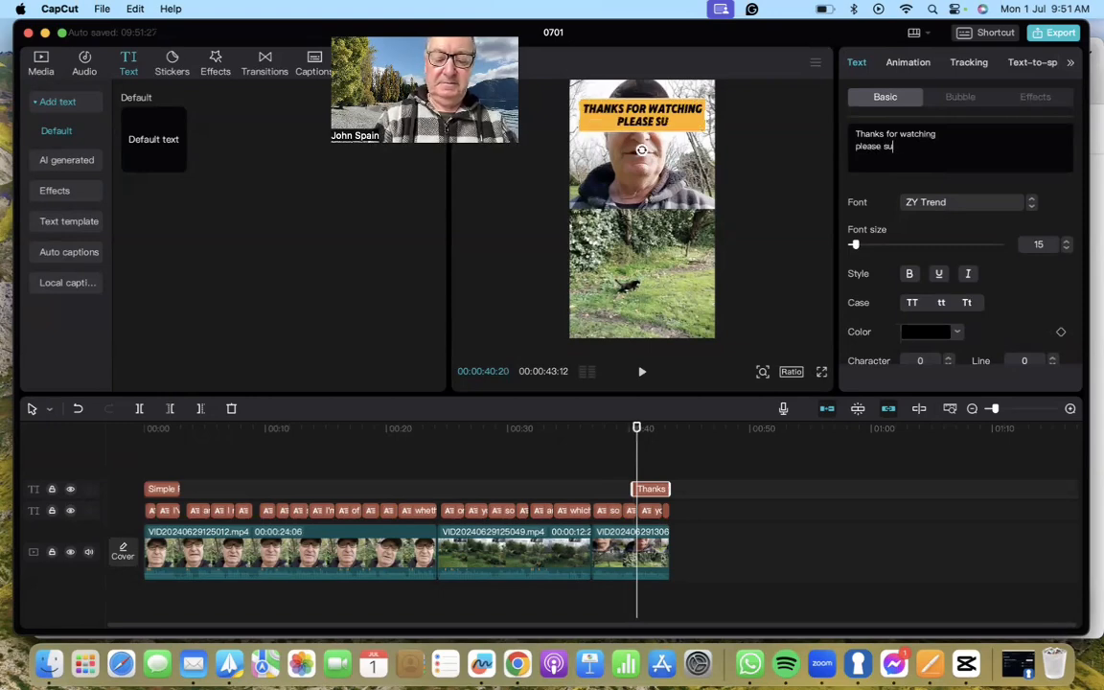
text(bscribe..)
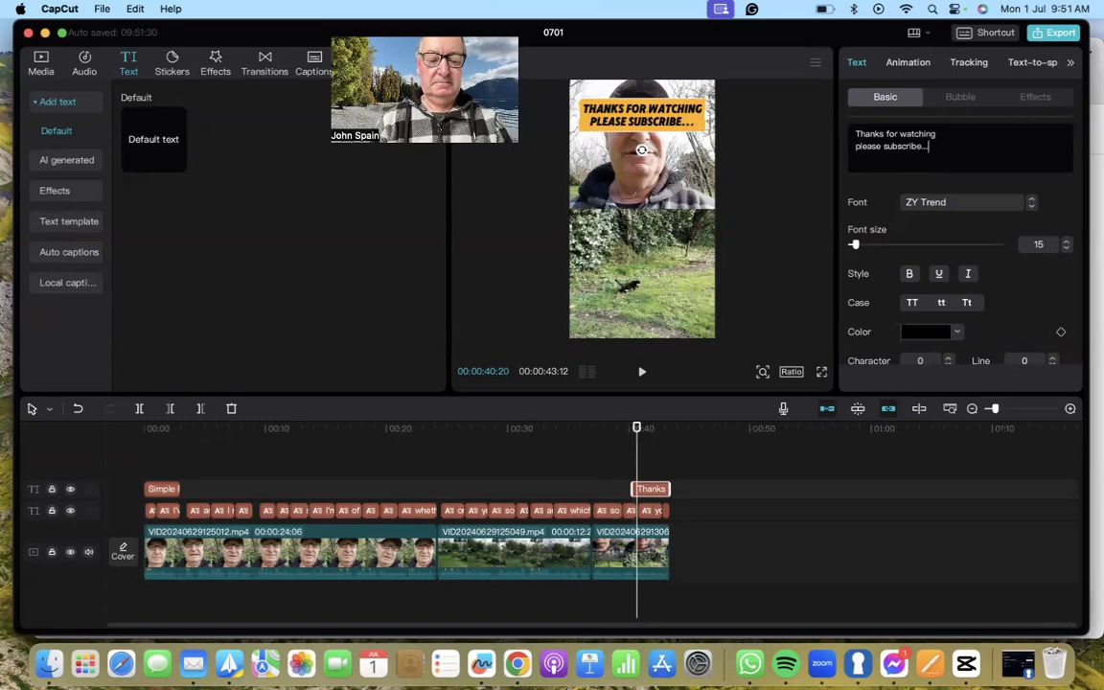
text(.!)
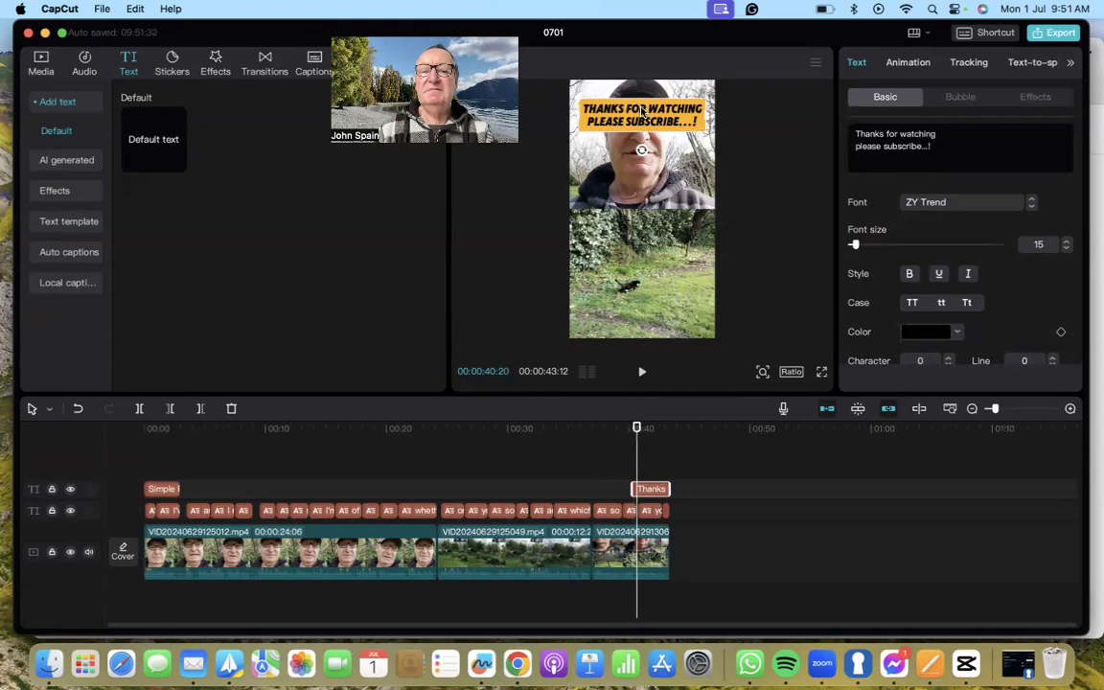
- Move the closing title down to the upper part of the garden footage, below the speaker's face, and check it at 00:00:41:15
drag(643, 119, 644, 186)
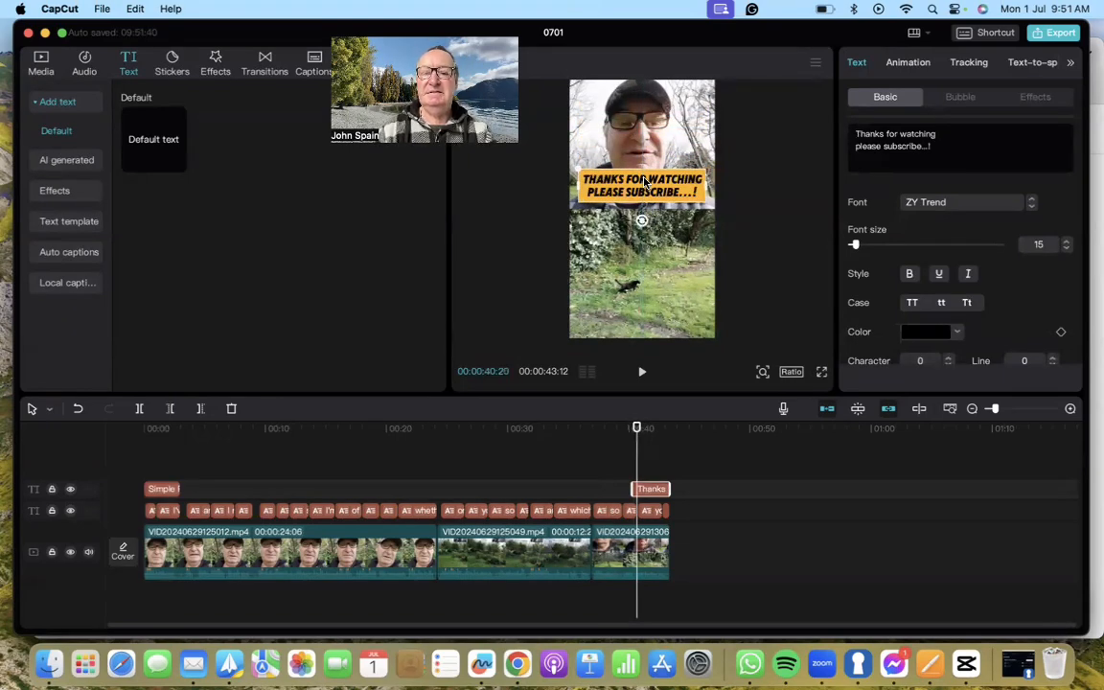
drag(645, 182, 646, 228)
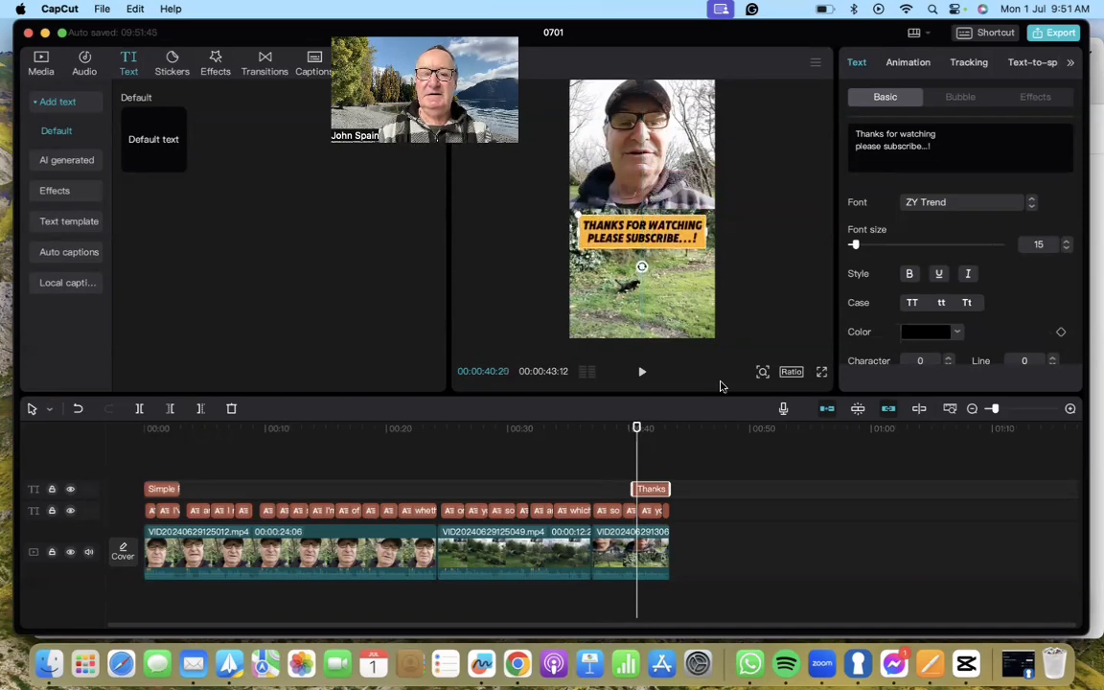
click(641, 451)
drag(640, 451, 647, 451)
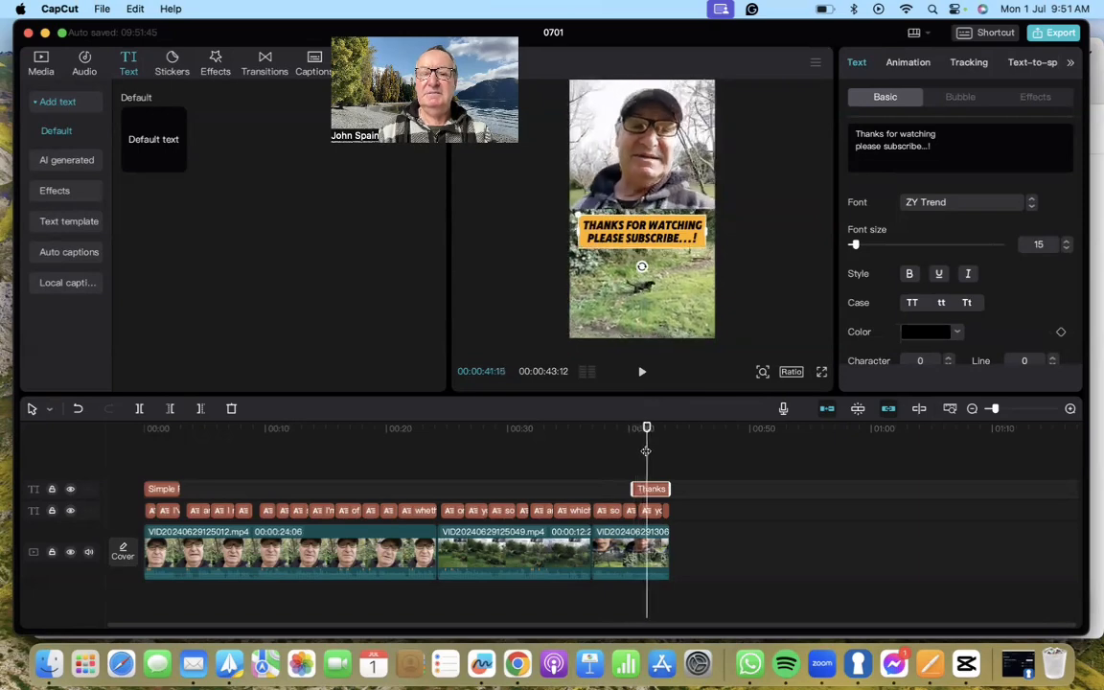
- Raise the closing title so it sits above the caption and change its background colour to green (hex 34EE4E)
drag(631, 235, 631, 204)
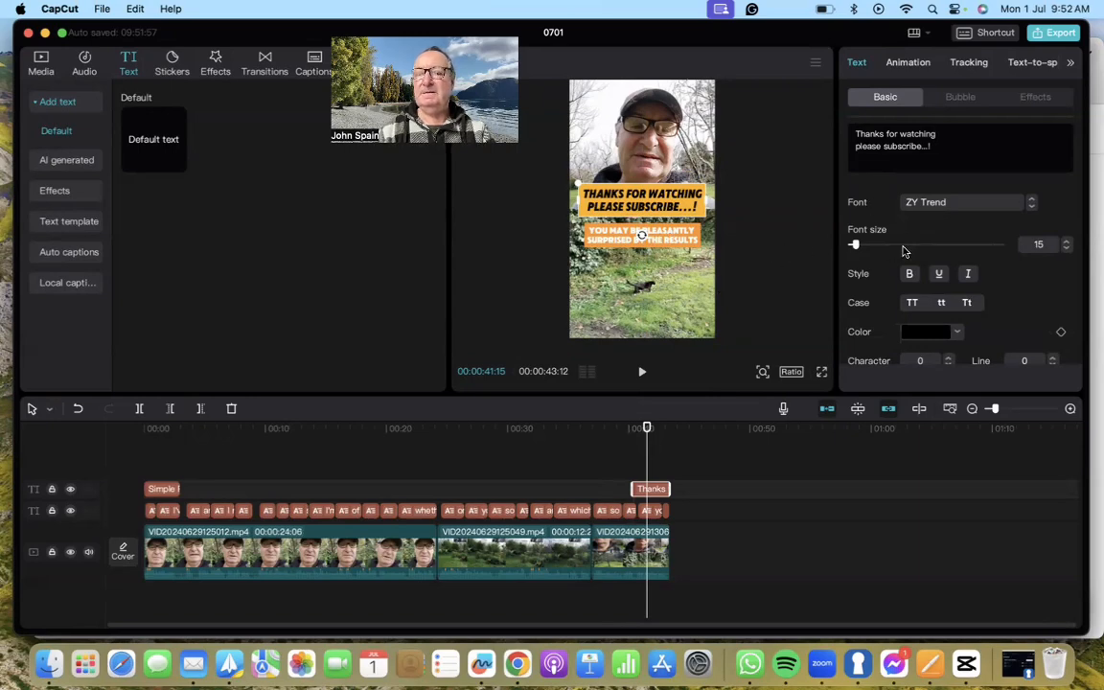
scroll(903, 251, down, 10)
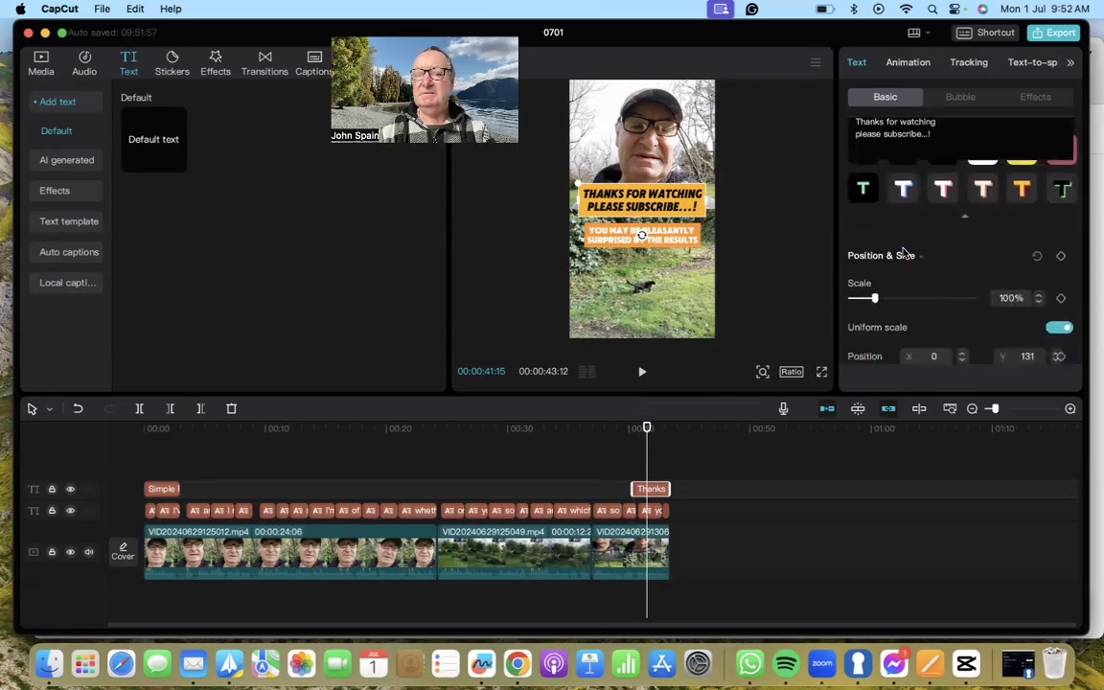
scroll(903, 254, down, 10)
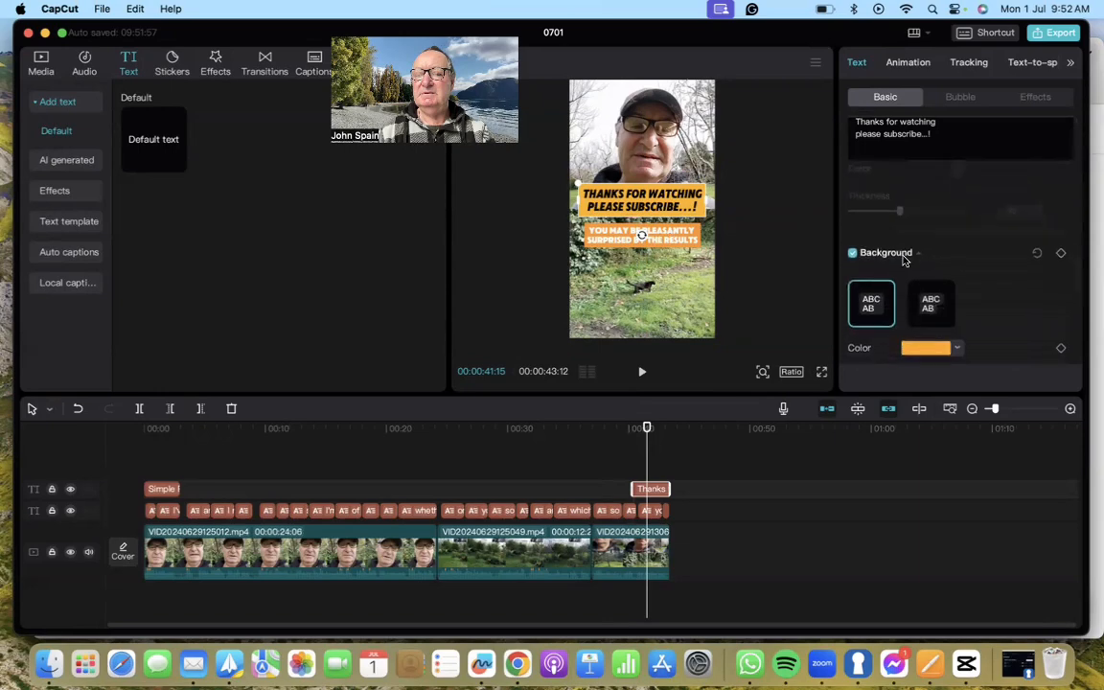
scroll(903, 257, down, 3)
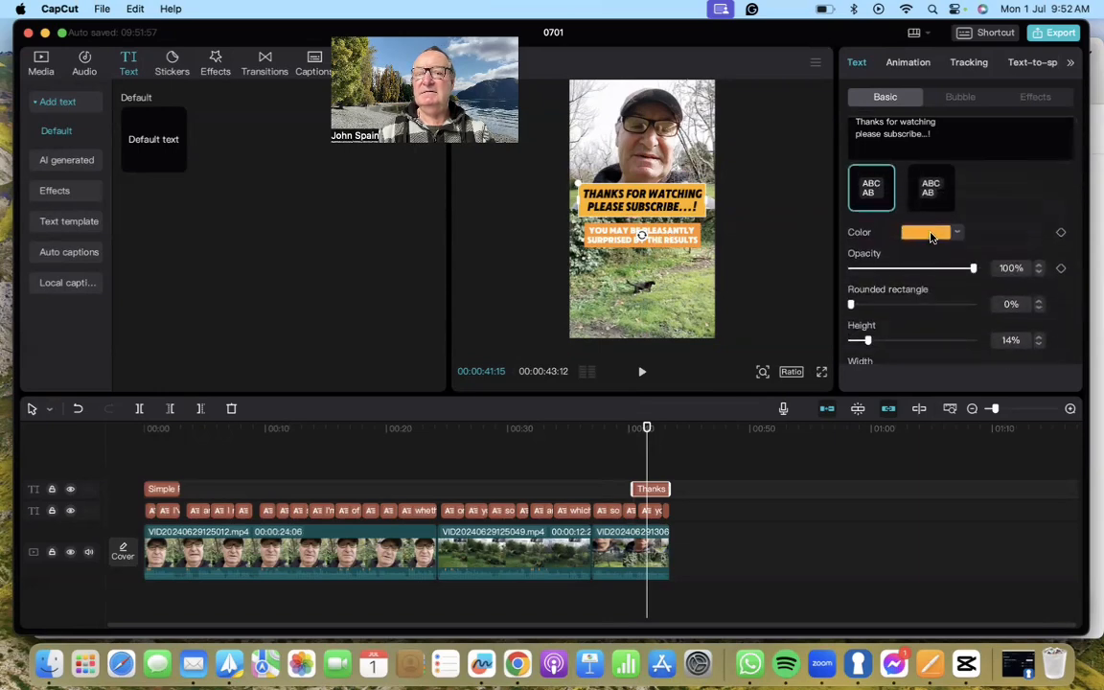
click(930, 237)
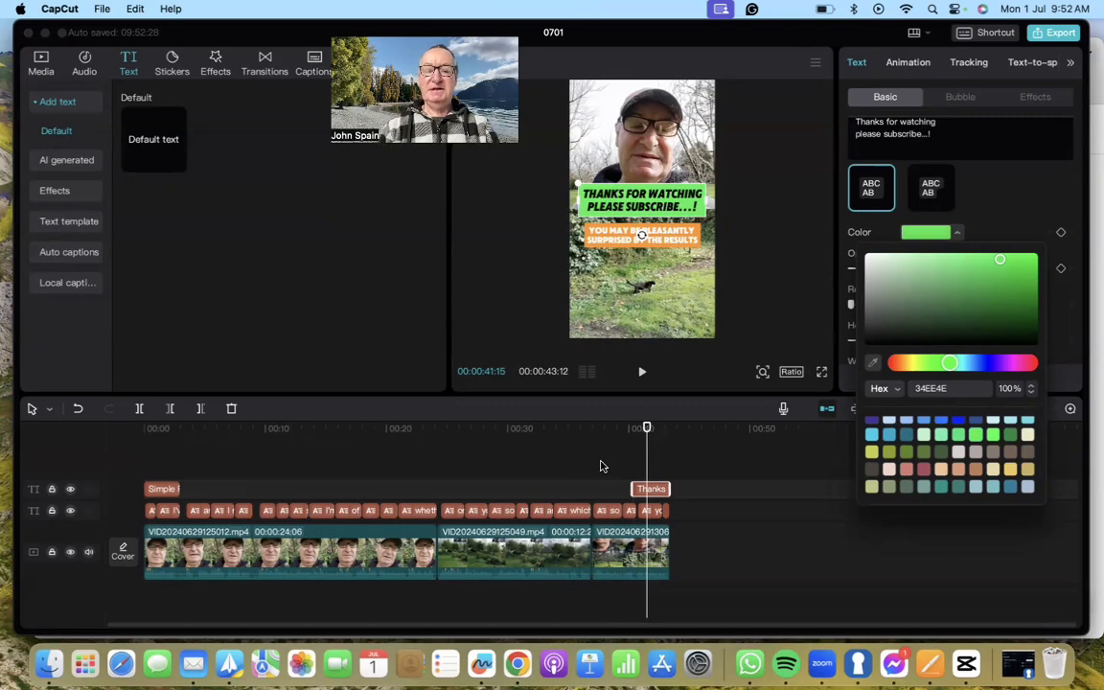
- Add the green checkmark sticker from the Trending stickers to the timeline at 00:00:16:15
drag(647, 462, 141, 482)
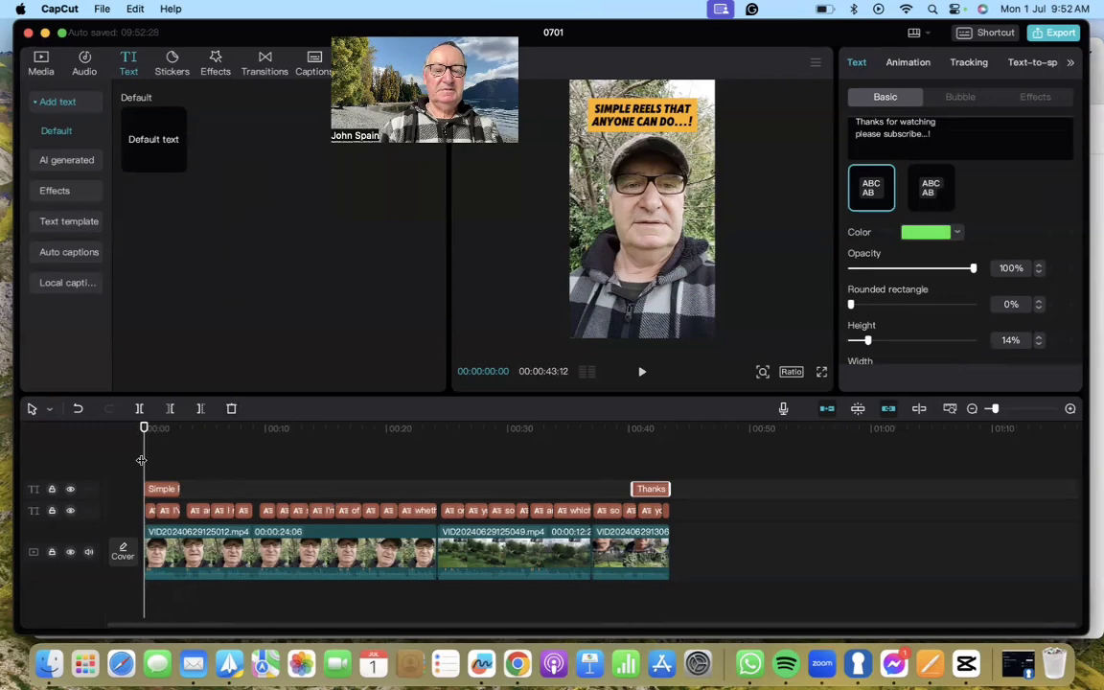
drag(141, 460, 343, 453)
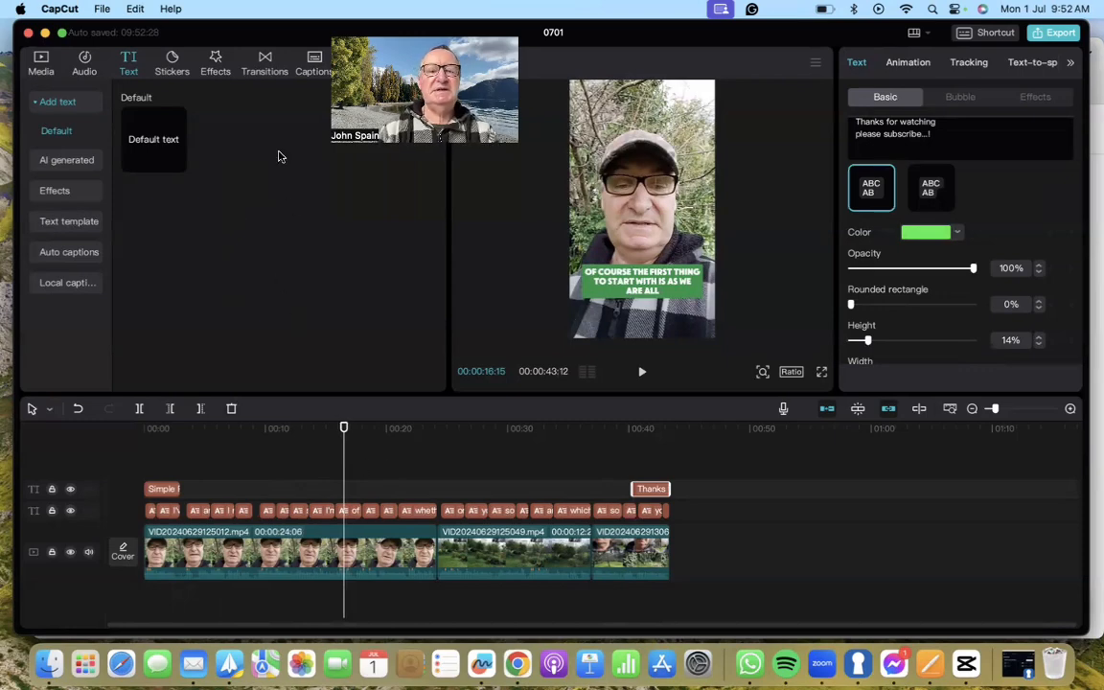
click(174, 63)
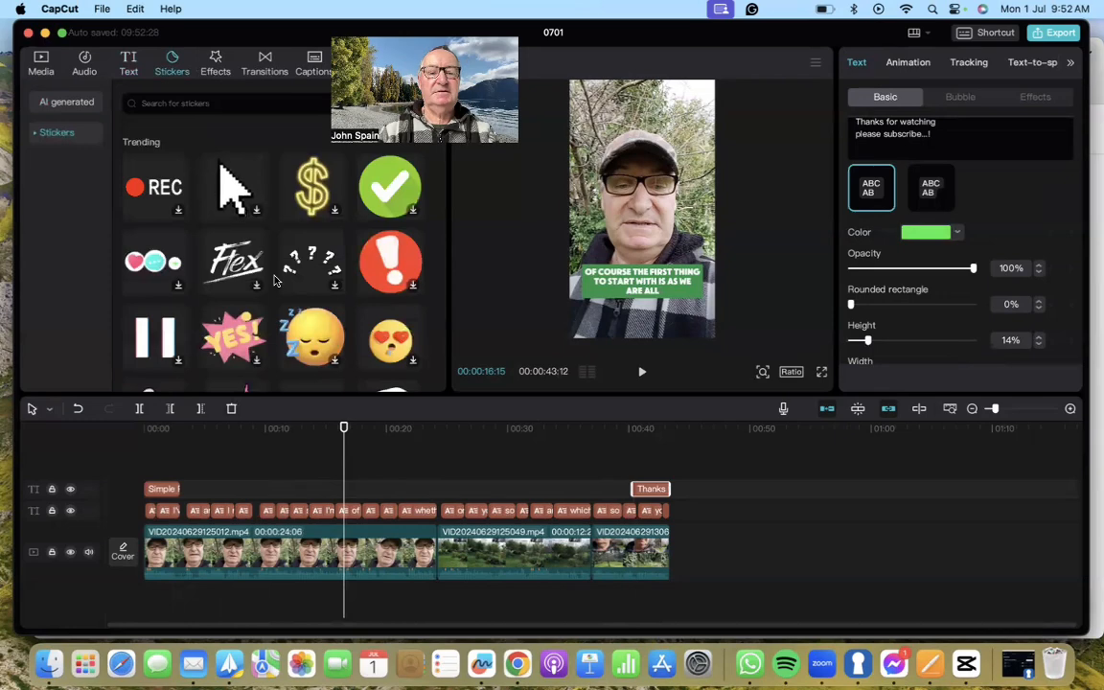
click(402, 199)
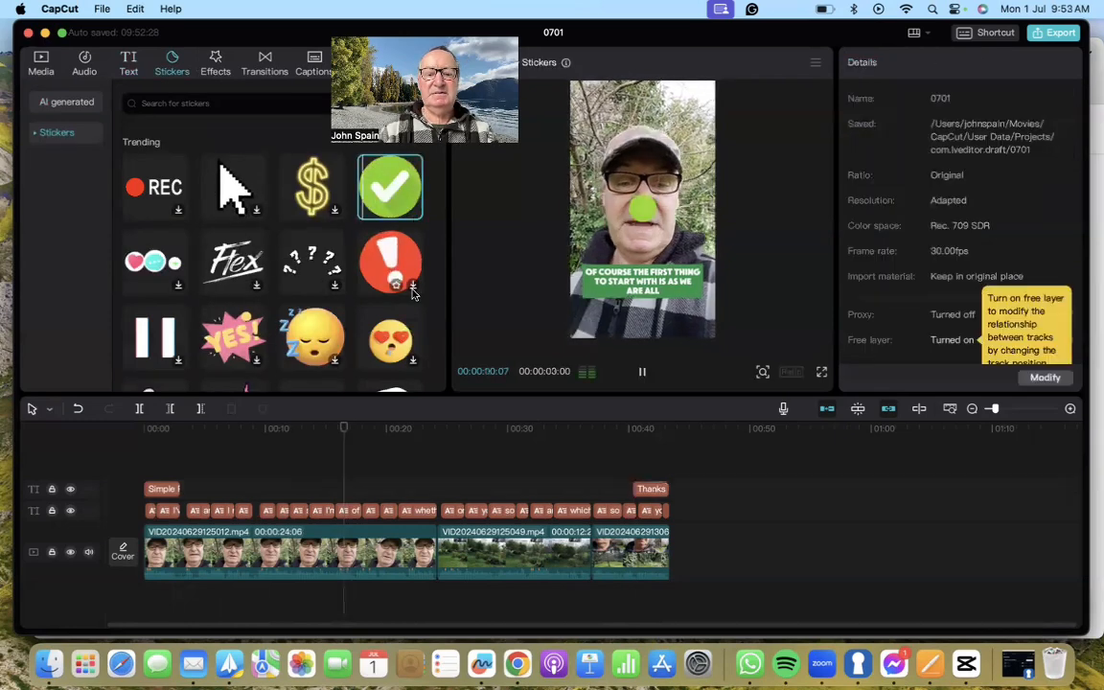
click(412, 212)
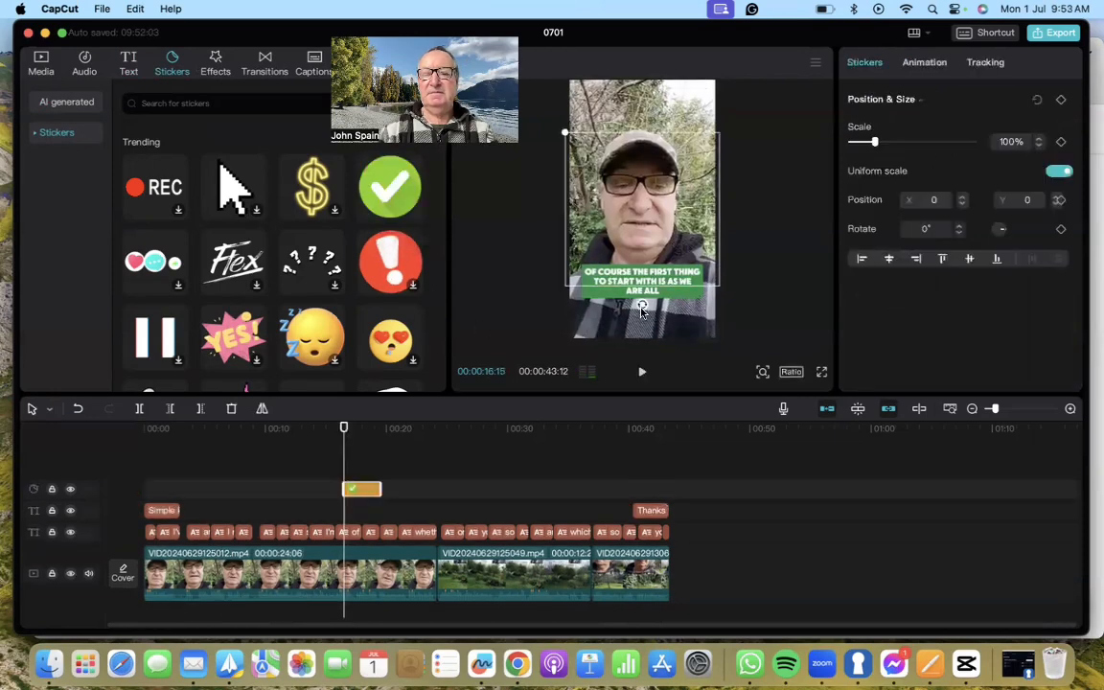
- Scale the checkmark sticker down to about 24% and place it beside the speaker's chin, just above the caption
click(354, 472)
drag(353, 473, 355, 472)
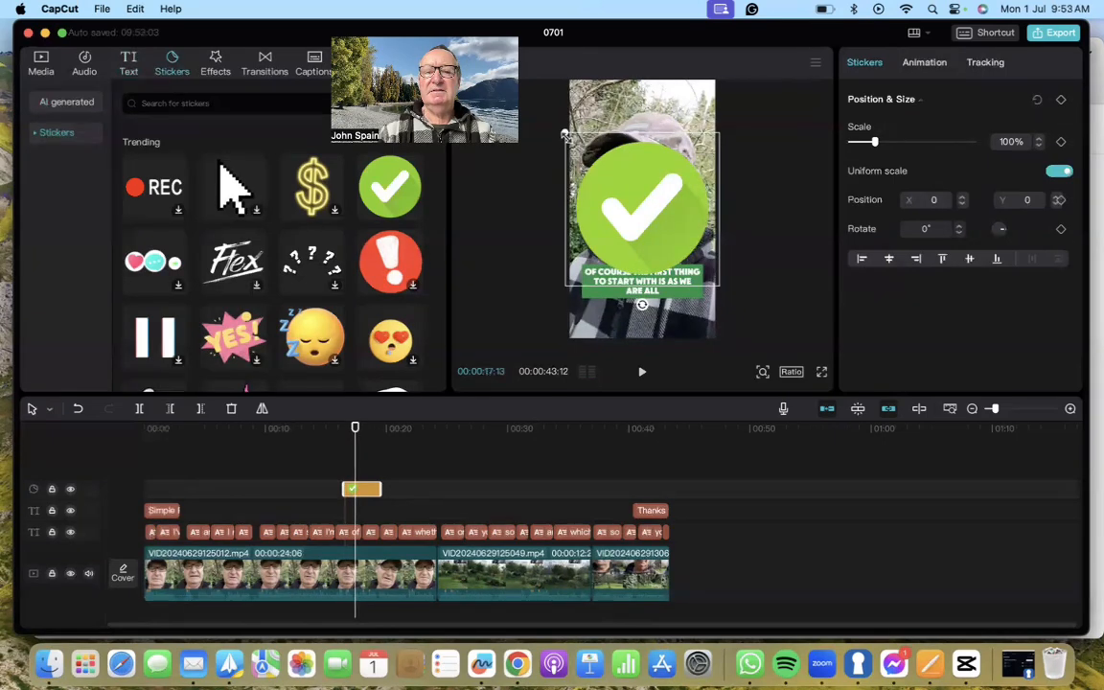
drag(566, 134, 688, 222)
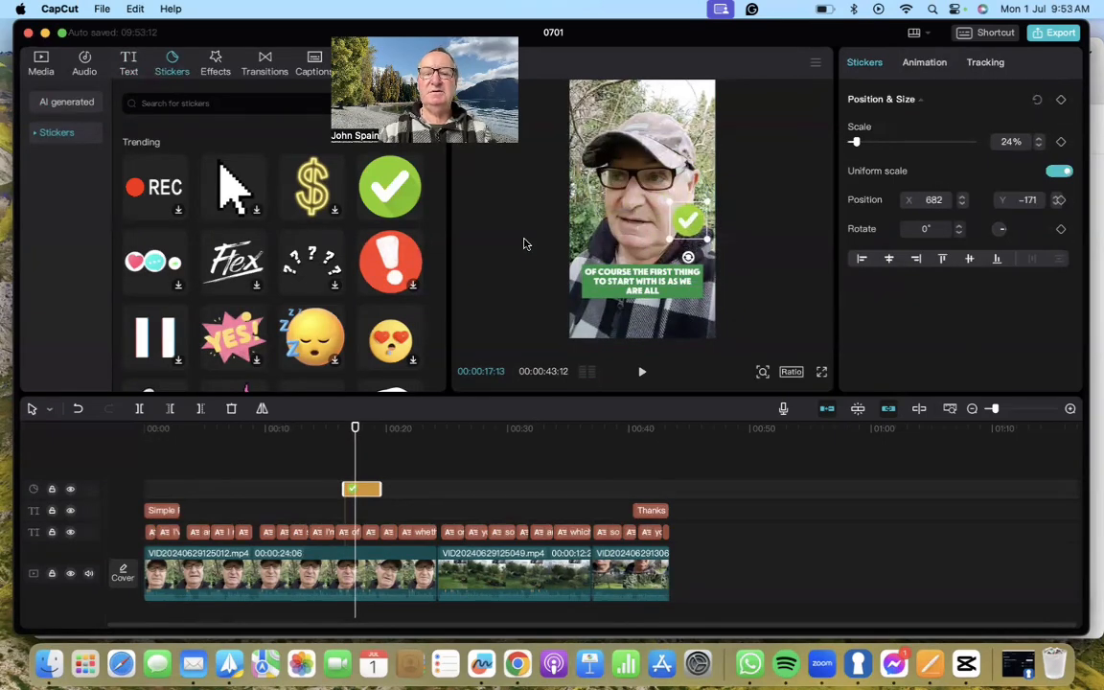
- Play the video from about 00:00:14:24 to check the checkmark sticker, and delete the sticker
click(324, 462)
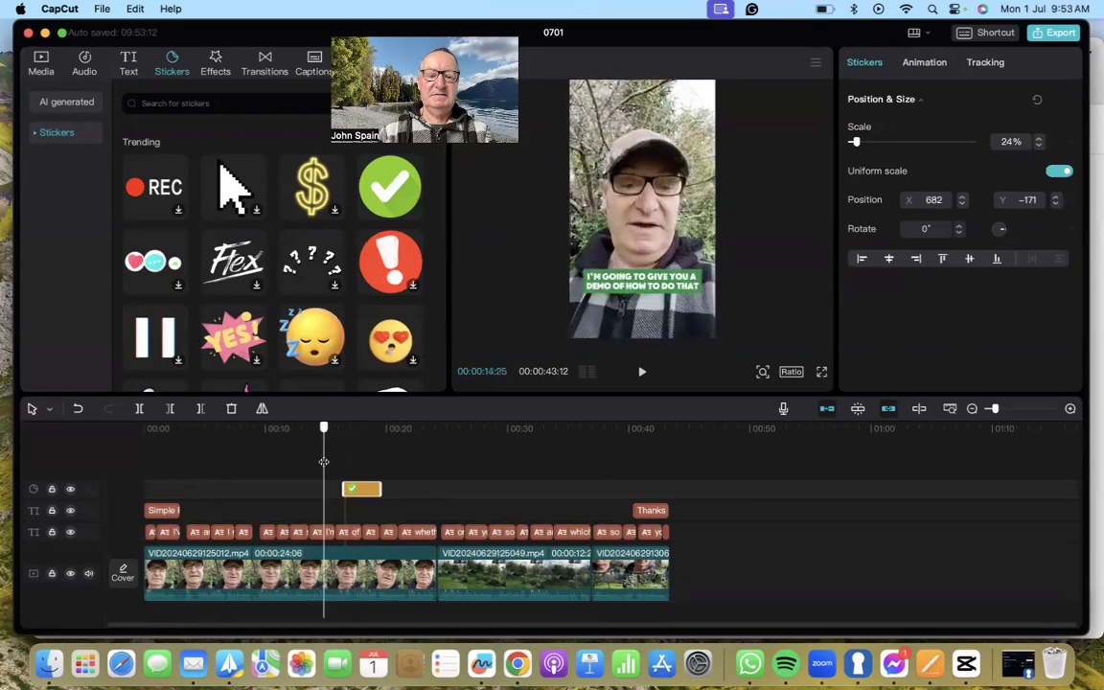
drag(324, 462, 323, 458)
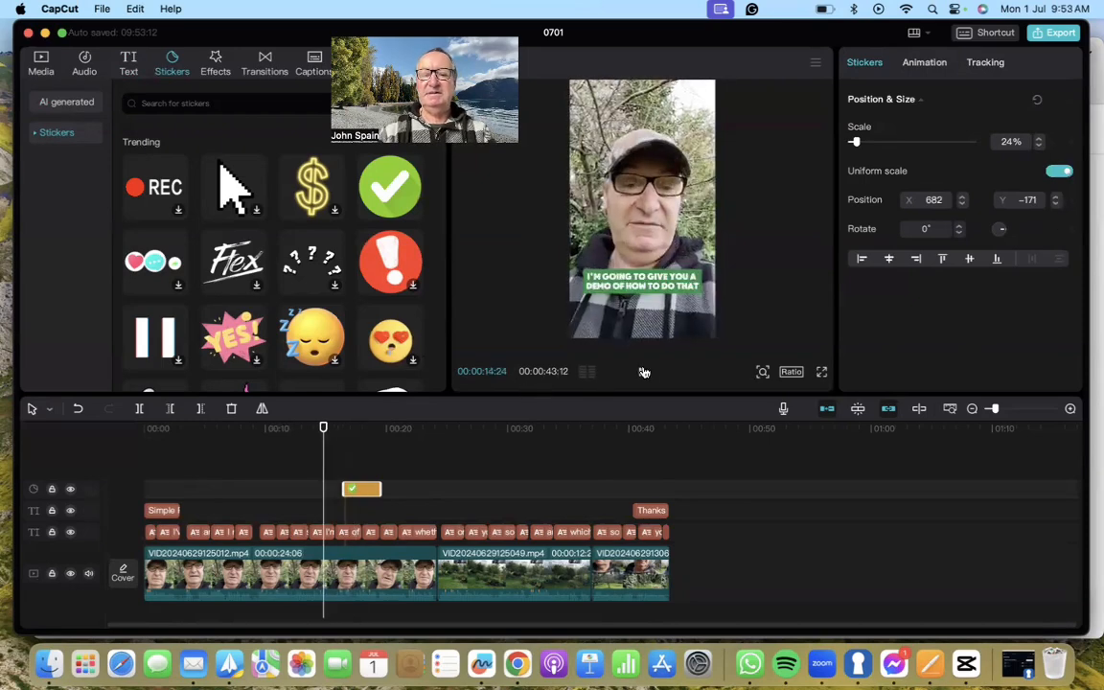
click(645, 373)
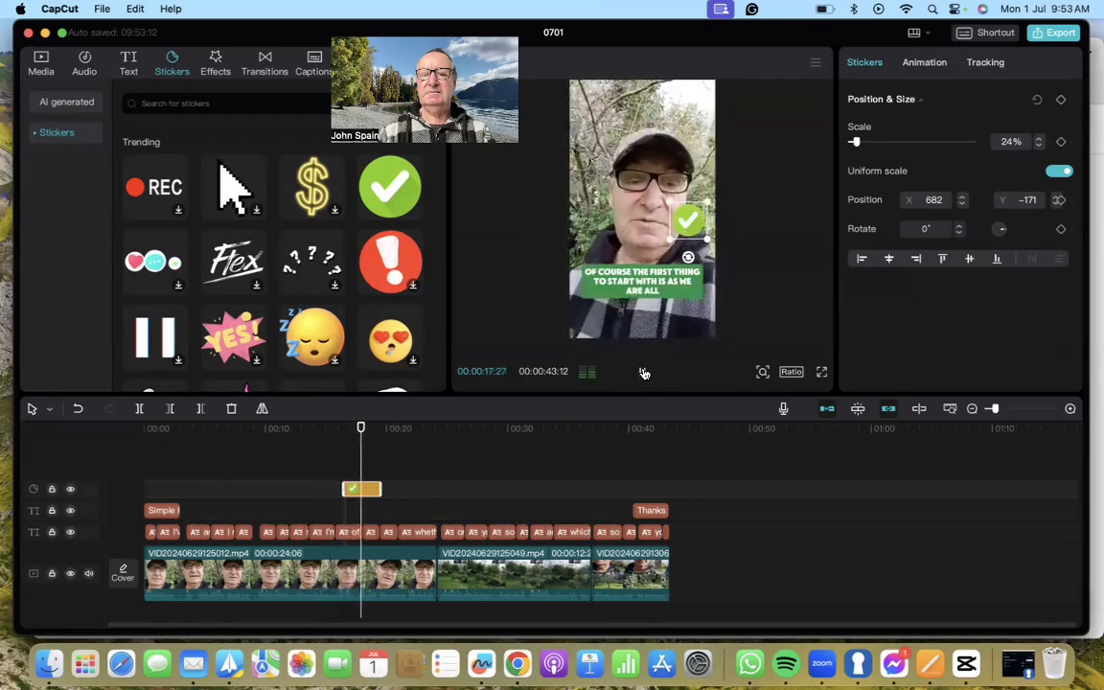
click(646, 373)
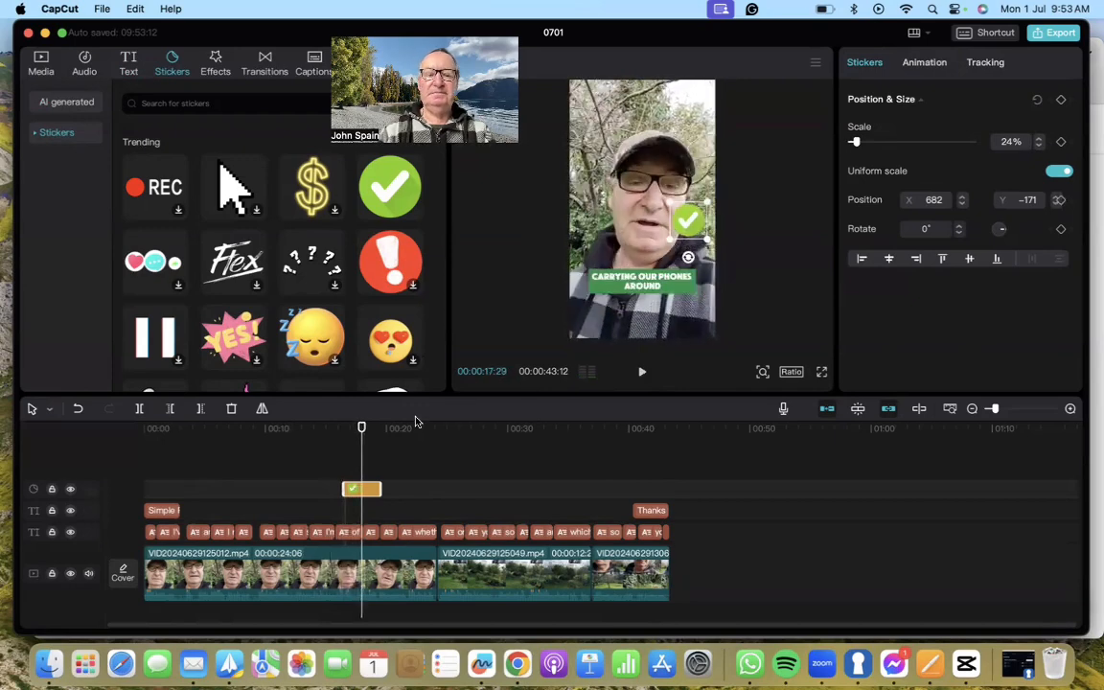
drag(359, 462, 316, 461)
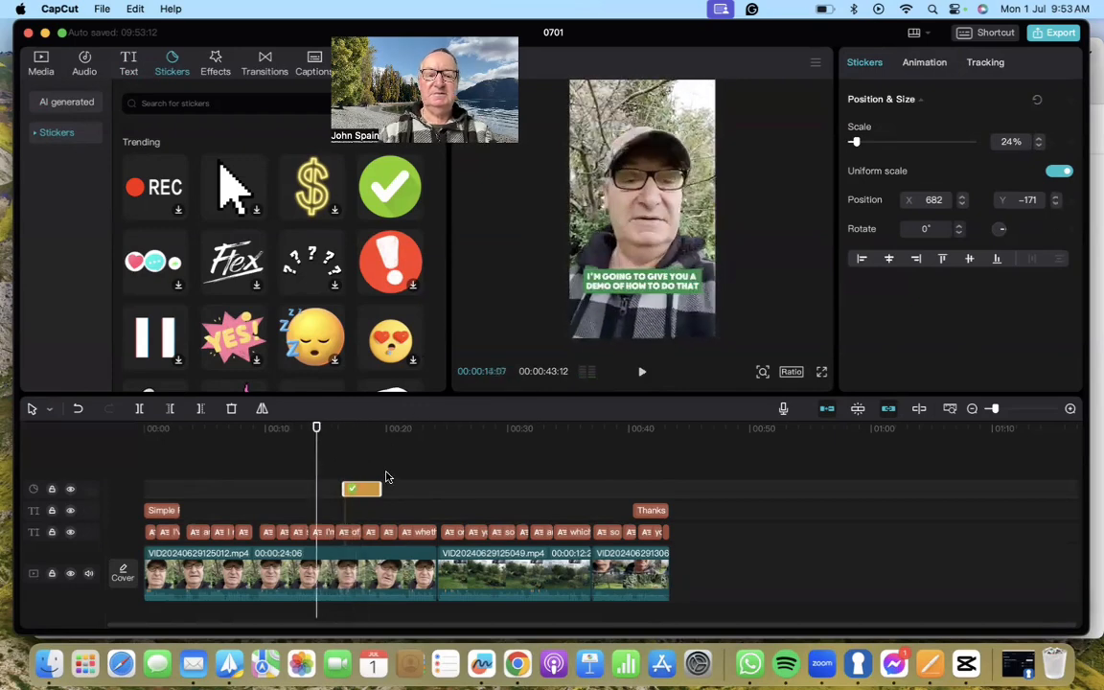
key(Delete)
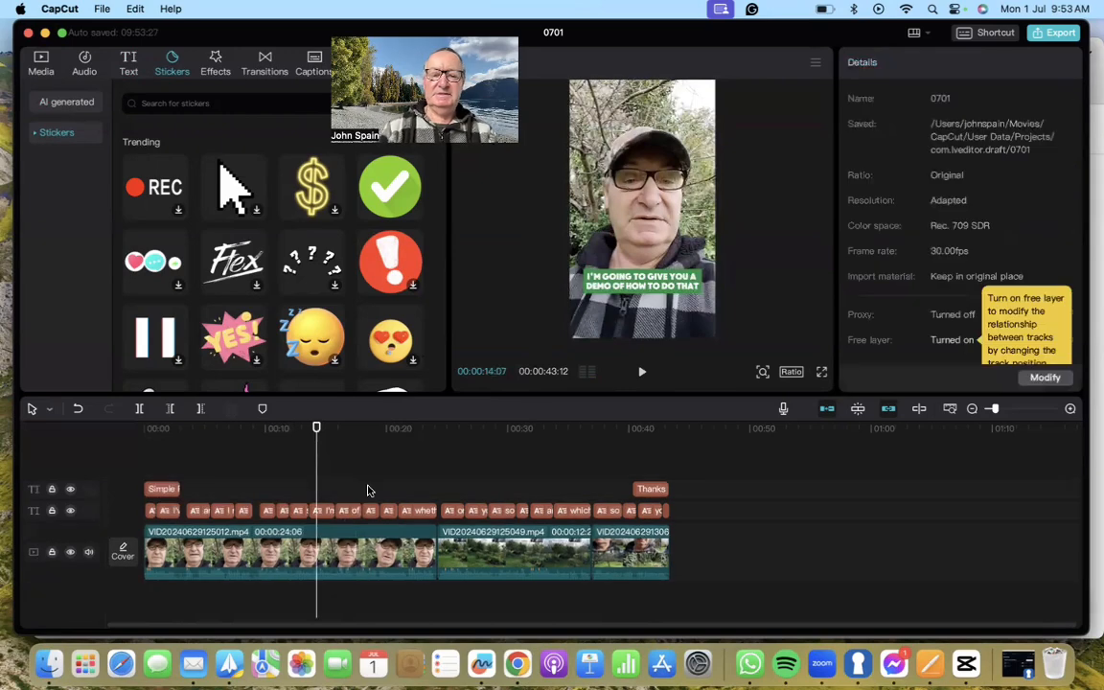
- Return to the start of the video and preview the Vlog music tracks "Relaxing, Simple, Countryside, Travel, Nostalgic" and "Sunshine"
drag(318, 463, 146, 468)
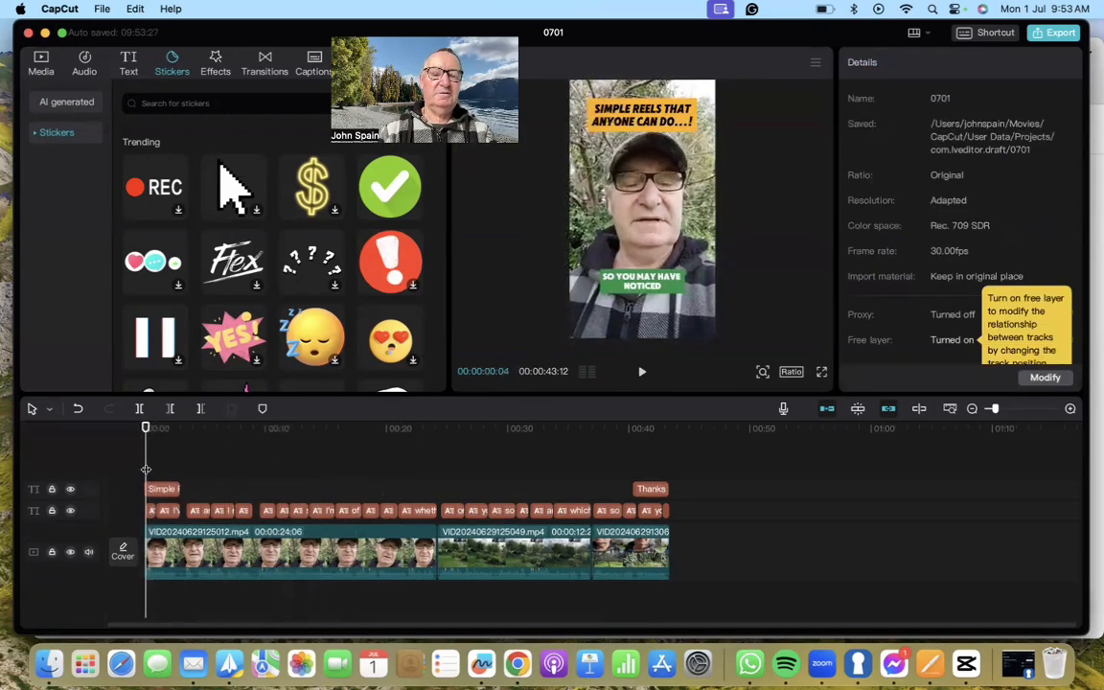
click(84, 67)
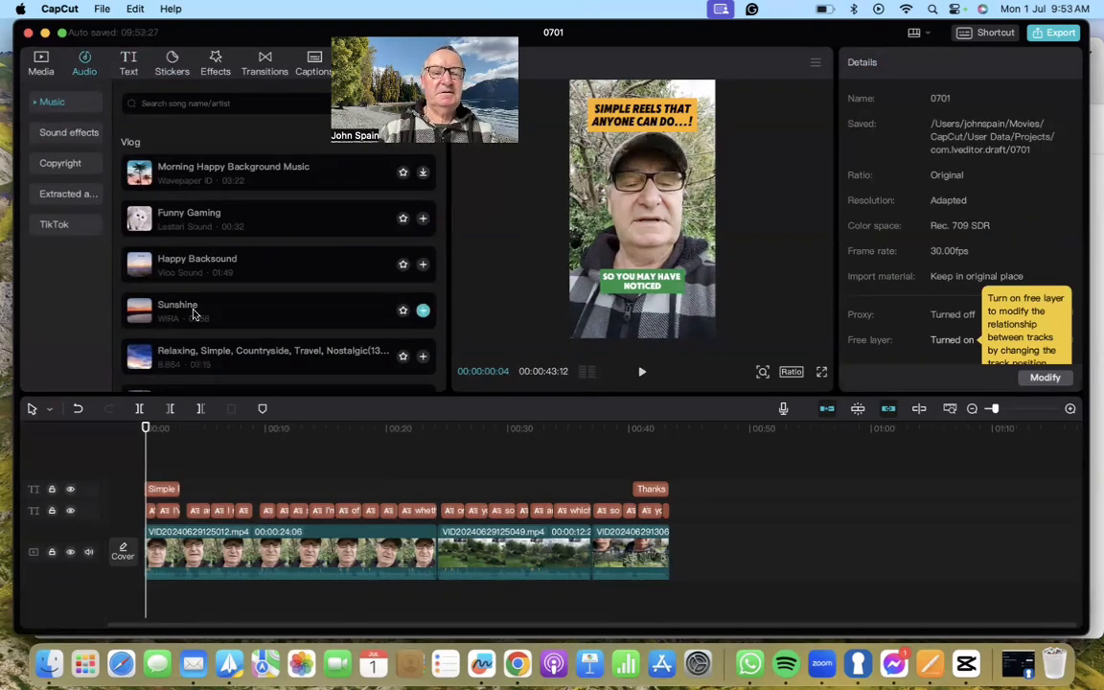
scroll(267, 244, down, 2)
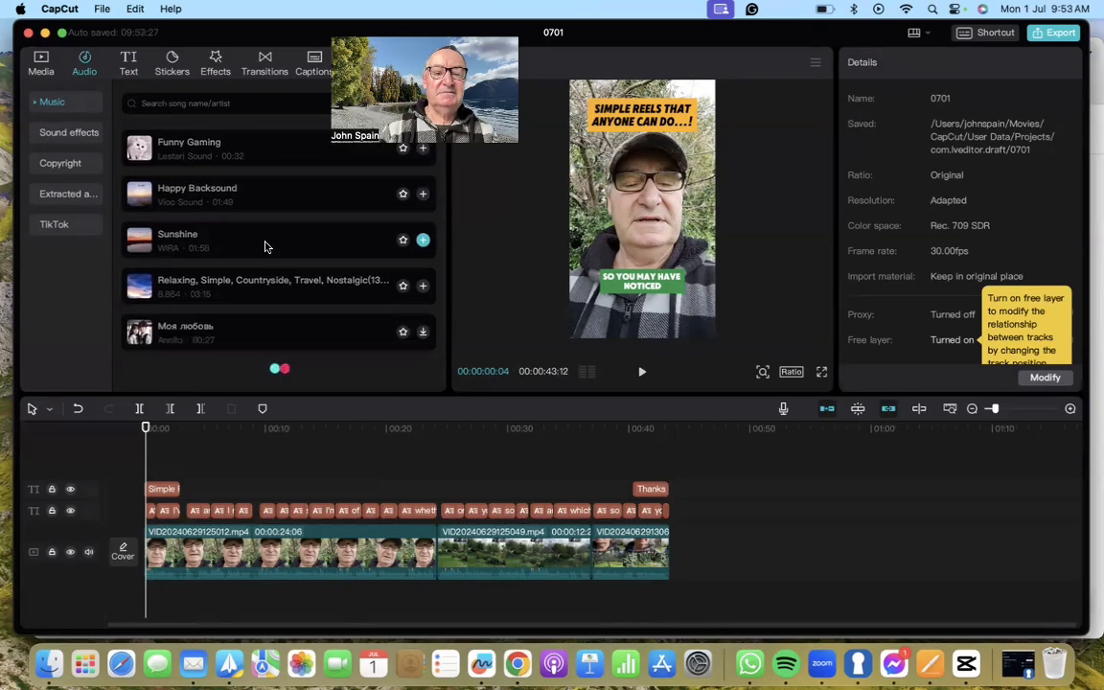
click(215, 296)
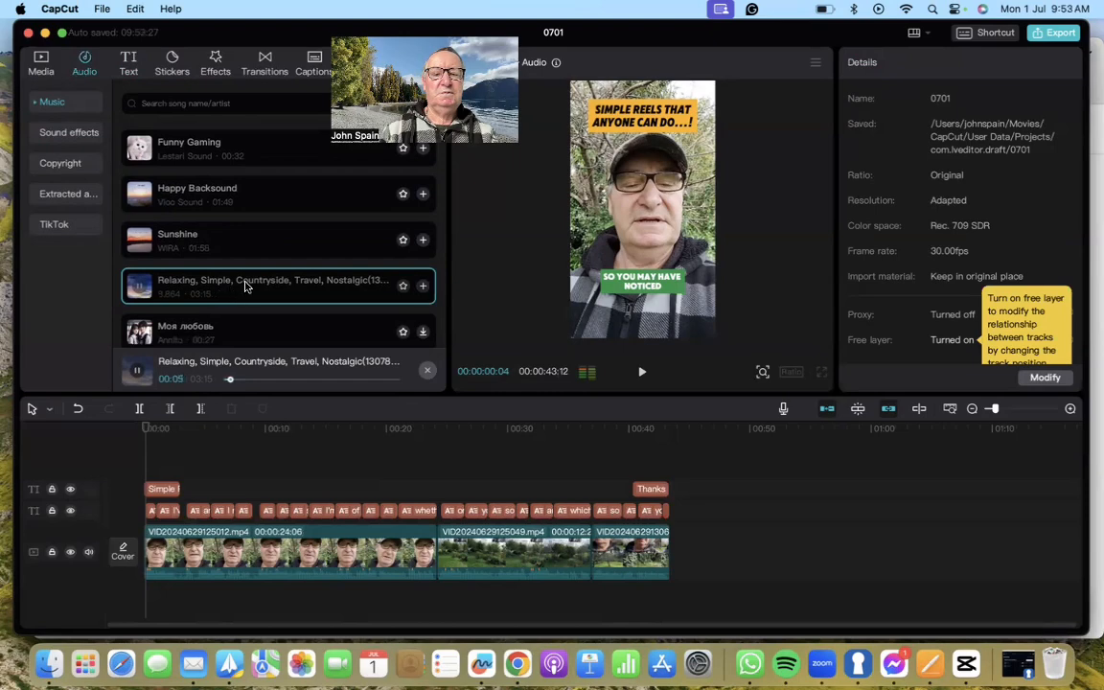
click(234, 249)
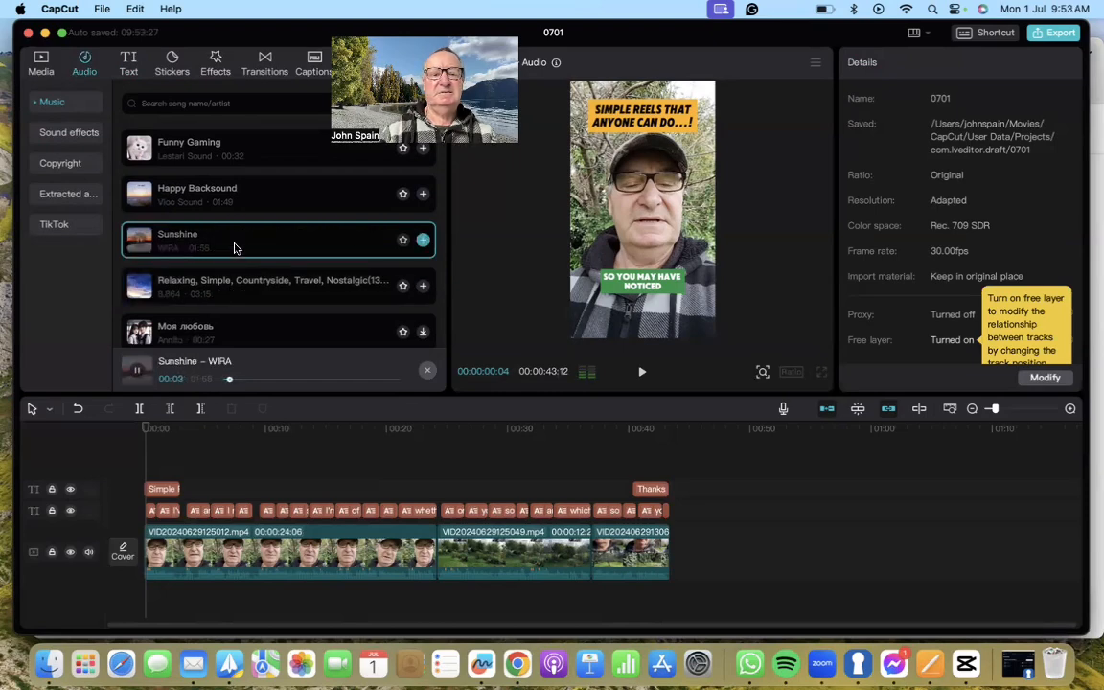
scroll(235, 248, down, 2)
scroll(235, 248, up, 4)
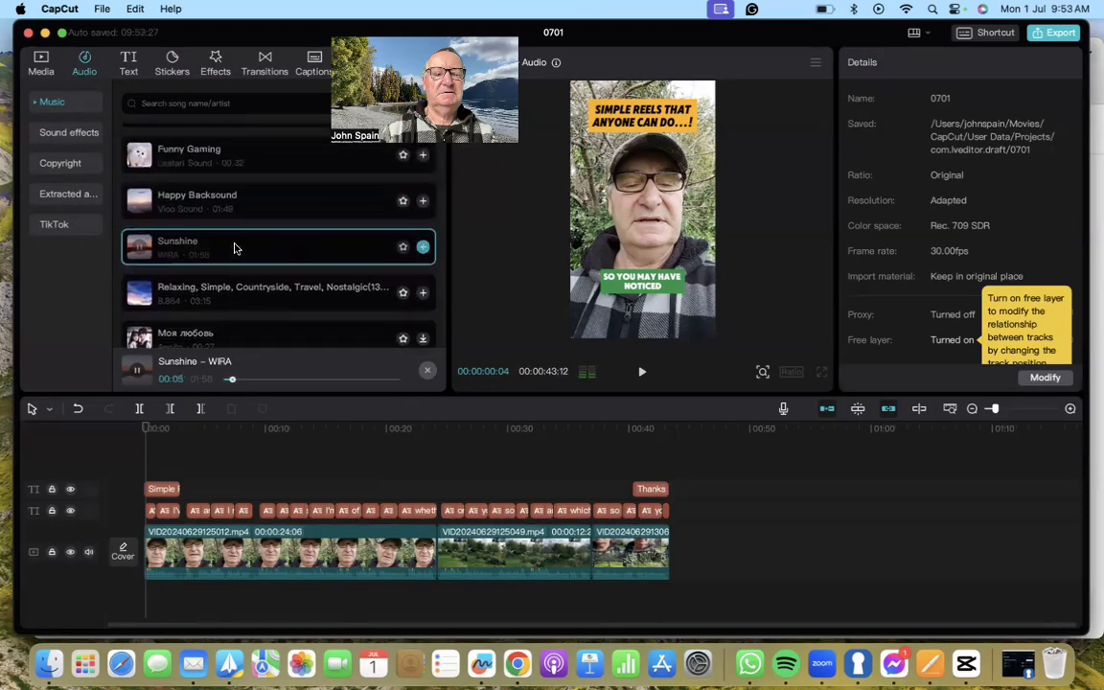
- Search the music library for "light easy listening" and add "Light, positive and peaceful composition.(1189477)" at the start of the timeline
click(168, 103)
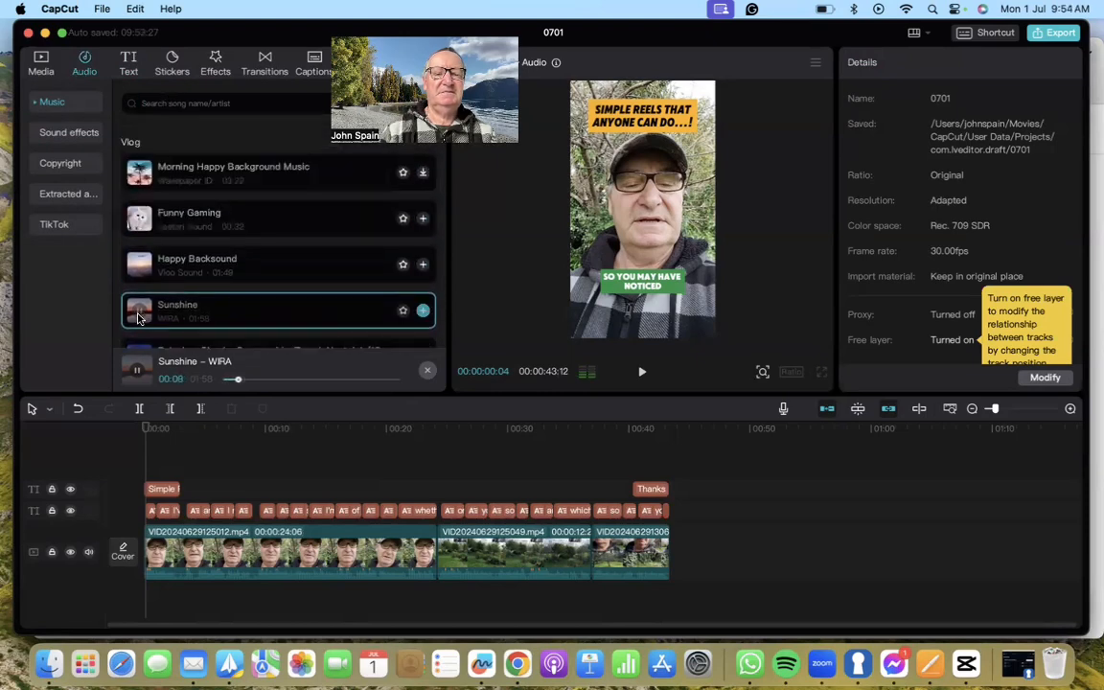
click(164, 105)
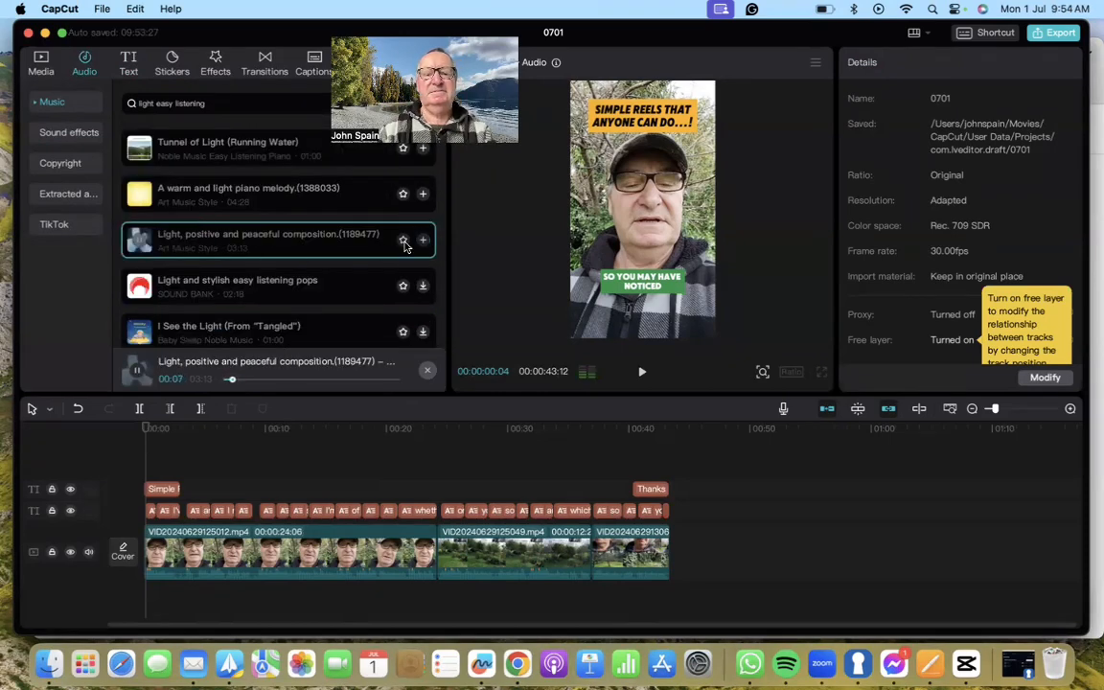
click(422, 240)
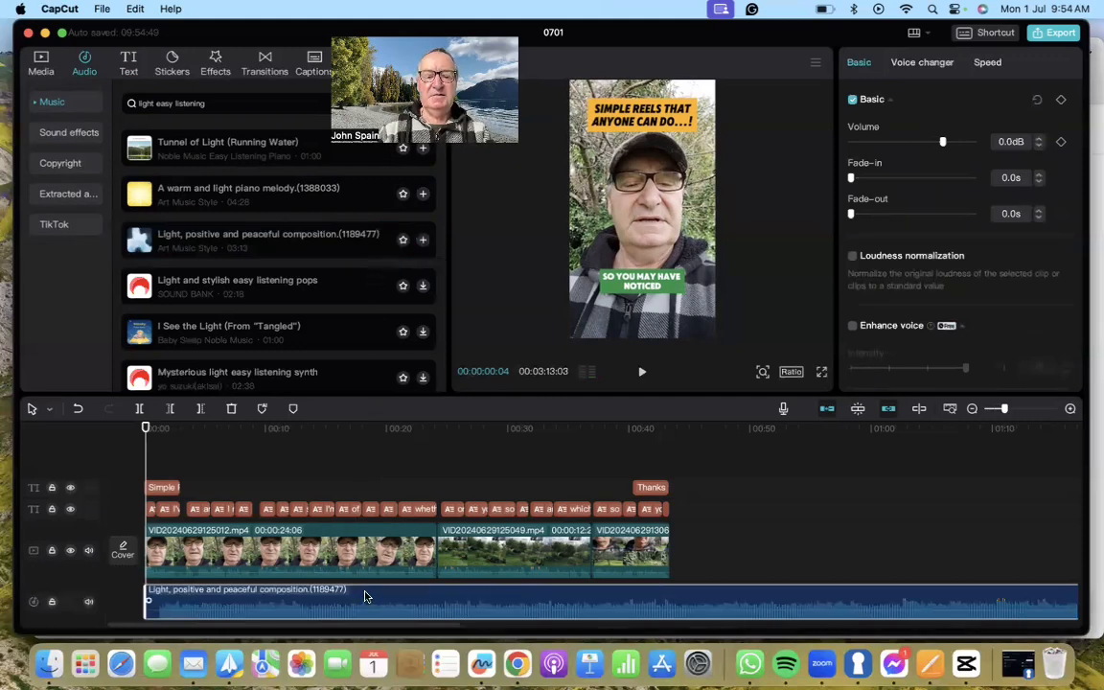
- Trim the end of the background music back so it finishes with the last video clip
scroll(364, 596, right, 10)
scroll(364, 596, right, 8)
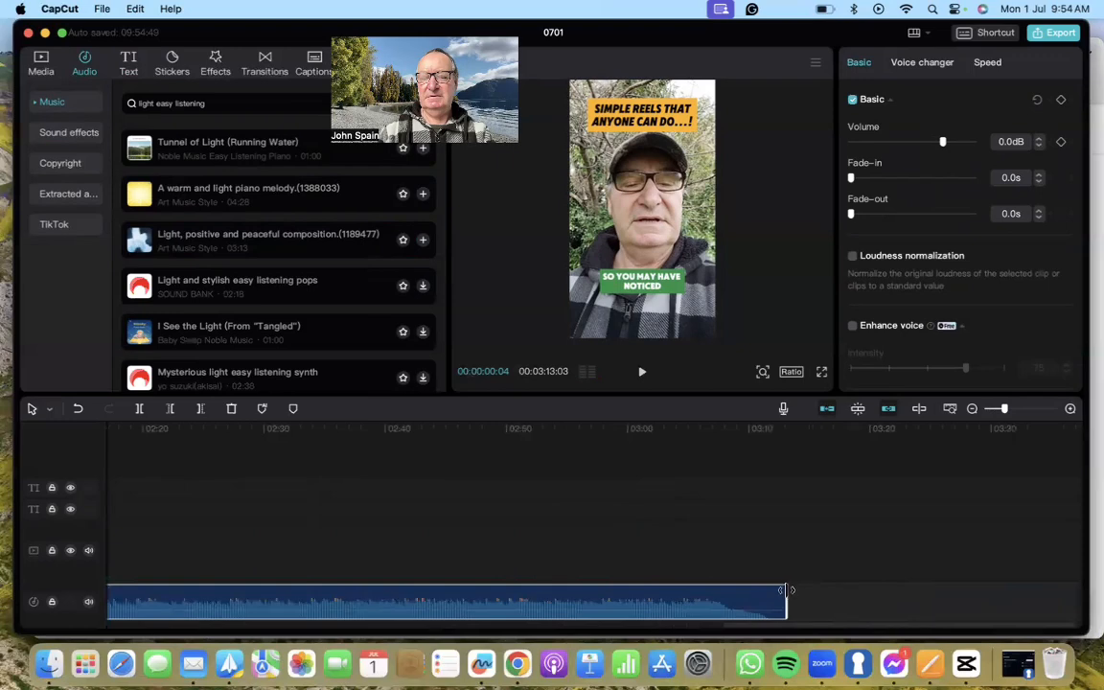
drag(784, 589, 136, 586)
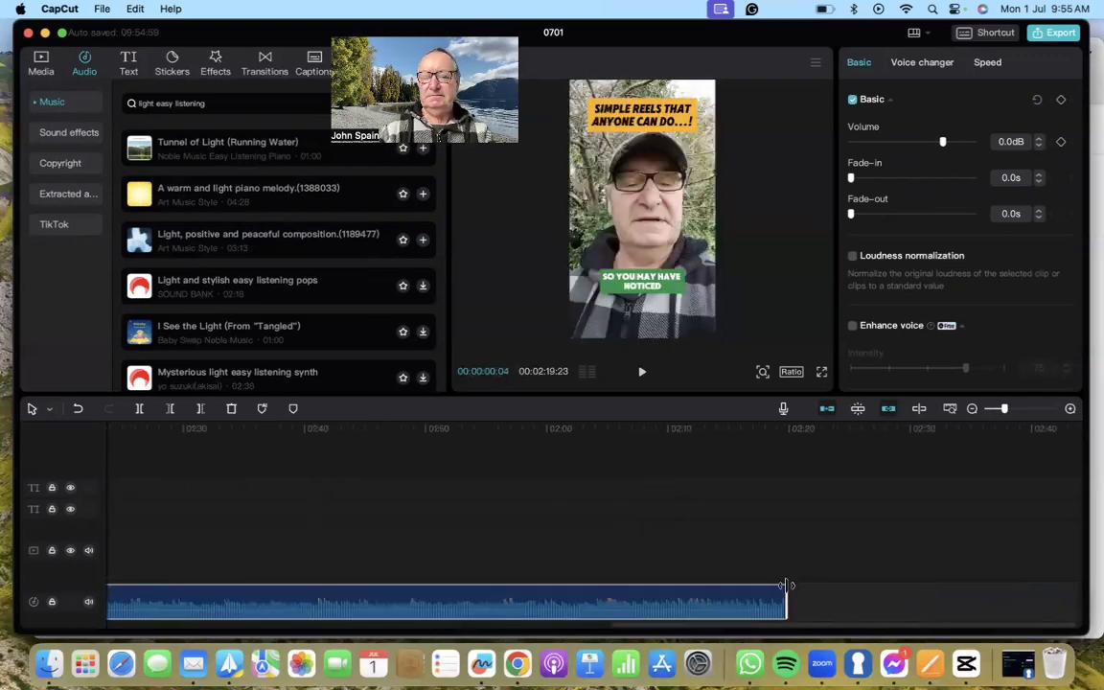
drag(784, 586, 135, 587)
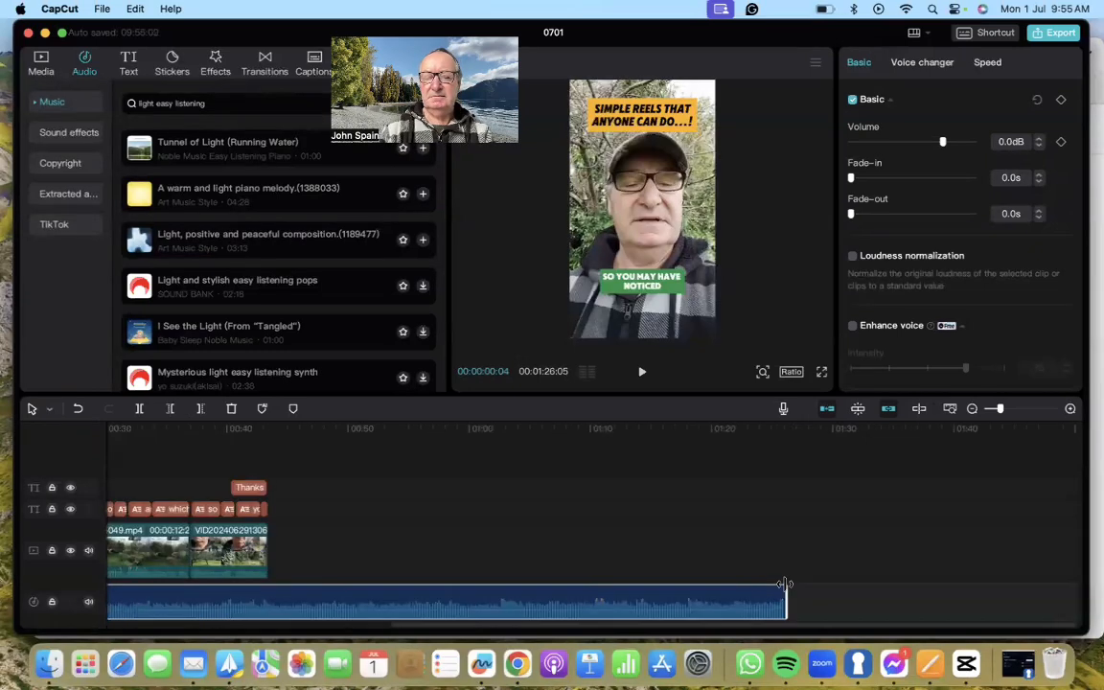
drag(785, 583, 264, 571)
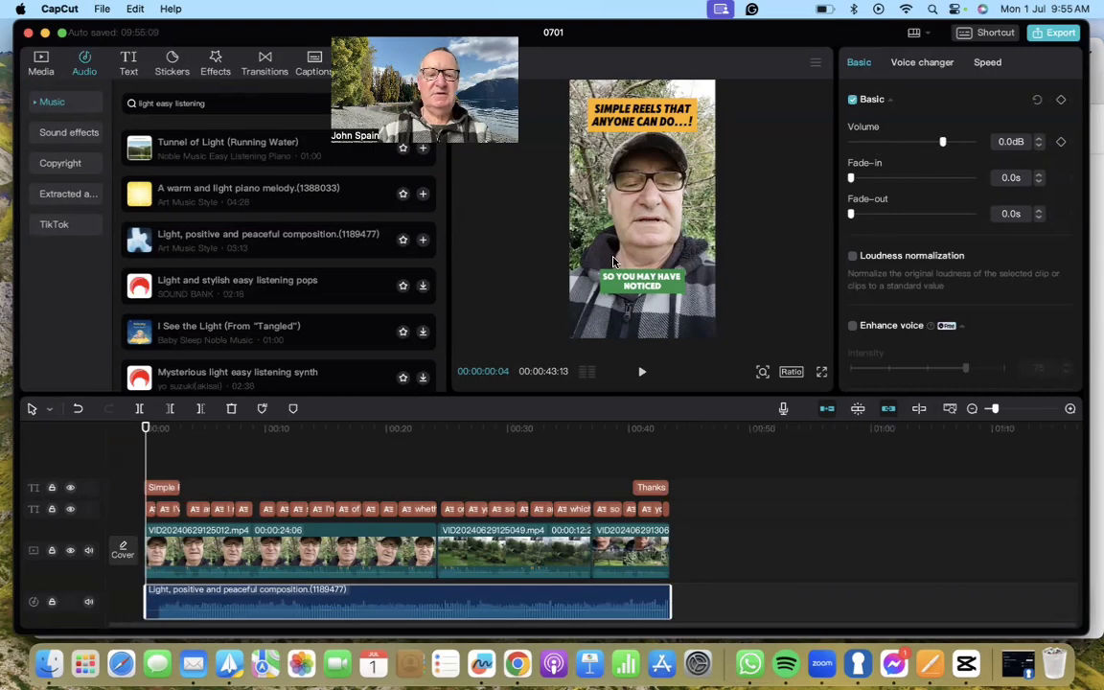
- Lower the background music volume to about -18.8 dB, playing the video before and after to compare it with the speech
click(641, 375)
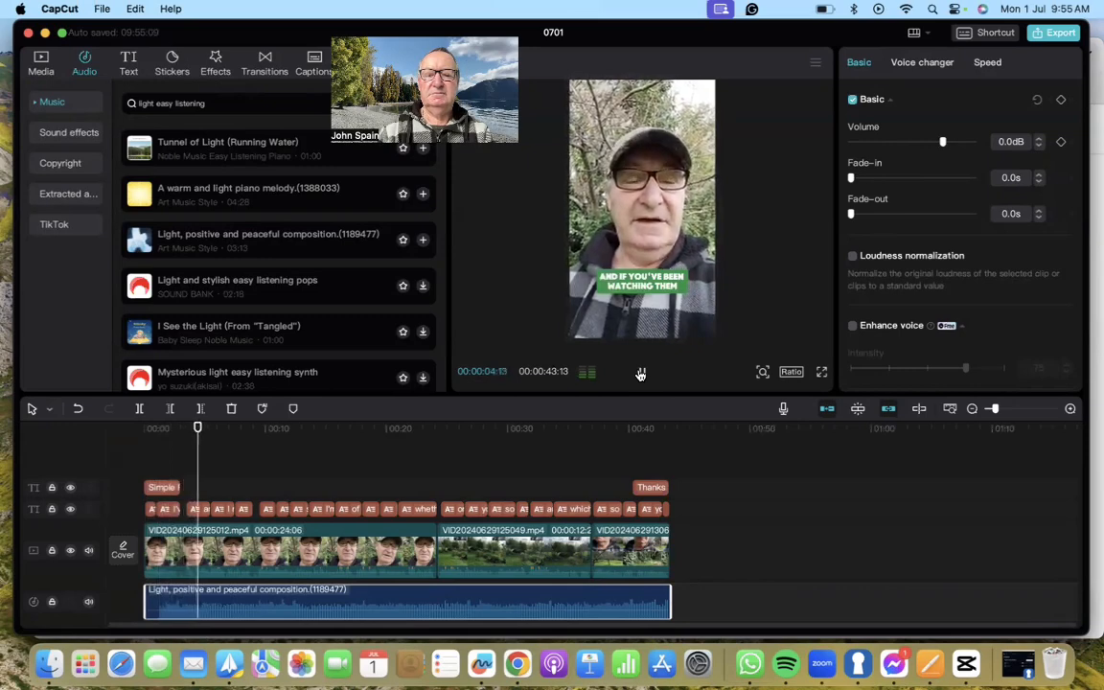
click(641, 375)
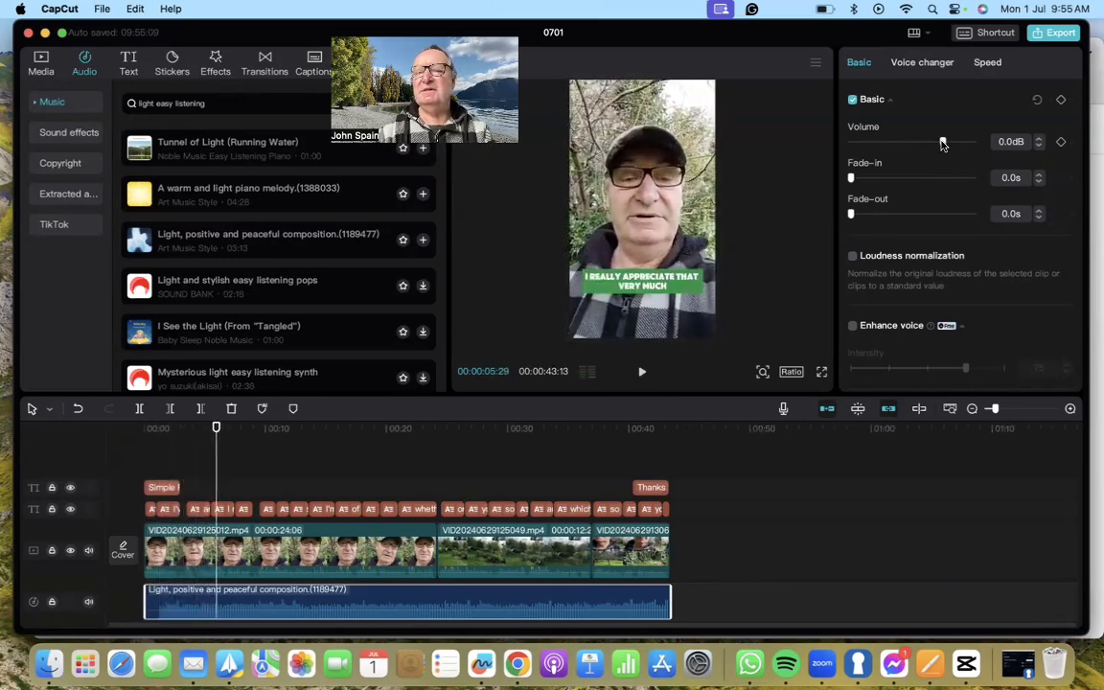
drag(944, 143, 914, 146)
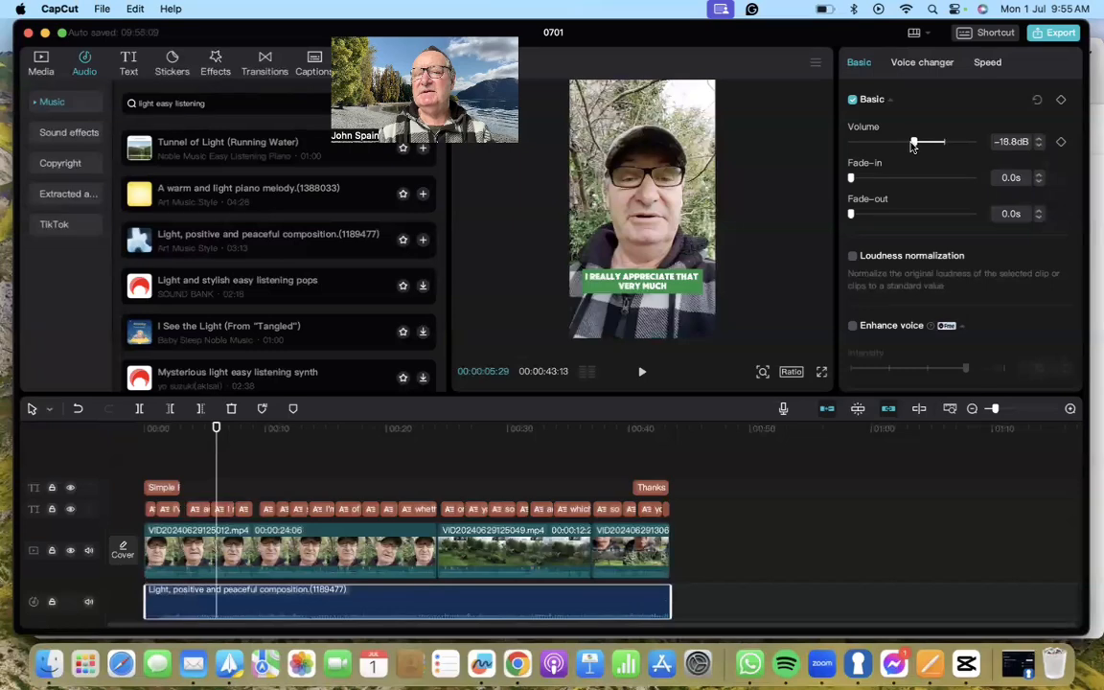
click(642, 372)
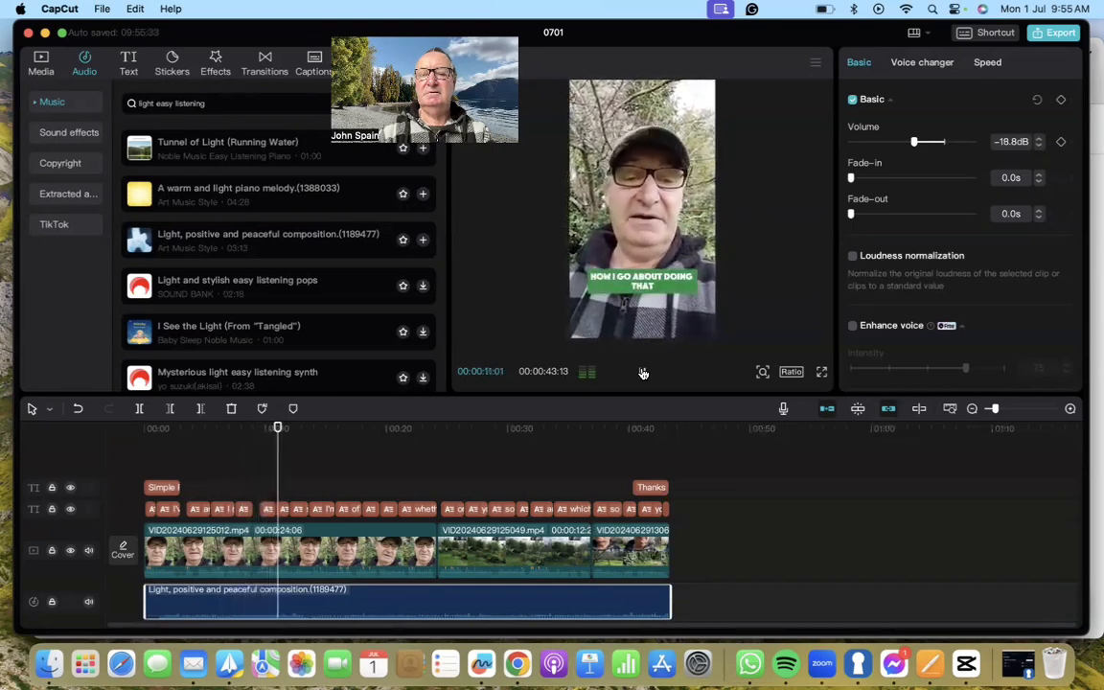
- Raise the background music volume to about -16.5 dB, play a section to check it, and return to the start of the video
click(643, 373)
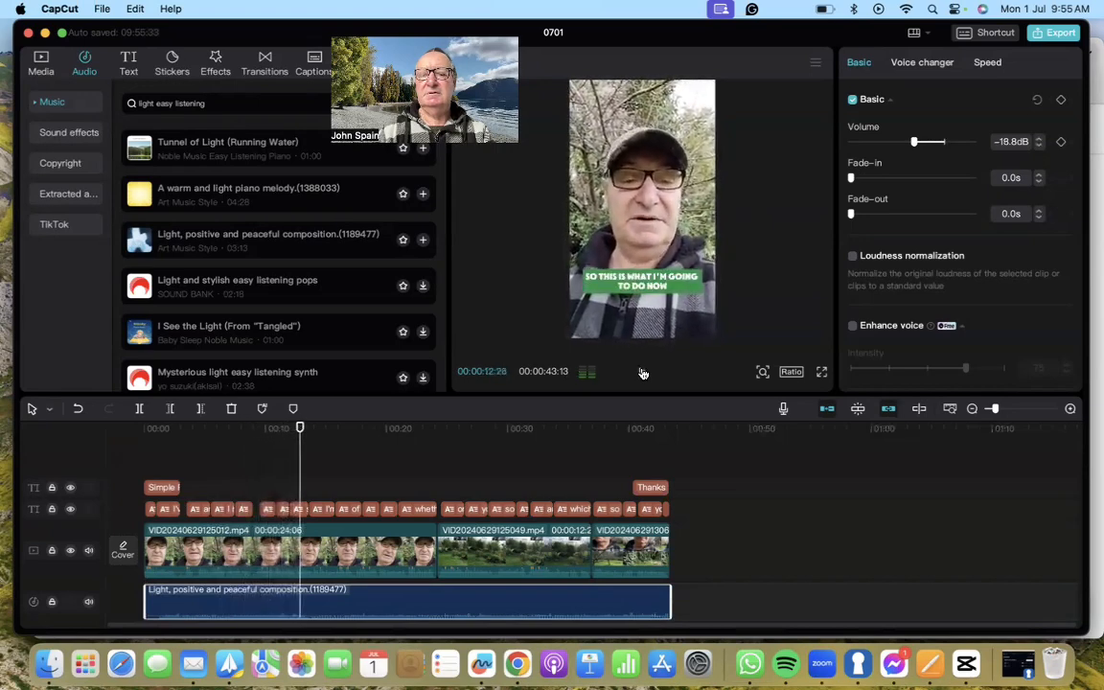
drag(913, 143, 918, 145)
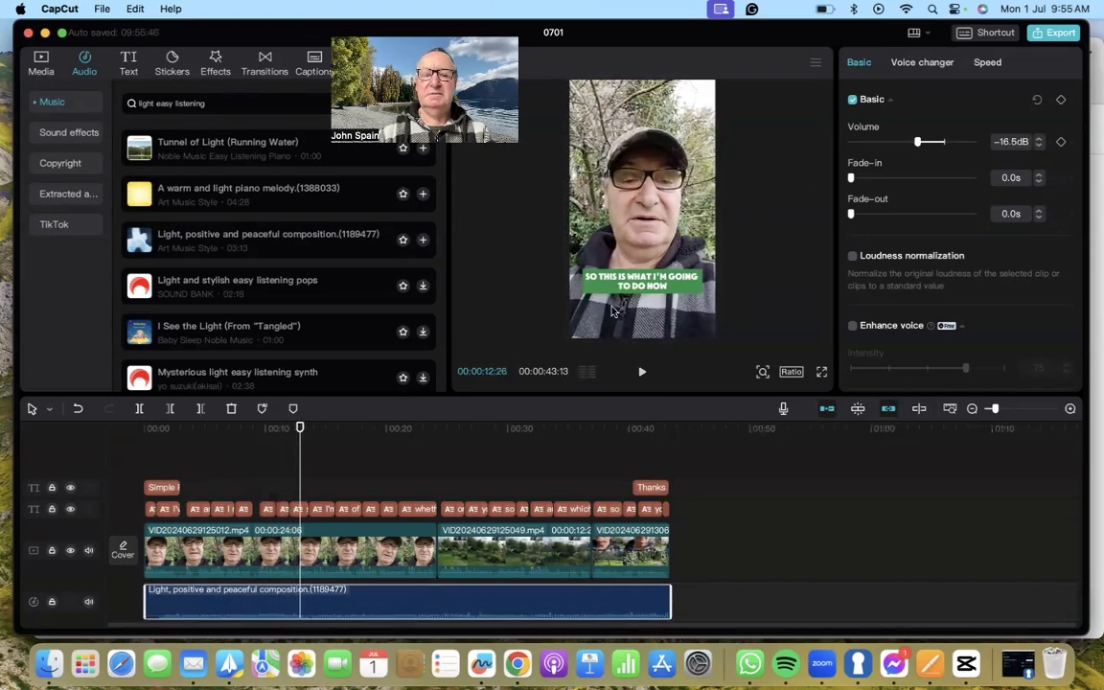
click(640, 371)
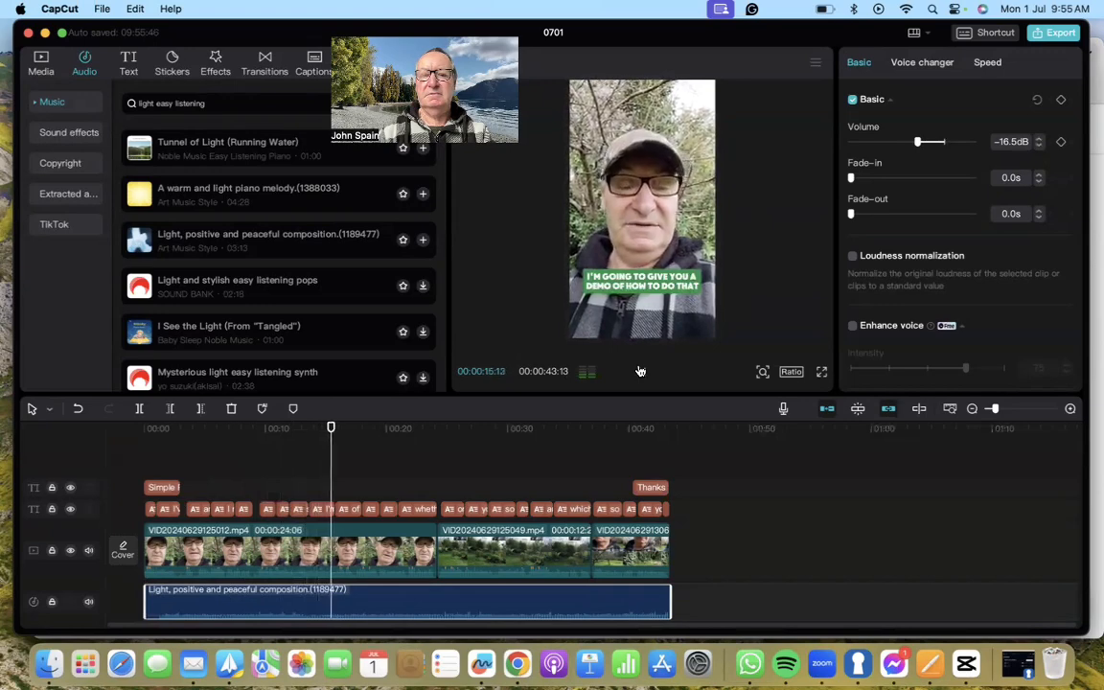
click(640, 371)
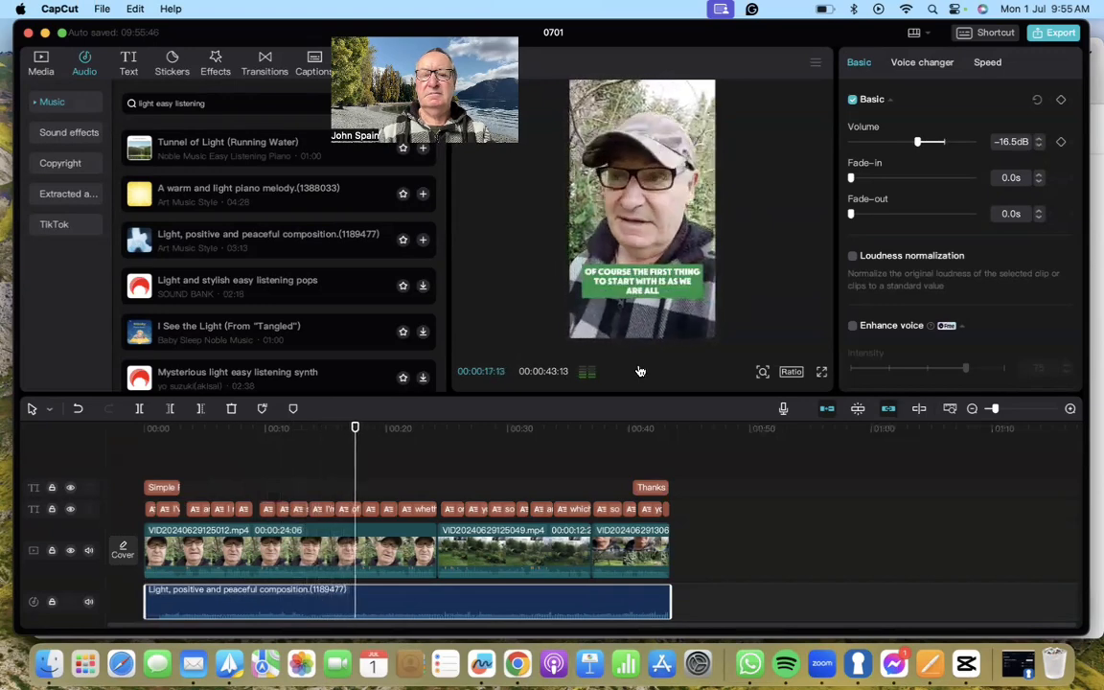
drag(355, 449, 134, 463)
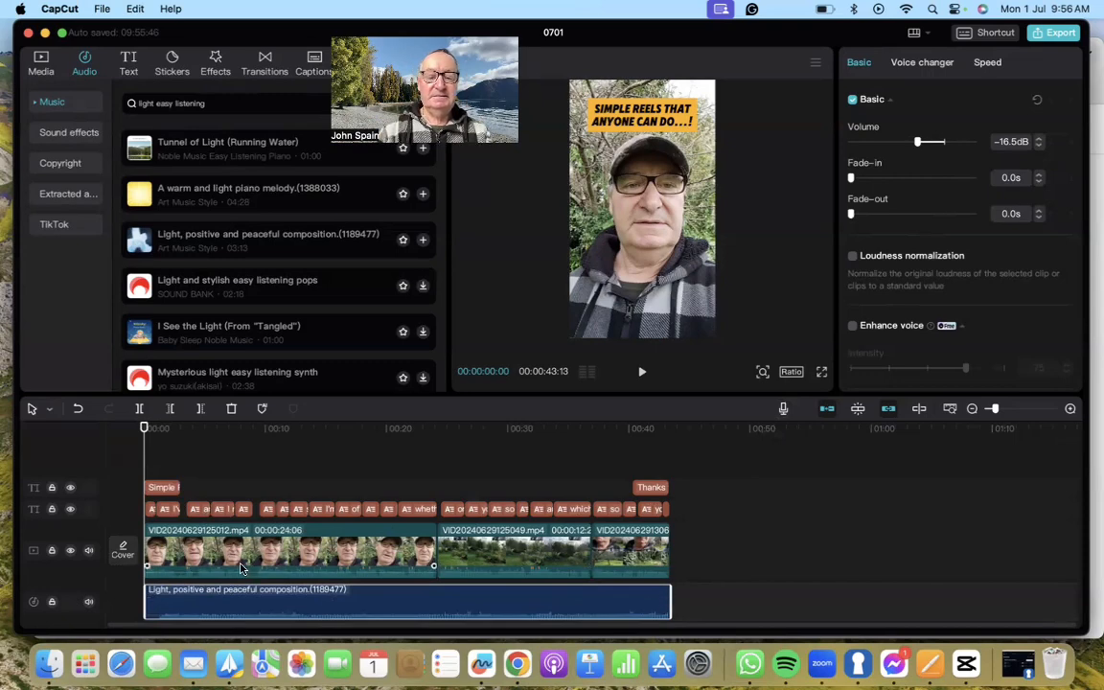
- Export the video as "Reel Demo" at 720P, H.264, mp4 and 30fps with MP3 audio, and dismiss the sharing options
scroll(237, 594, down, 3)
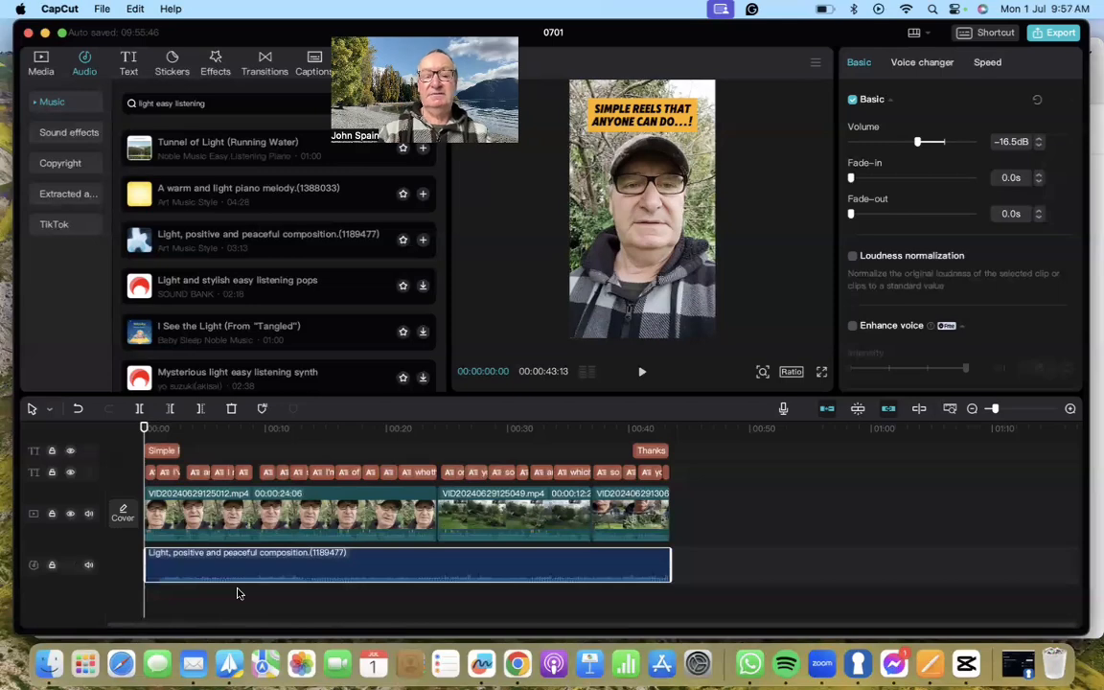
scroll(238, 592, up, 3)
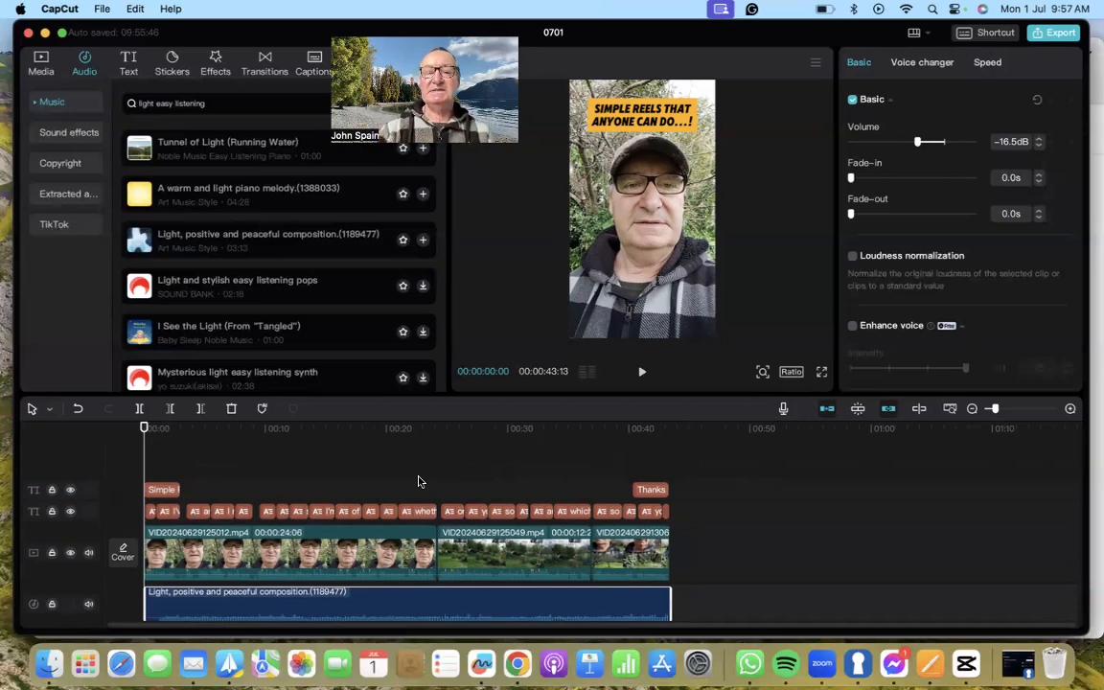
click(1055, 34)
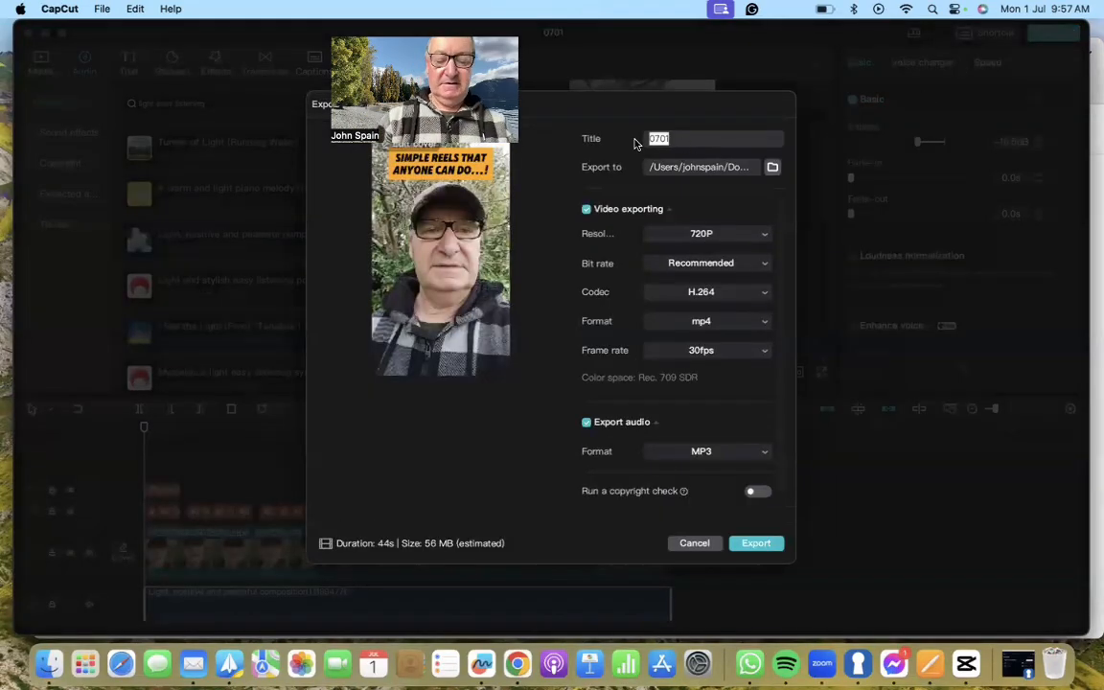
text(Reel )
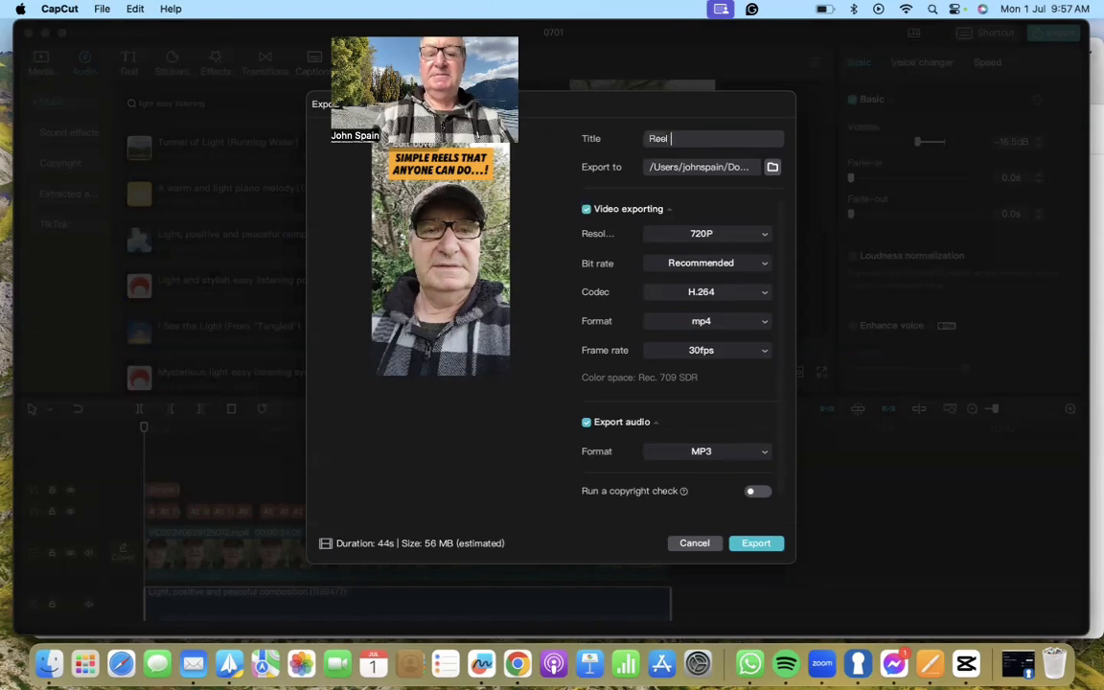
text(Demo)
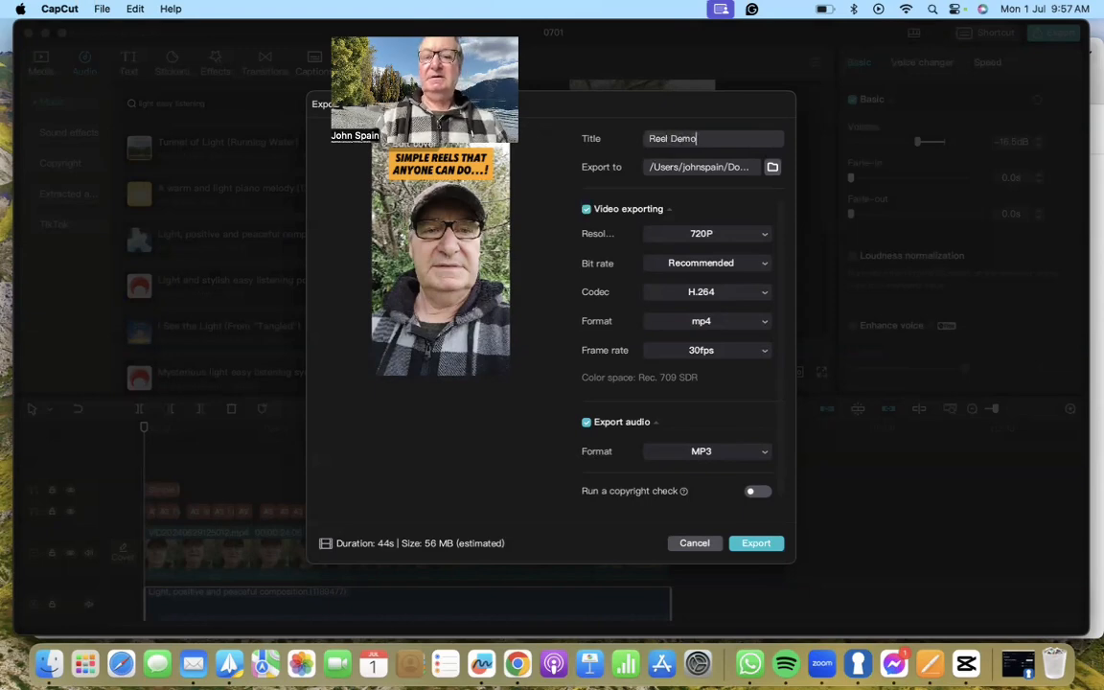
click(763, 543)
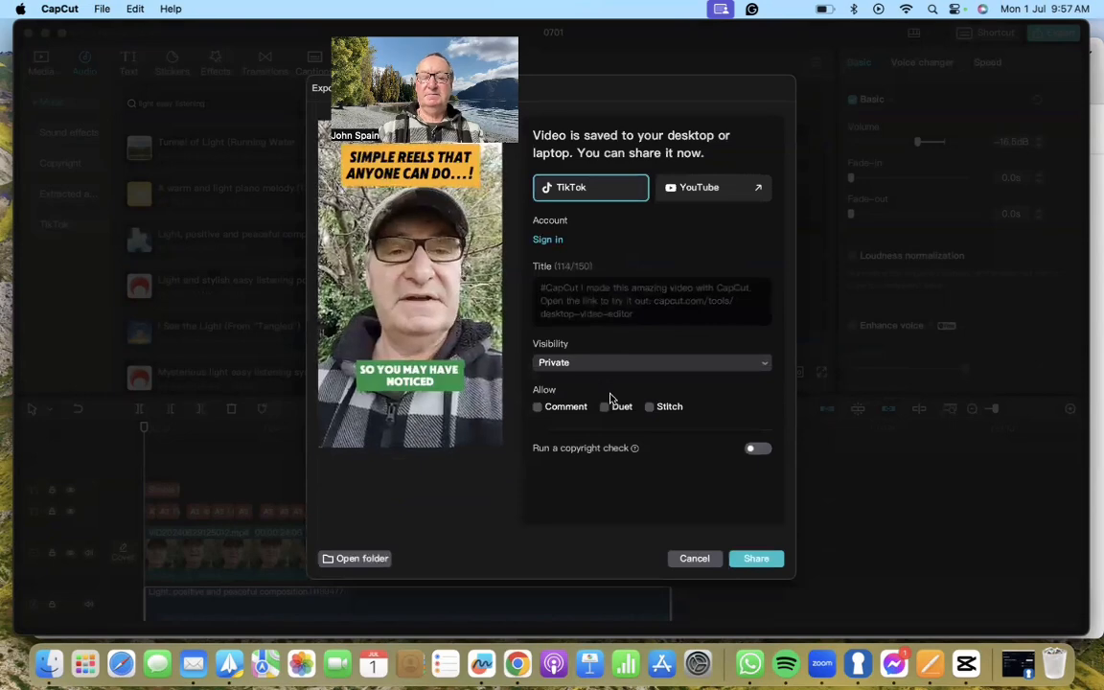
click(694, 559)
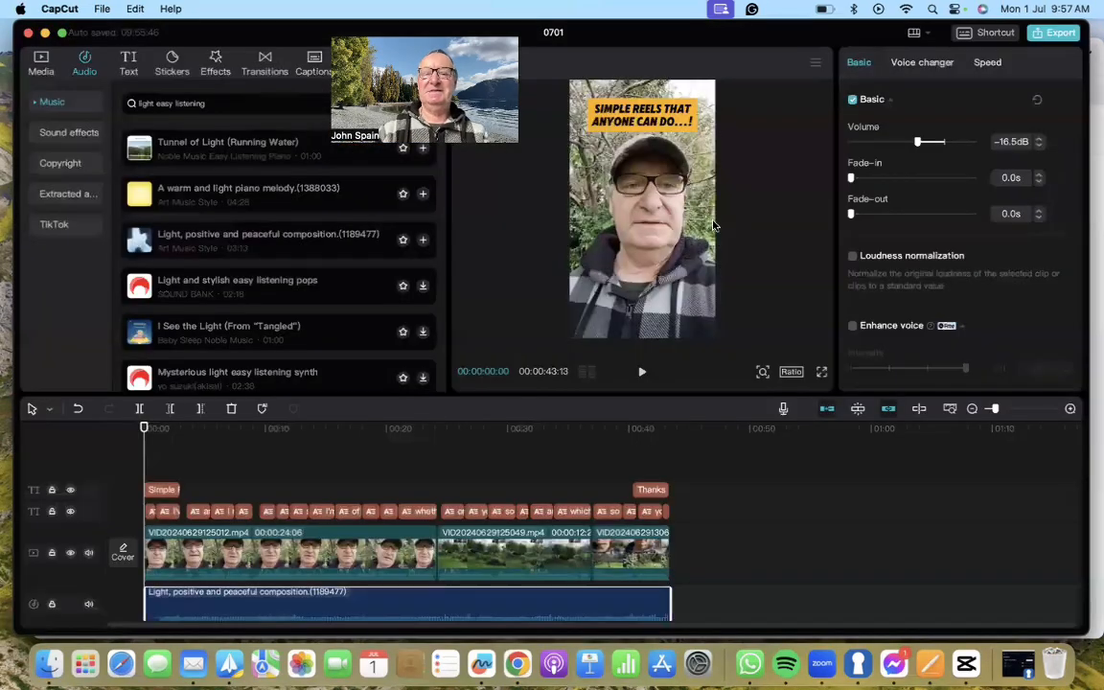